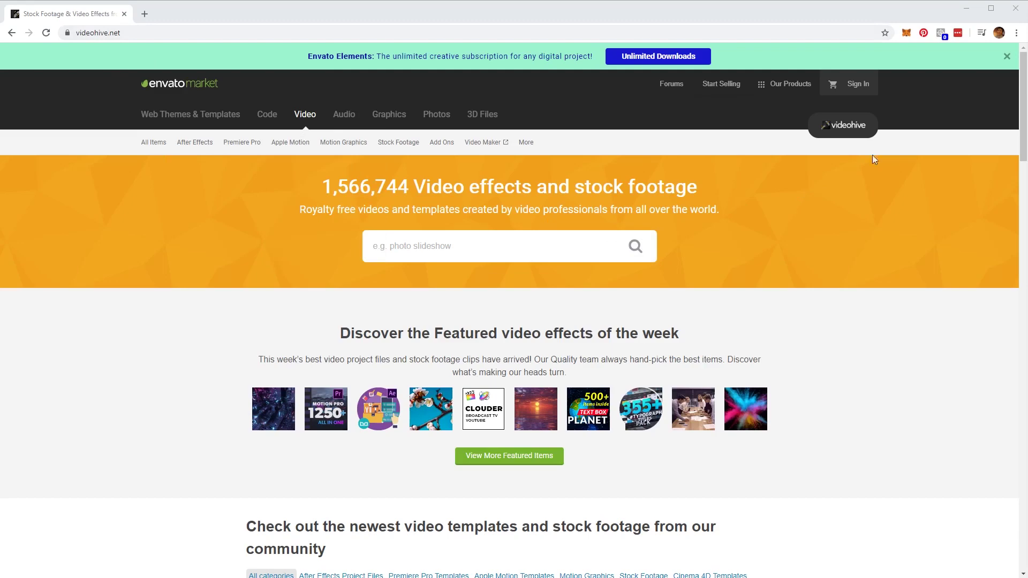
Search VideoHive for "doodle typeface kit" and preview the Doodle Typeface Kit item.
click(855, 86)
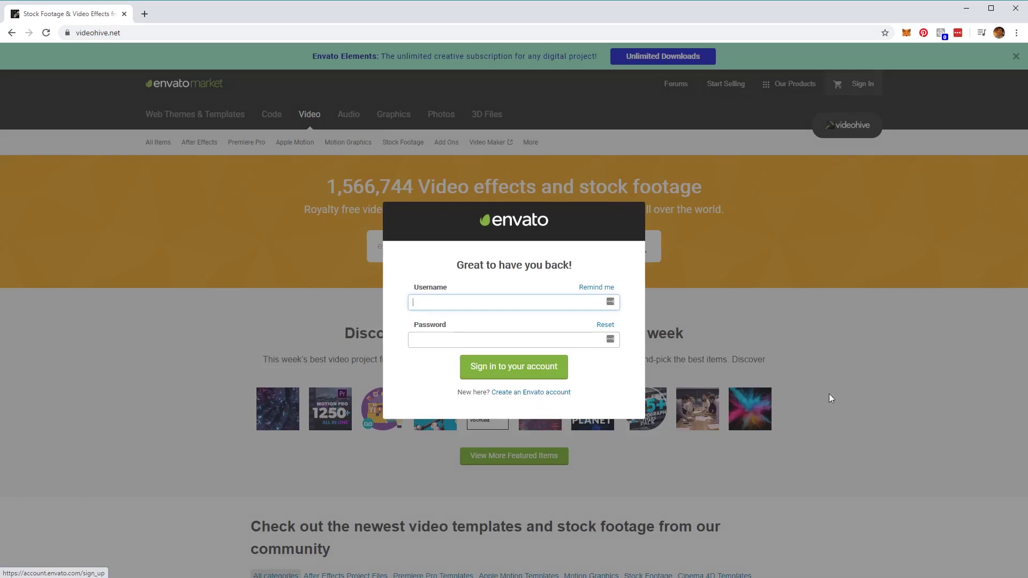
click(850, 382)
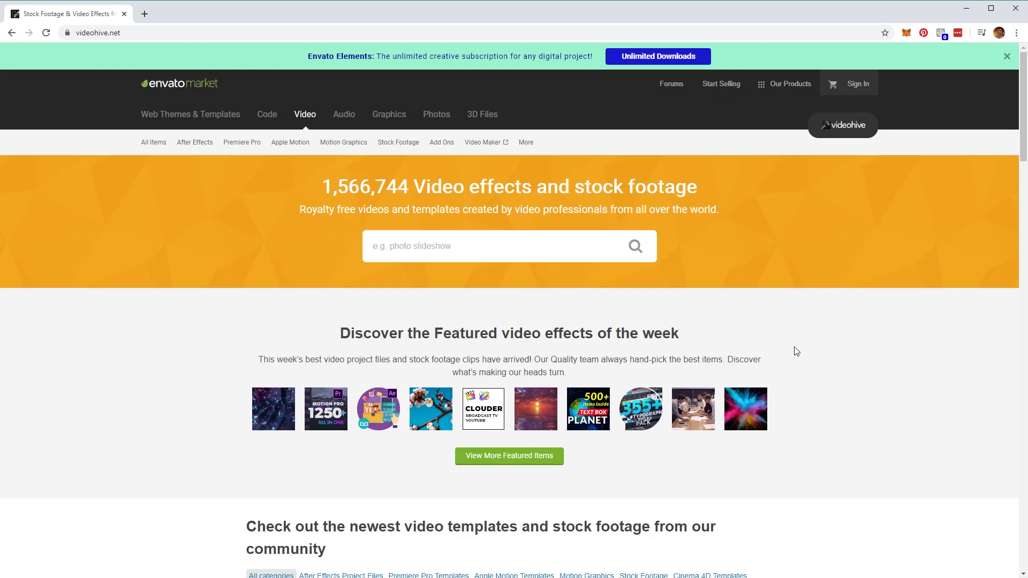
click(601, 258)
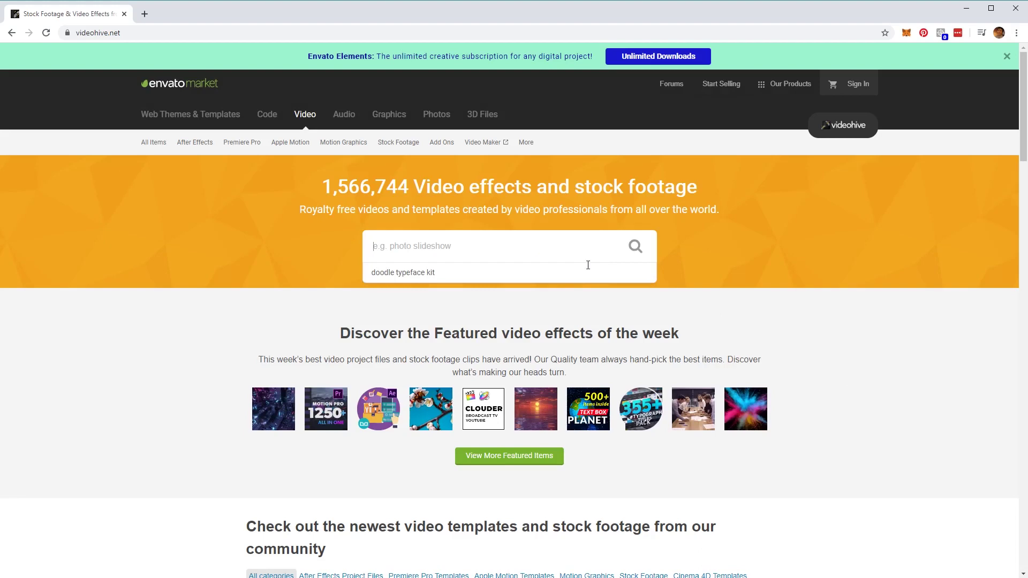
click(426, 274)
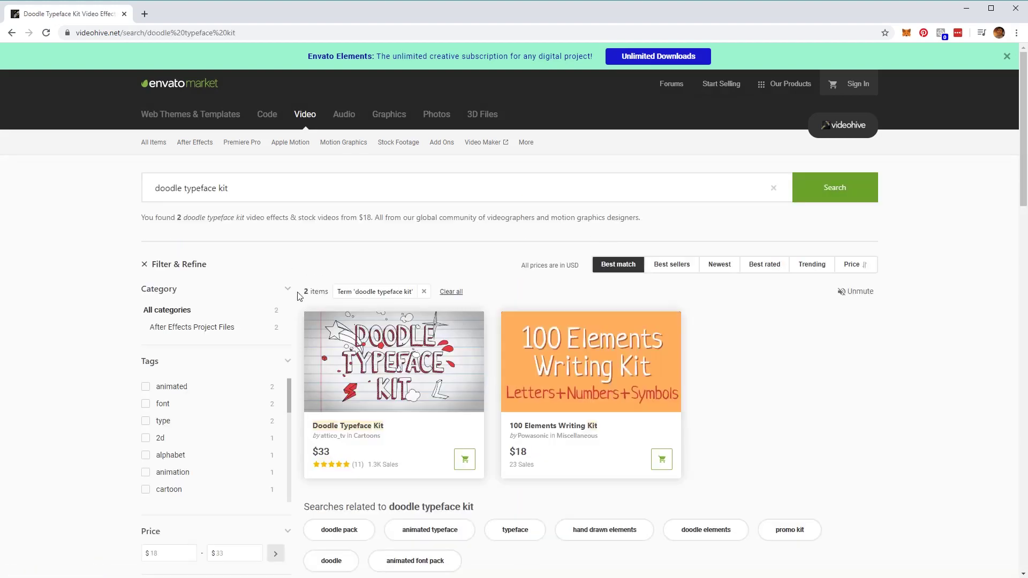
mouse_move(434, 393)
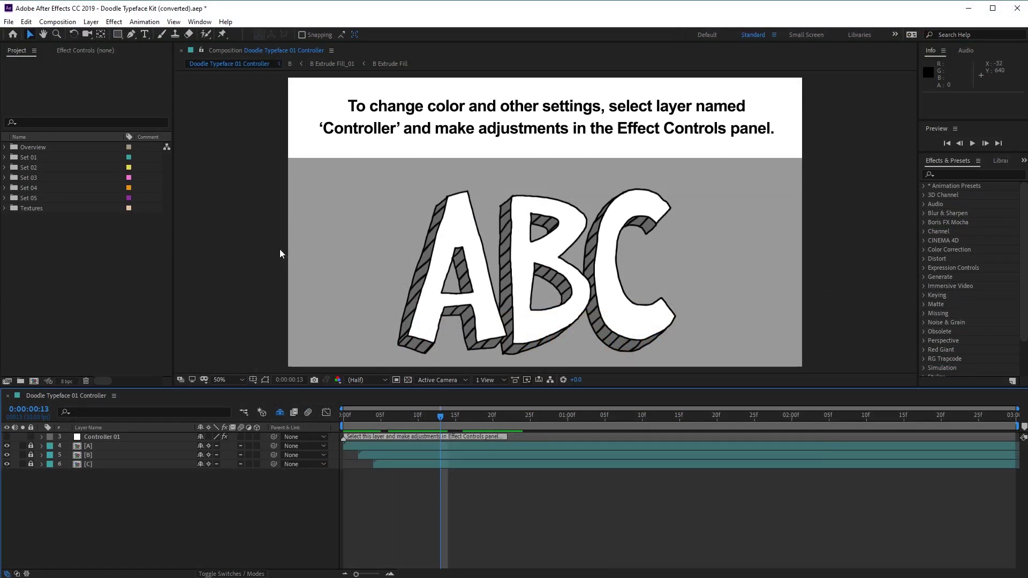
In After Effects, run the Doodle Elements.jsx script from the Installers folder inside DTK_Main_Files.
click(9, 22)
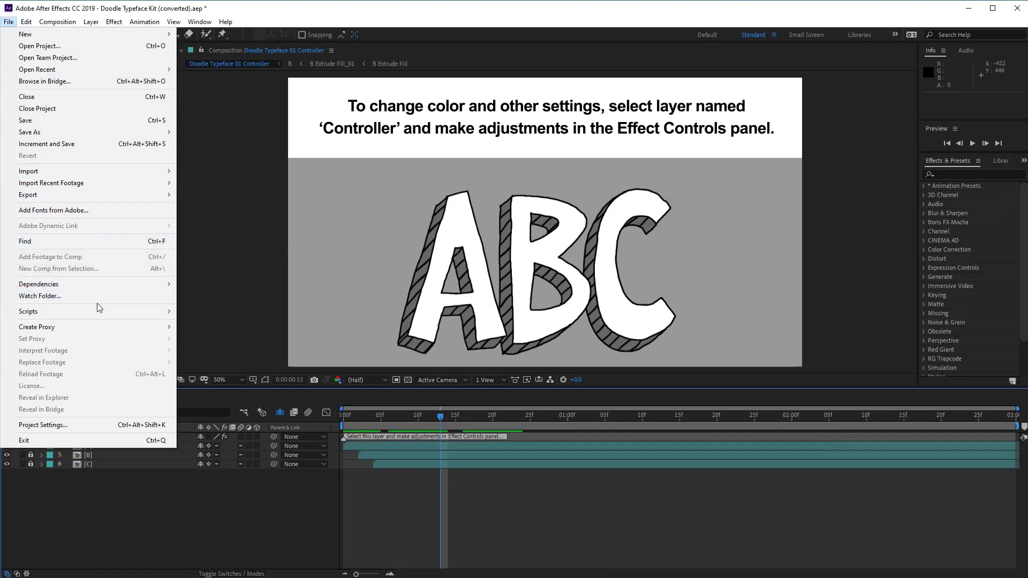
mouse_move(99, 311)
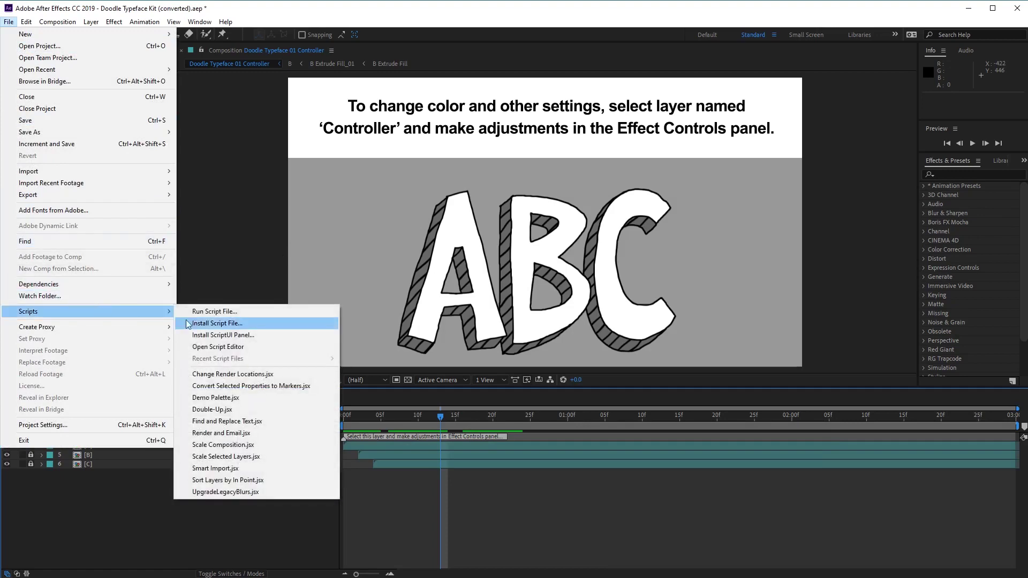
click(213, 311)
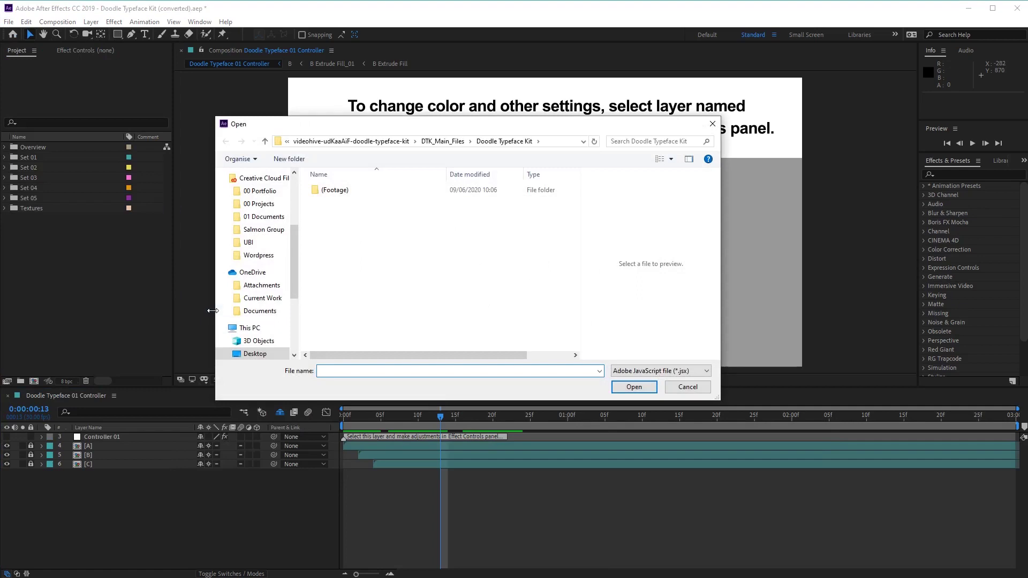
click(443, 141)
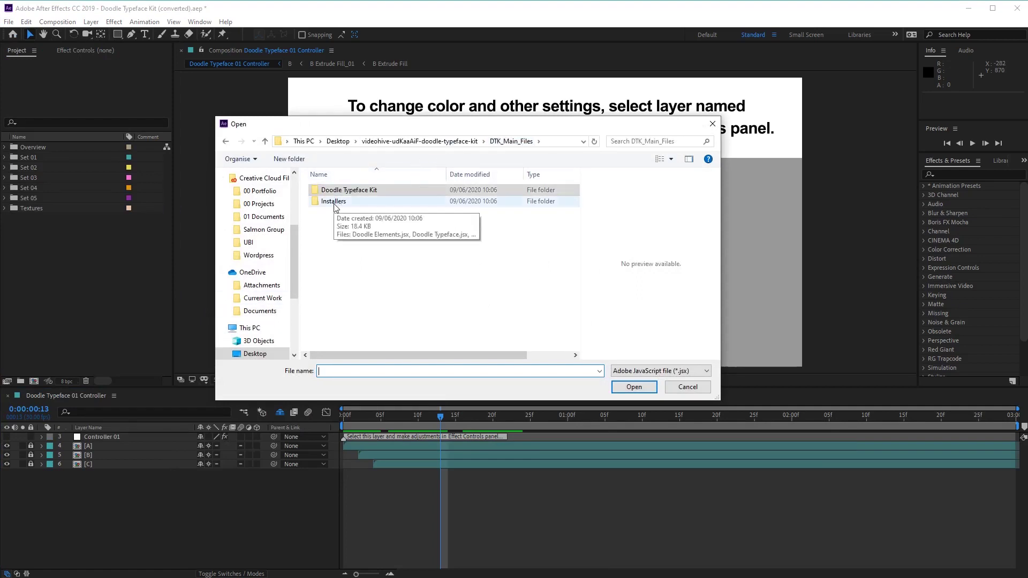
double_click(334, 202)
click(384, 192)
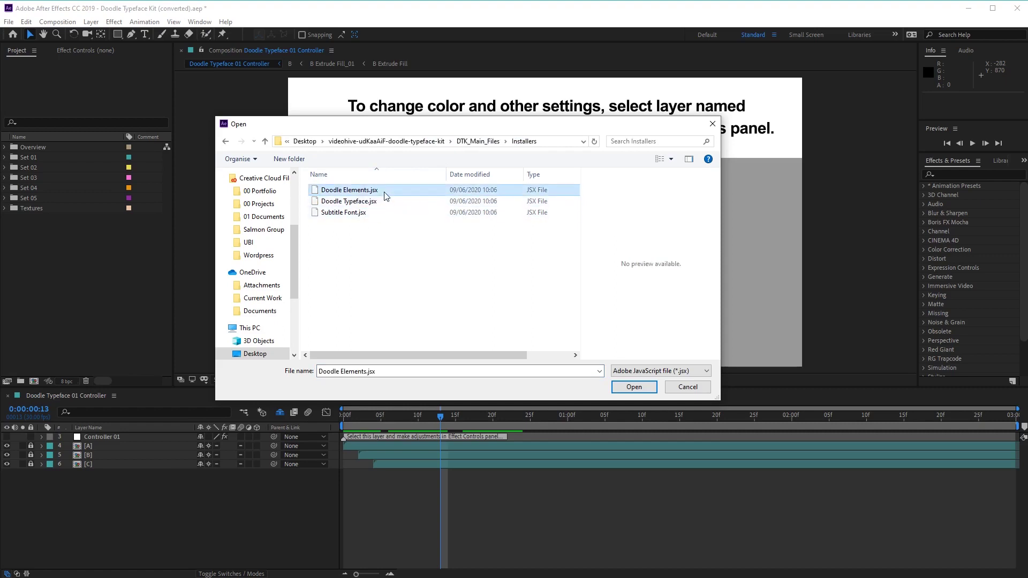
click(647, 390)
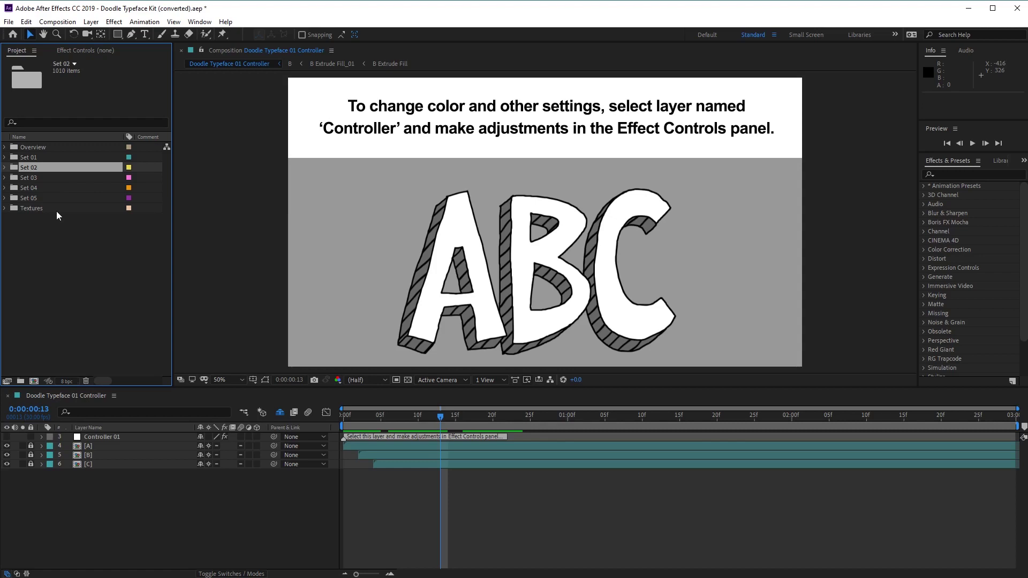
Open the Doodle Typeface Full Overview composition from the Overview folder and preview its letters up to 0:00:00:05.
click(34, 157)
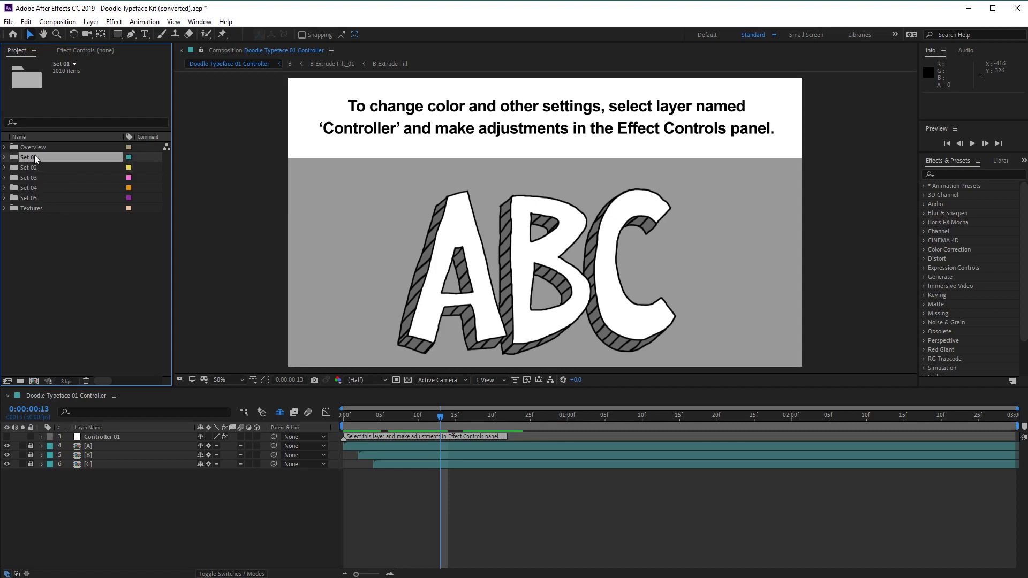
click(41, 198)
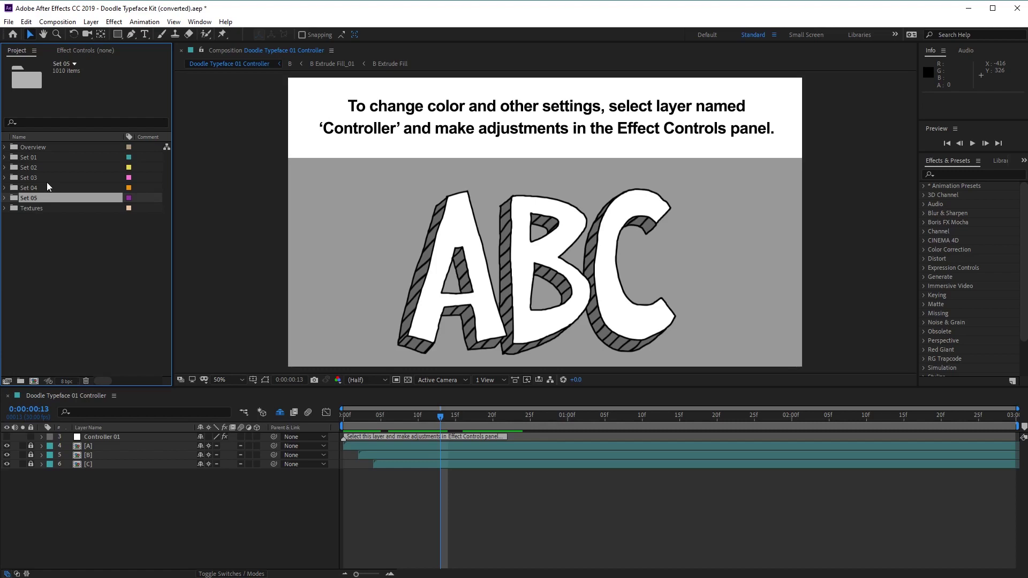
click(10, 148)
click(39, 146)
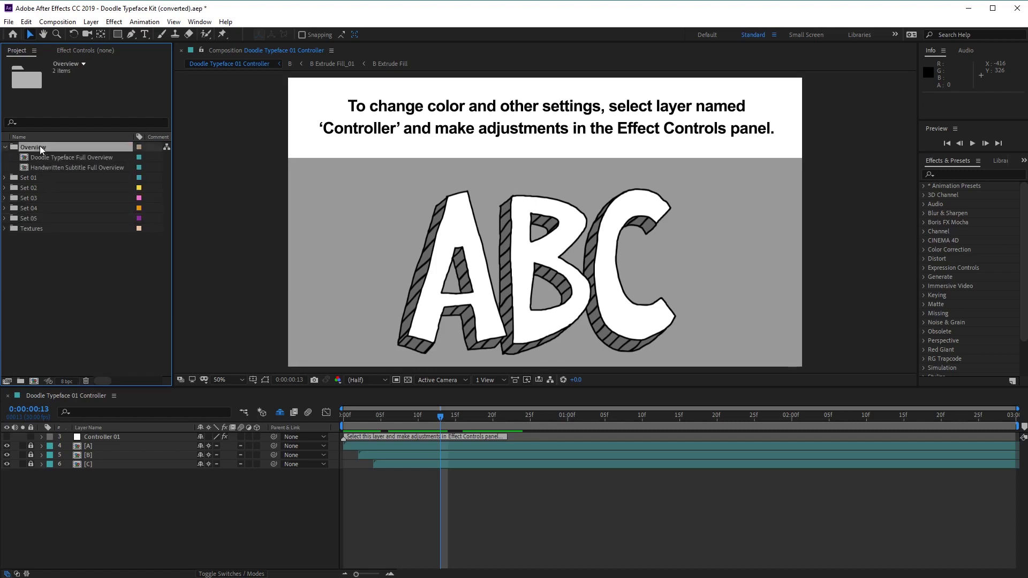
click(65, 158)
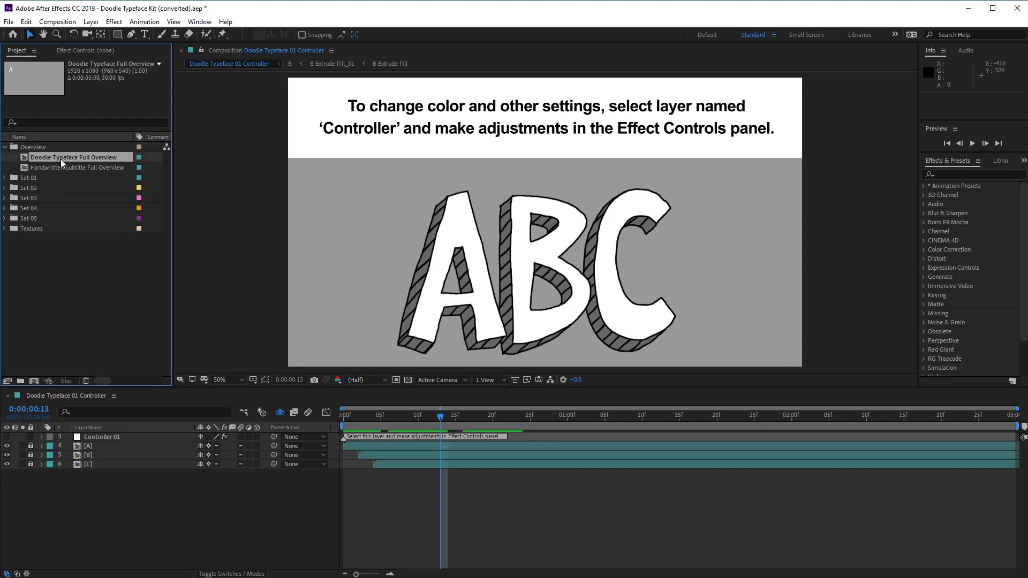
double_click(61, 158)
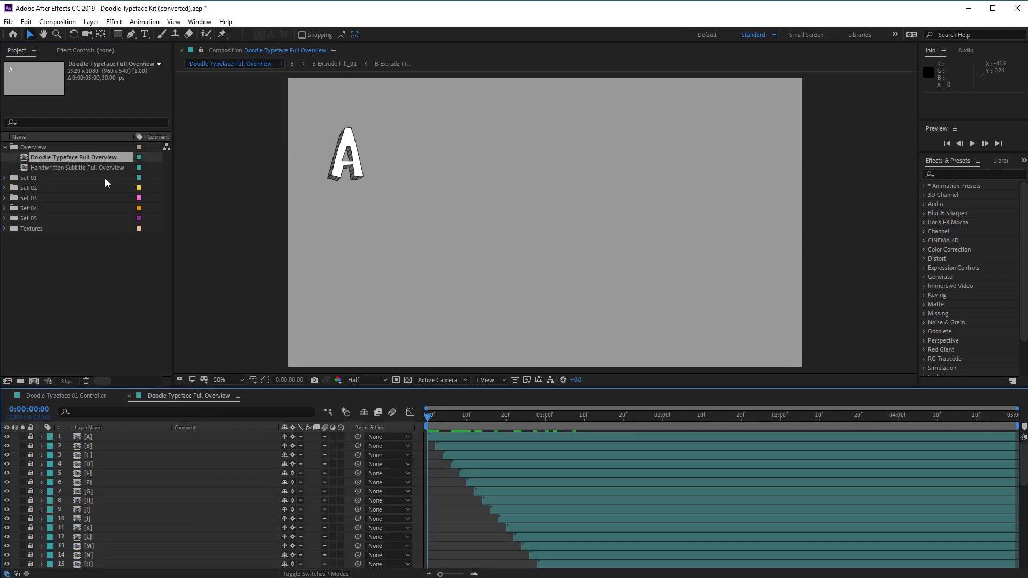
mouse_move(433, 413)
mouse_down()
mouse_move(586, 422)
mouse_move(447, 417)
mouse_up()
Open the Handwritten Subtitle Full Overview composition and preview its letters up to 0:00:02:23.
click(71, 167)
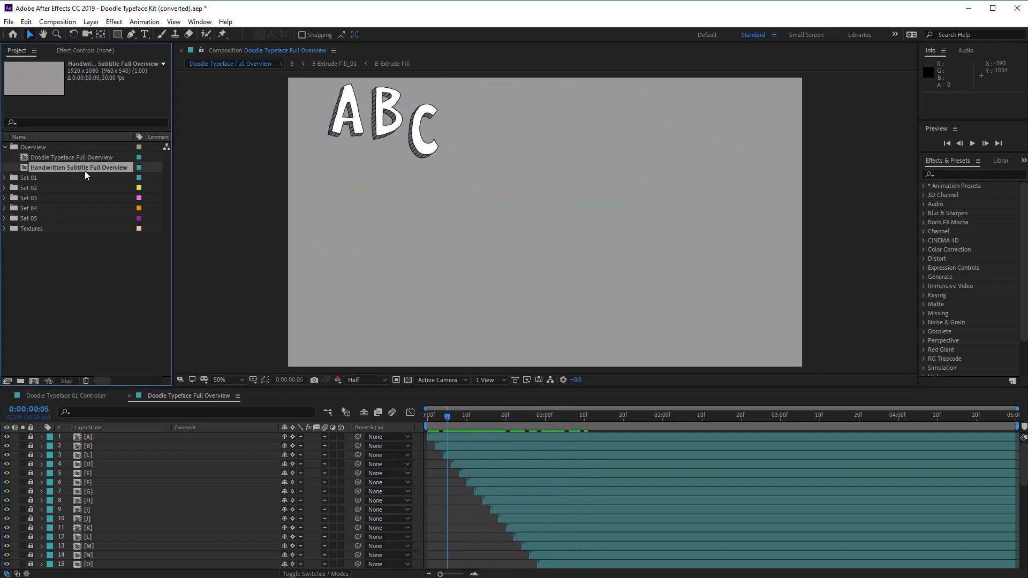
double_click(92, 169)
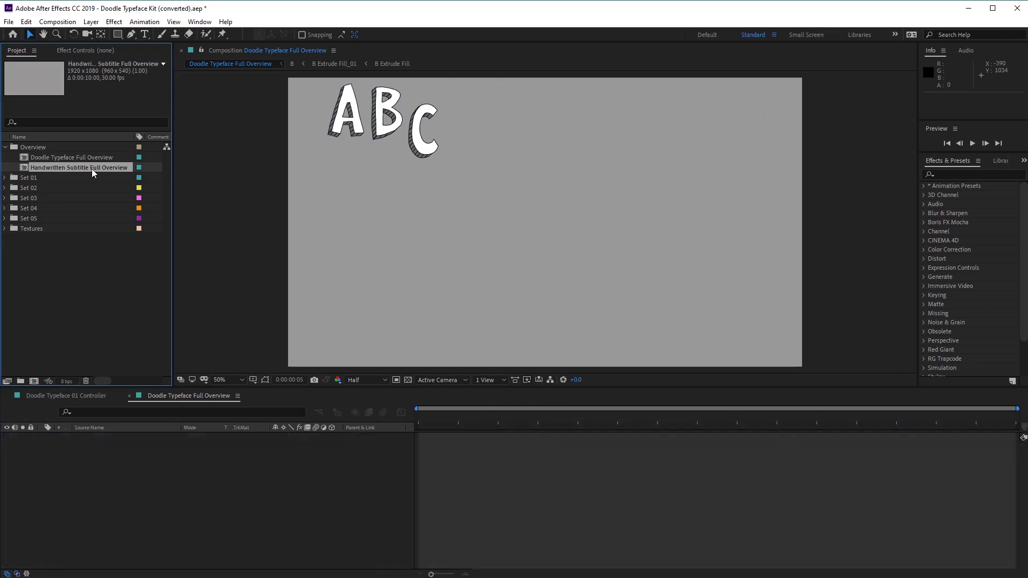
click(357, 416)
mouse_move(358, 416)
mouse_down()
mouse_move(551, 422)
mouse_move(573, 426)
mouse_move(429, 426)
mouse_move(606, 435)
mouse_move(442, 442)
mouse_move(512, 445)
mouse_up()
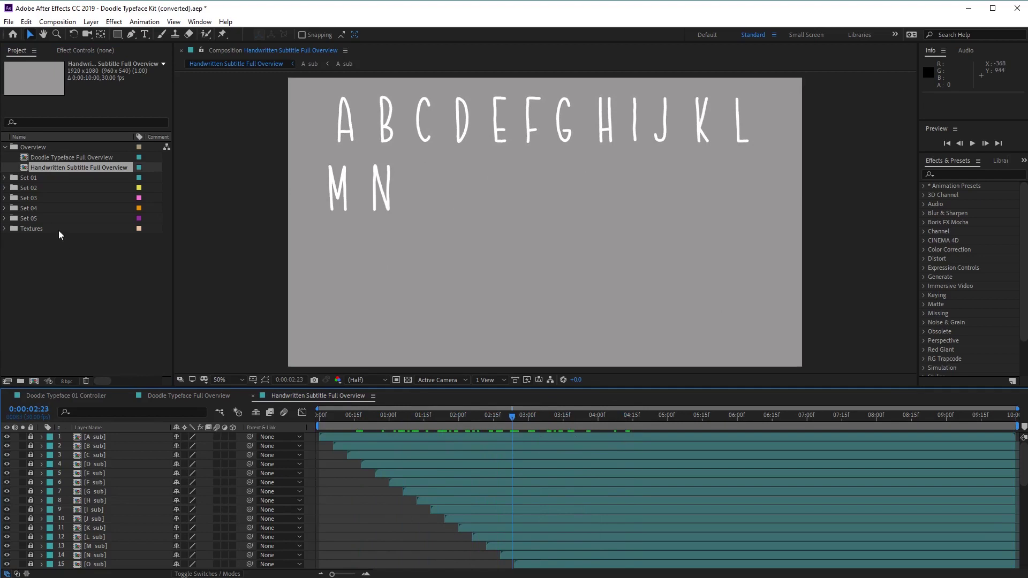
Preview each paper and chalkboard image in the Textures folder, then collapse the Textures and Overview folders.
click(31, 230)
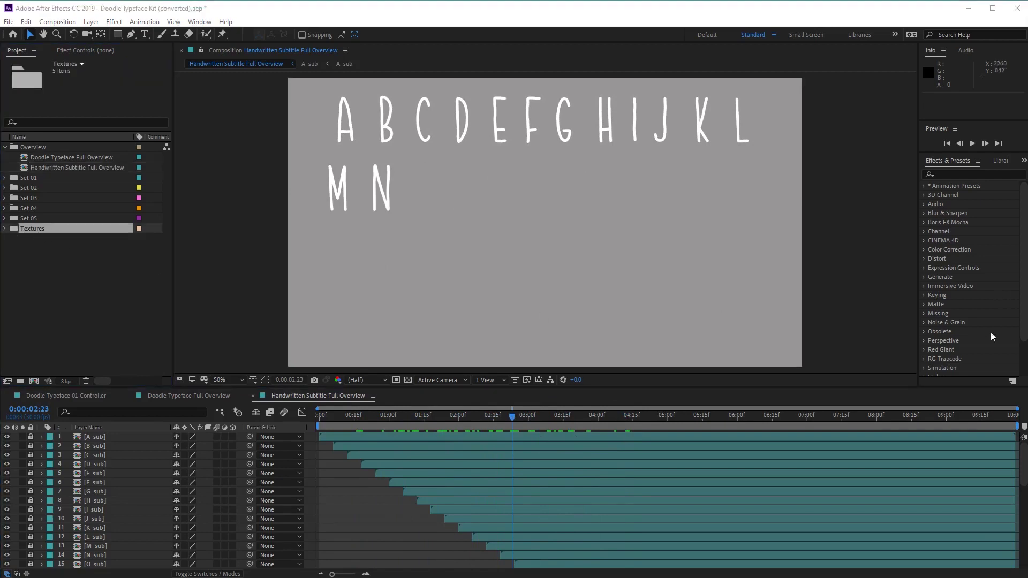
click(4, 229)
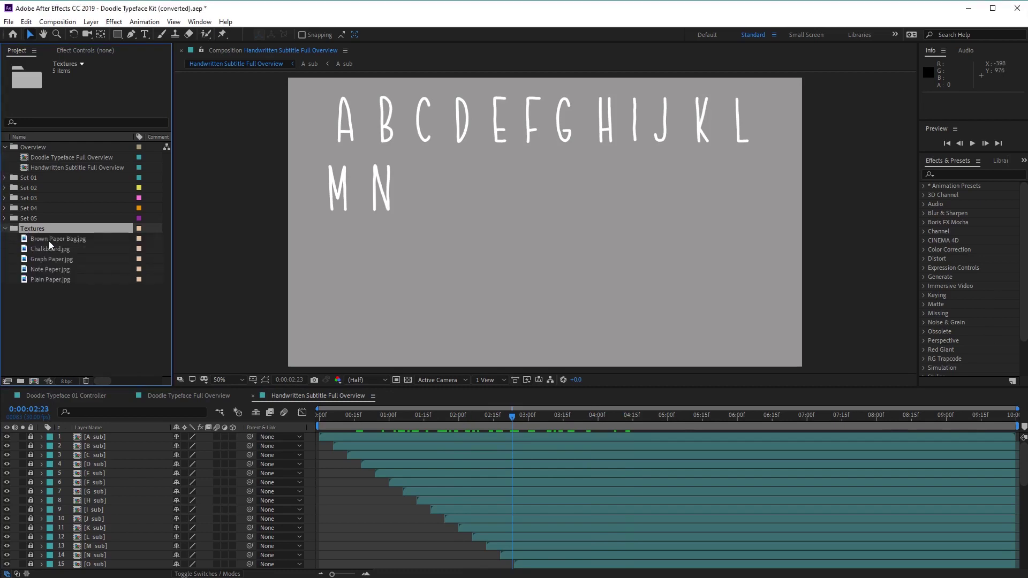
click(49, 241)
click(47, 249)
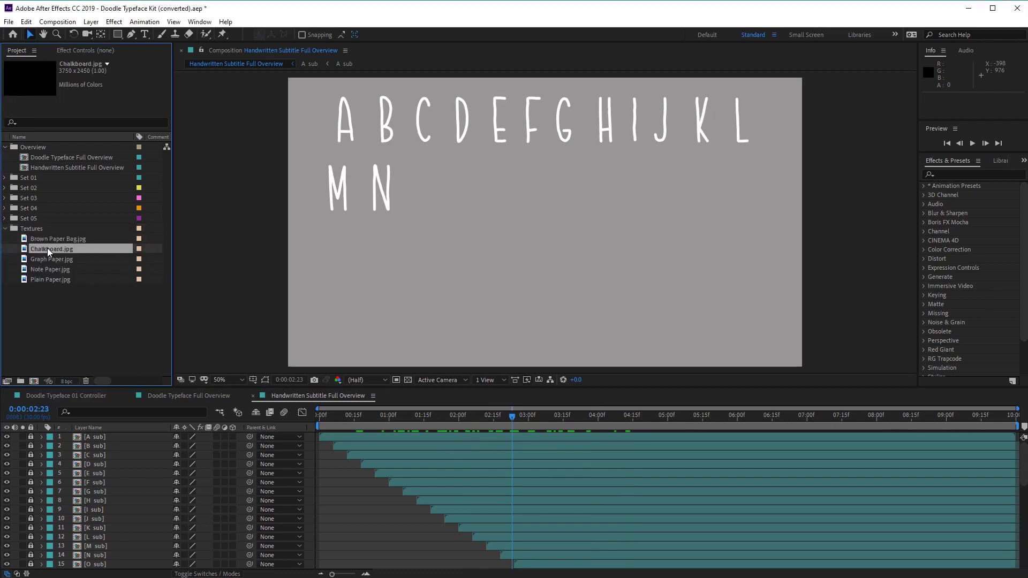
click(44, 258)
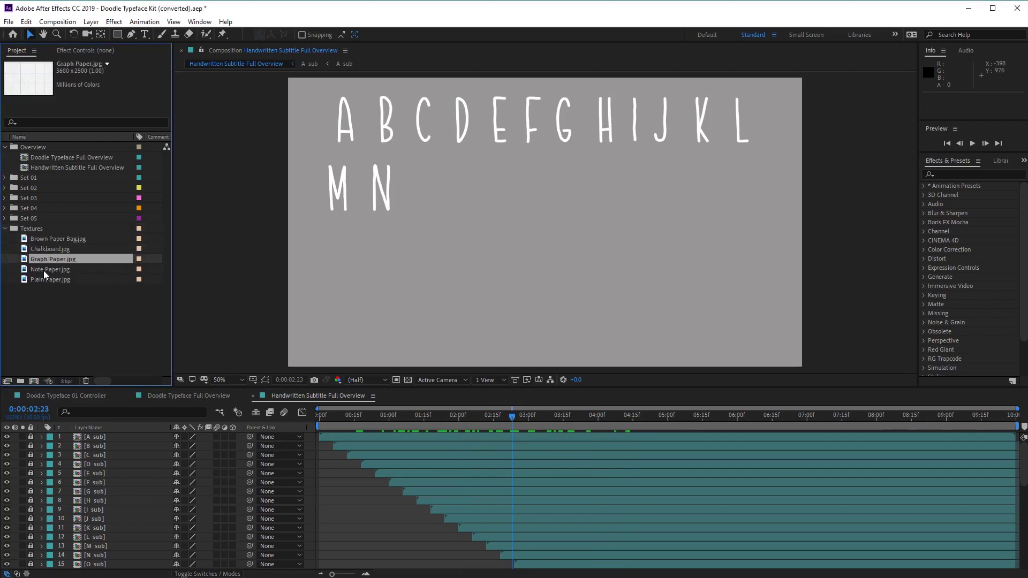
click(43, 271)
click(42, 281)
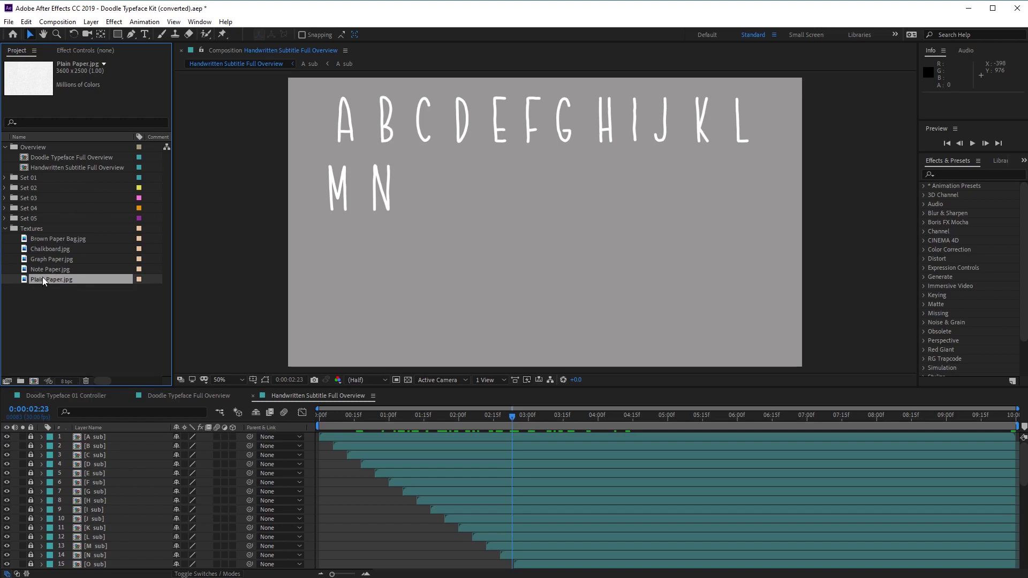
click(5, 228)
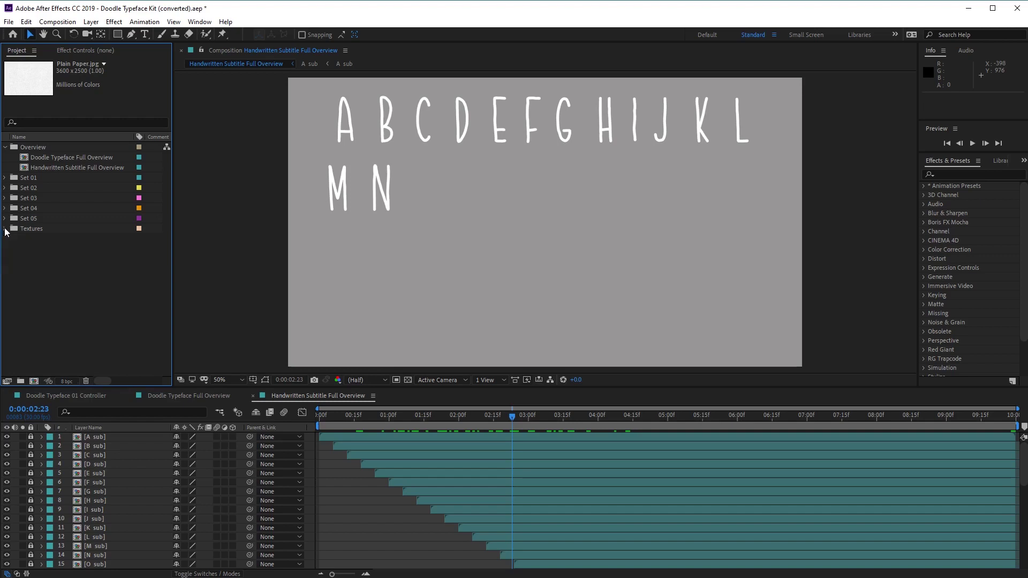
click(6, 147)
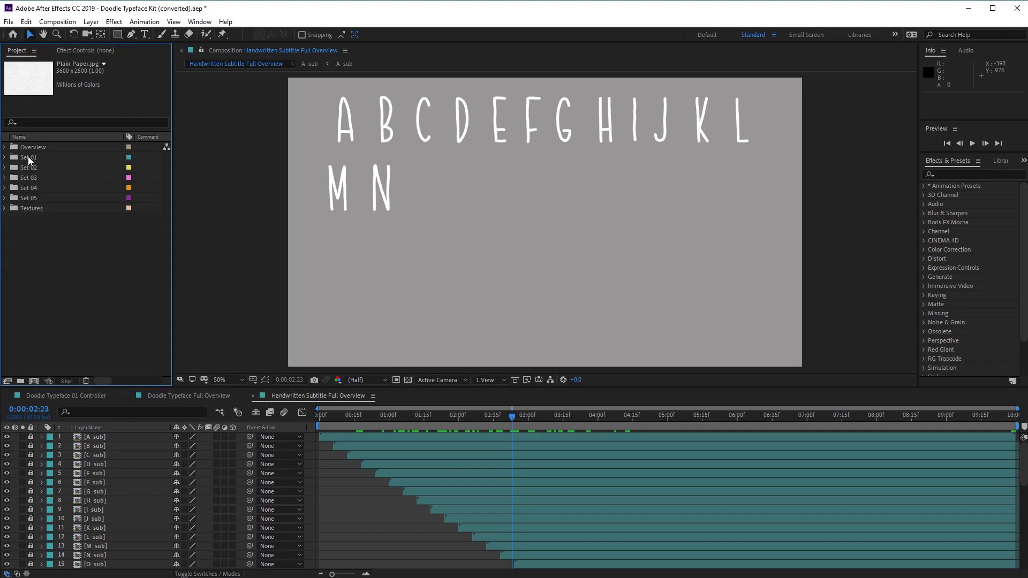
Expand the Set 01 folder and look through its Doodle Typeface, Elements, Handwritten Subtitle and Other subfolders.
click(28, 157)
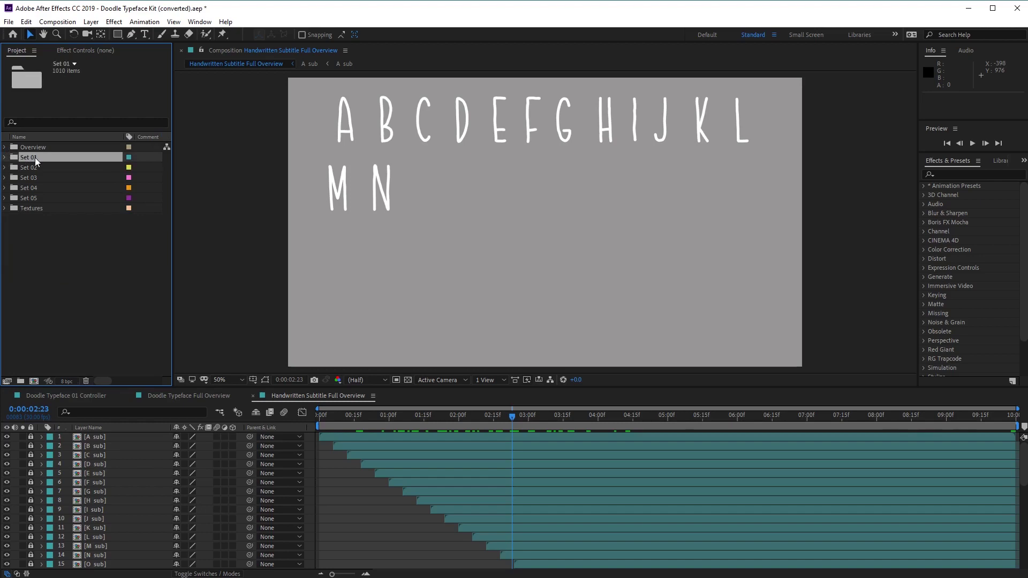
click(5, 157)
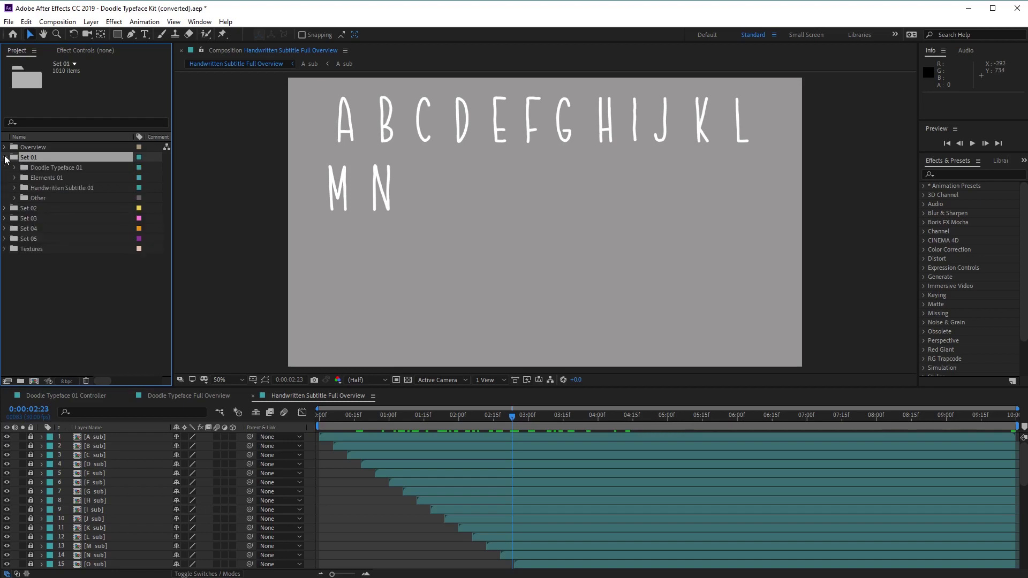
click(53, 166)
click(53, 176)
click(54, 187)
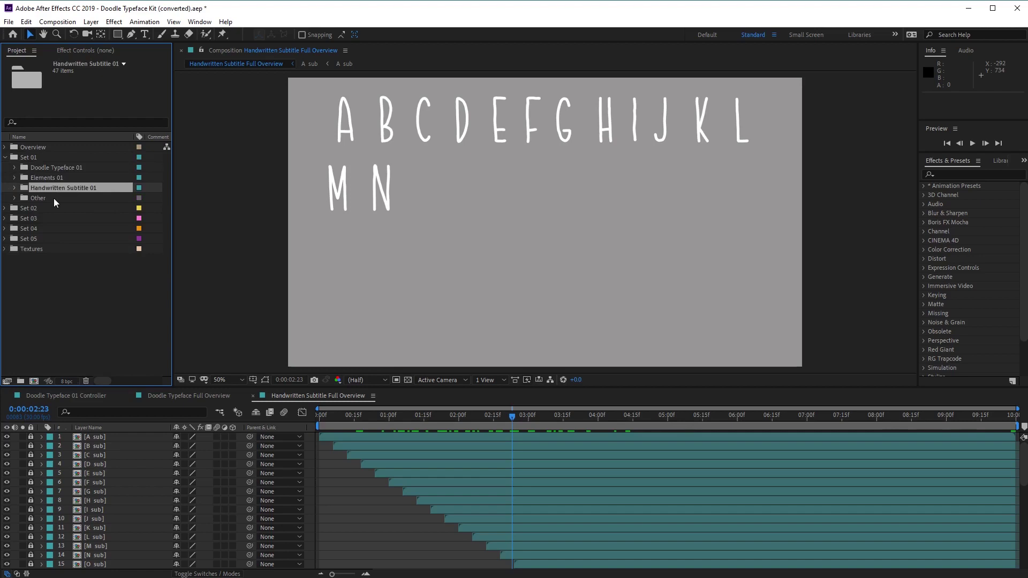
click(54, 198)
Open the Doodle Typeface 01 Controller composition from the Doodle Typeface 01 folder in Set 01.
click(68, 169)
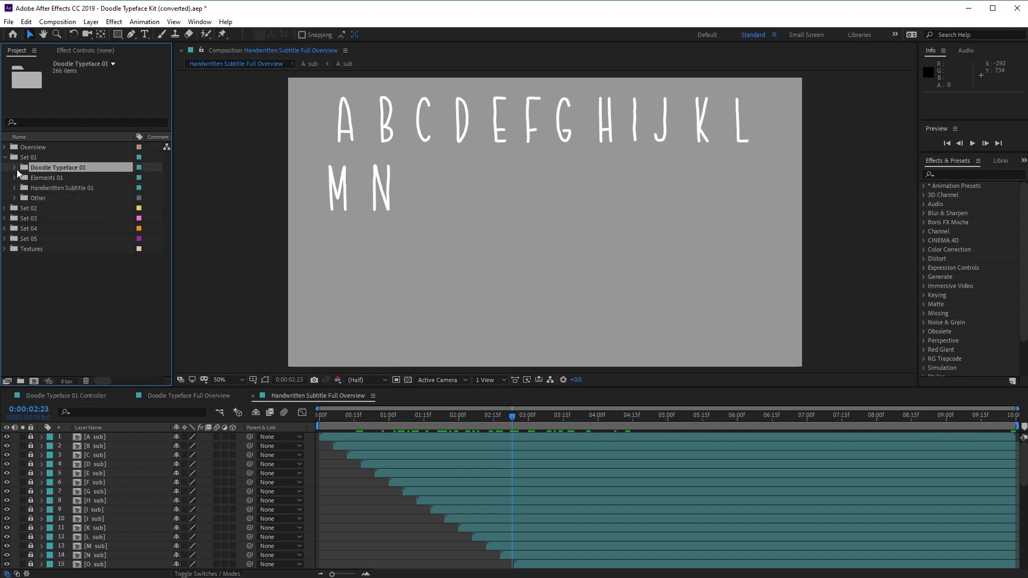
click(15, 168)
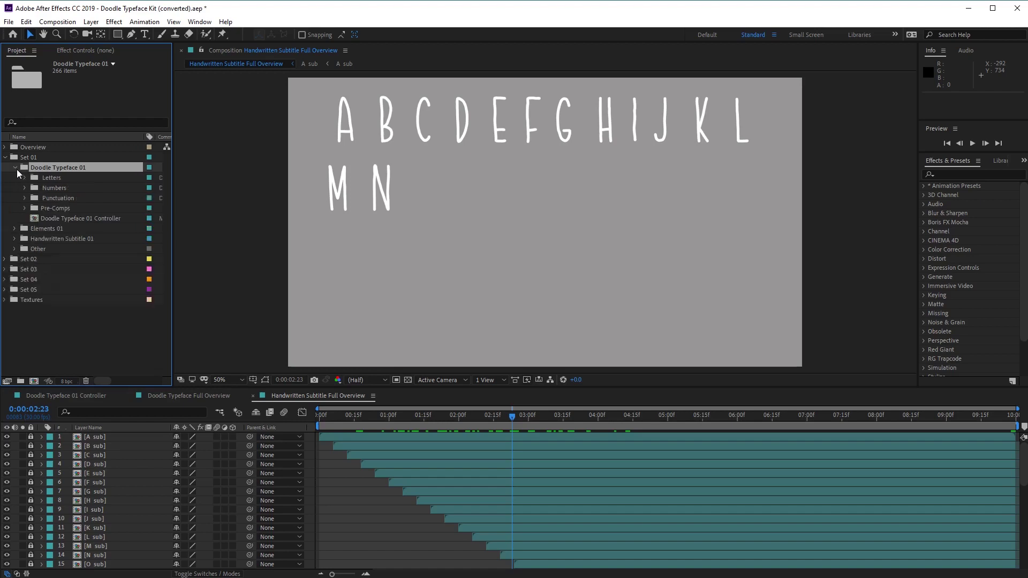
click(59, 218)
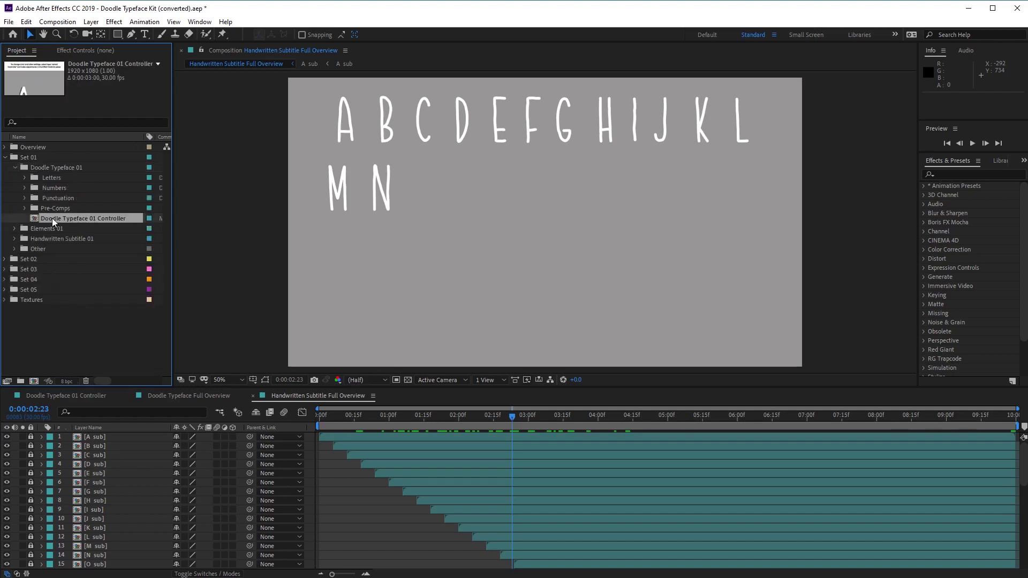
double_click(99, 218)
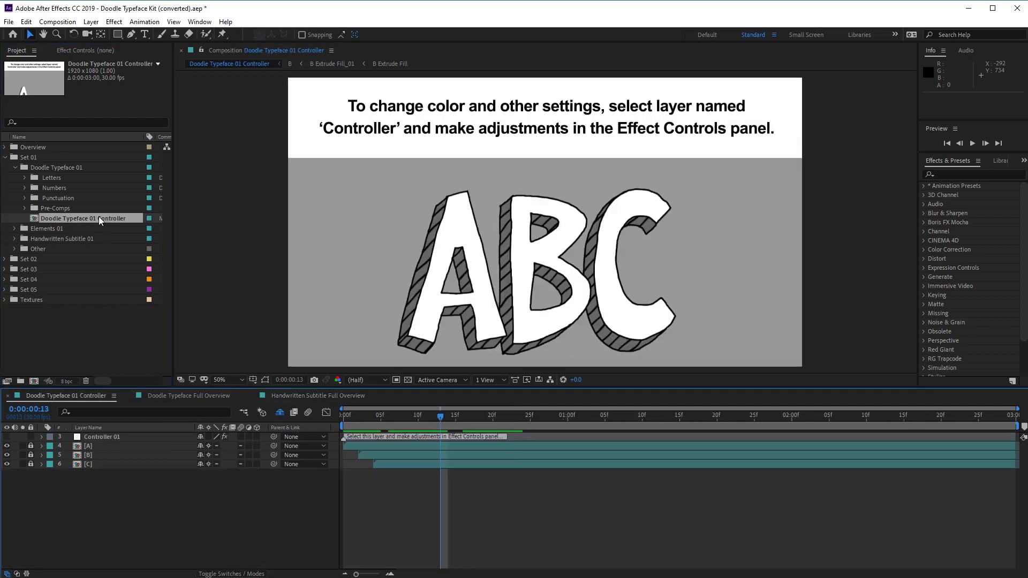
Close the Doodle Typeface Full Overview and Handwritten Subtitle Full Overview compositions.
click(143, 396)
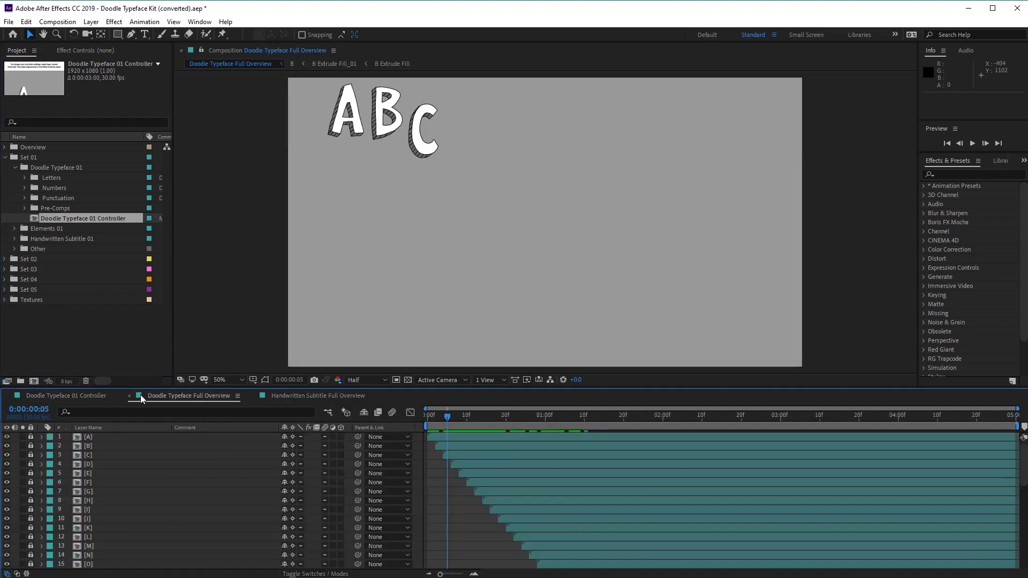
click(130, 395)
click(130, 395)
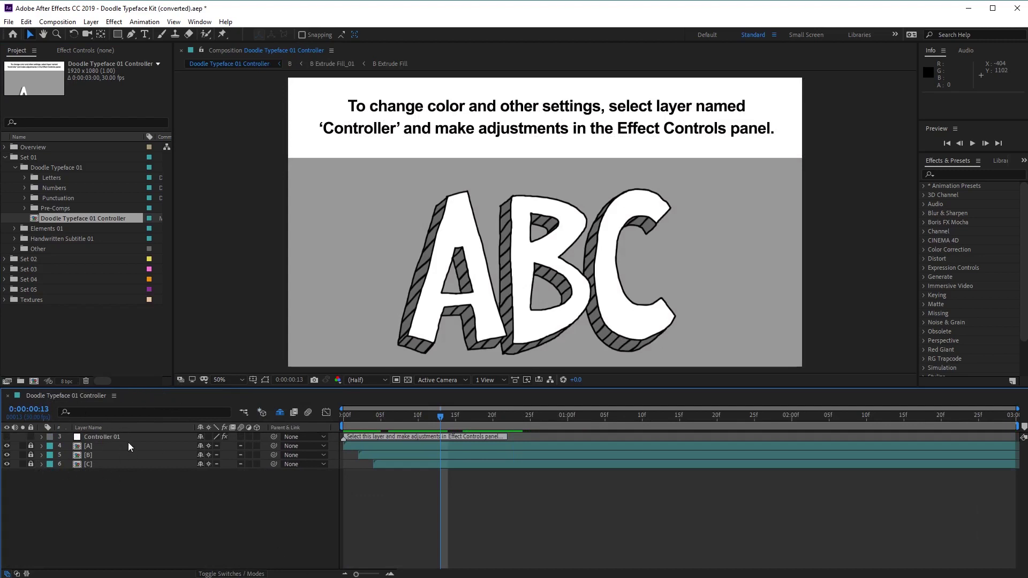
Display the effect settings of the Controller 01 layer and select its Doodle Typeface 1 effect.
click(101, 437)
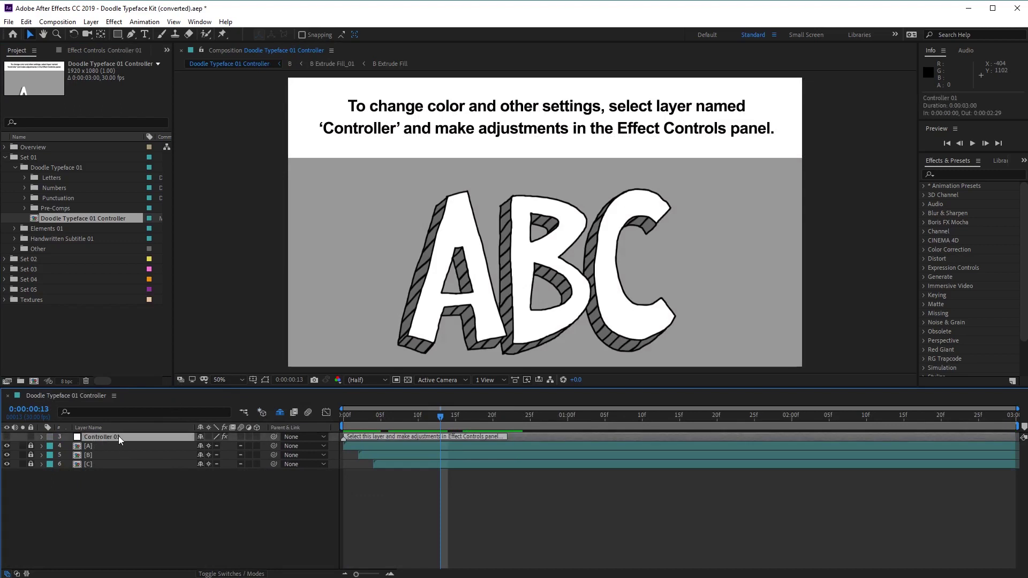
click(101, 50)
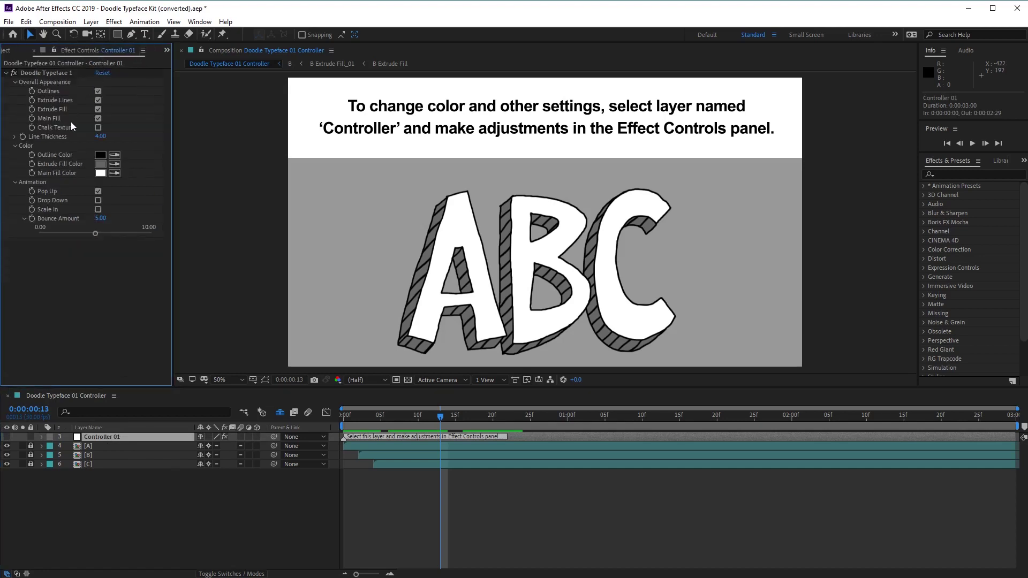
click(35, 83)
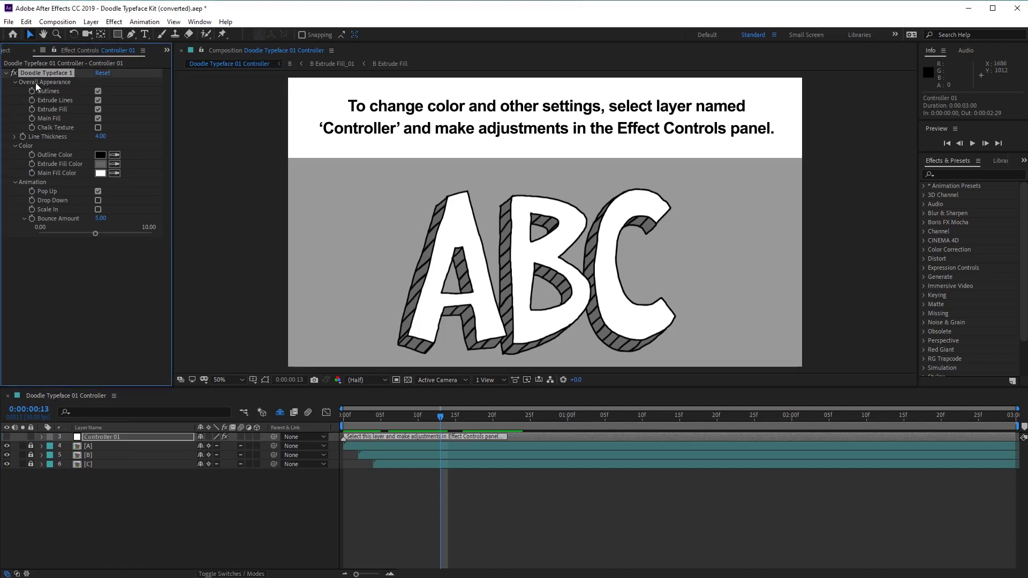
Toggle the Outlines, Extrude Lines, Extrude Fill and Main Fill options off and back on one by one.
click(100, 90)
click(98, 100)
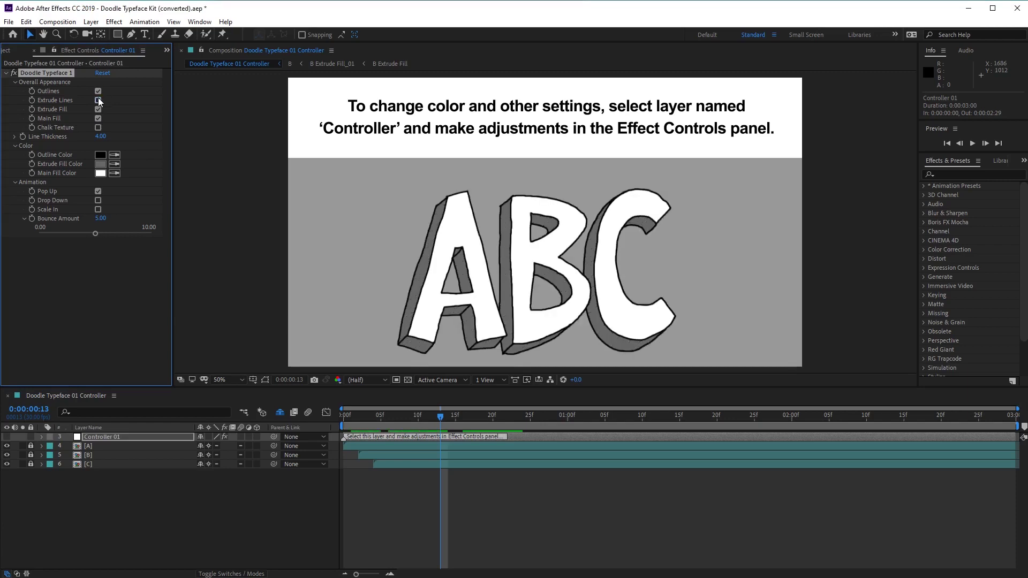
click(98, 100)
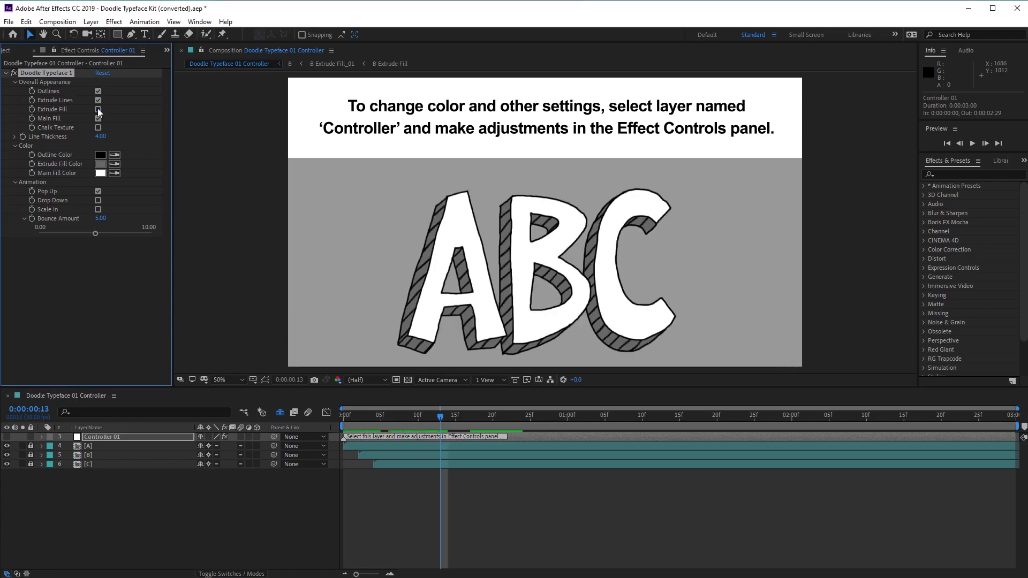
click(98, 109)
click(98, 110)
click(98, 117)
click(97, 118)
Enable Chalk Texture for the letters and inspect the texture up close.
click(98, 128)
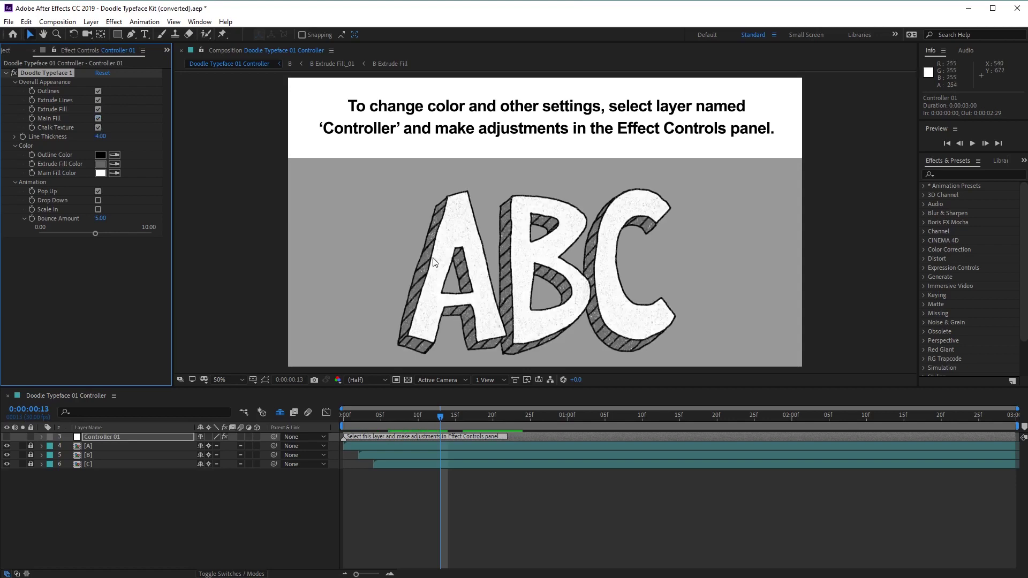
scroll(432, 258, up, 2)
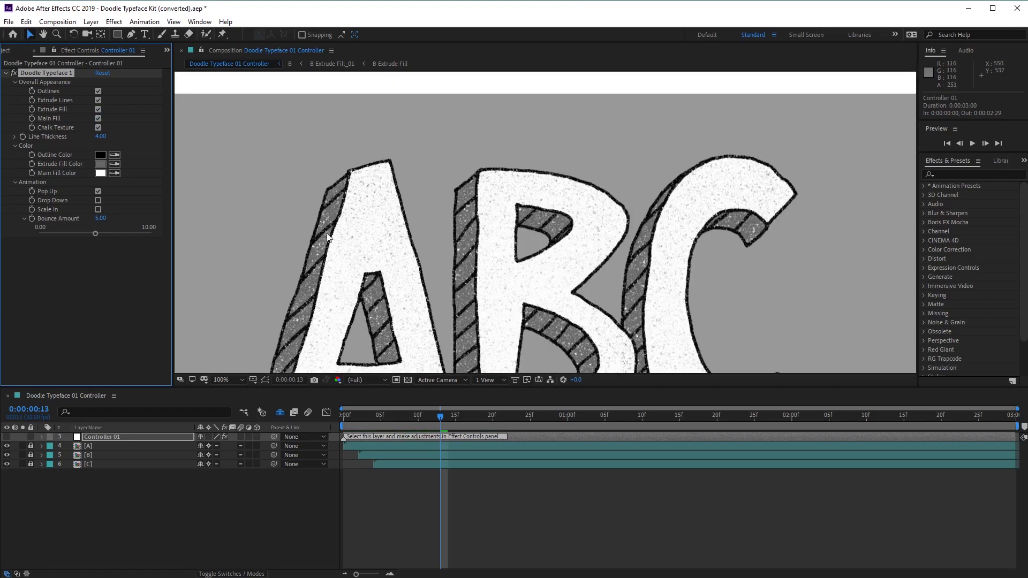
click(98, 127)
scroll(340, 275, down, 1)
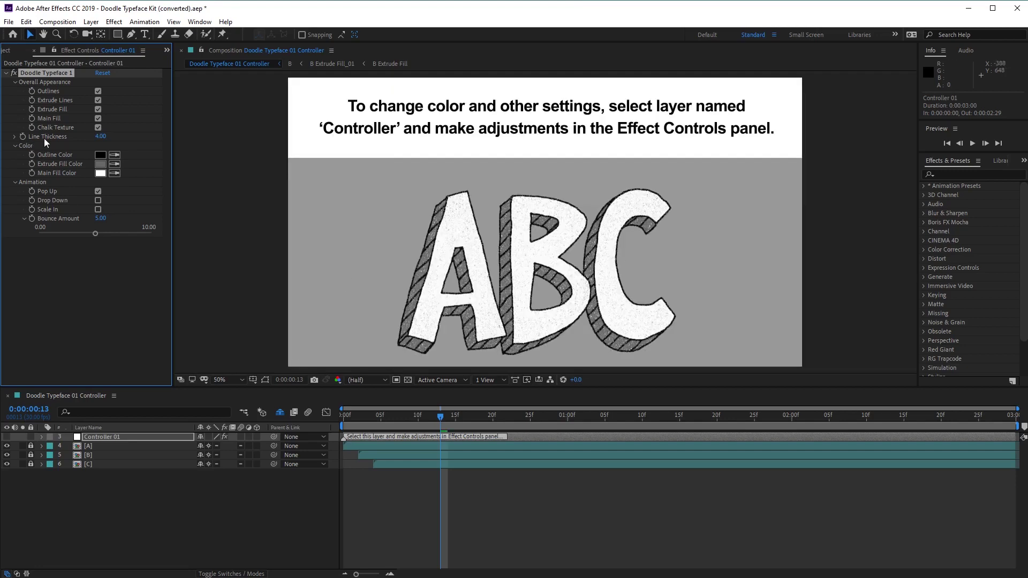
Try different Line Thickness values on the letters, including about 9.44, 1 and 10.
click(13, 137)
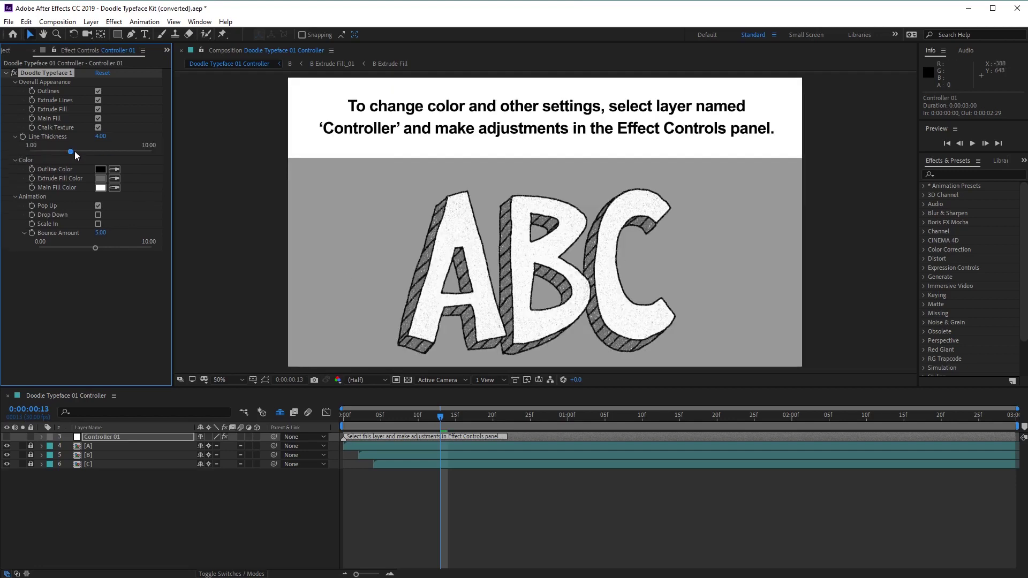
drag(71, 152, 145, 153)
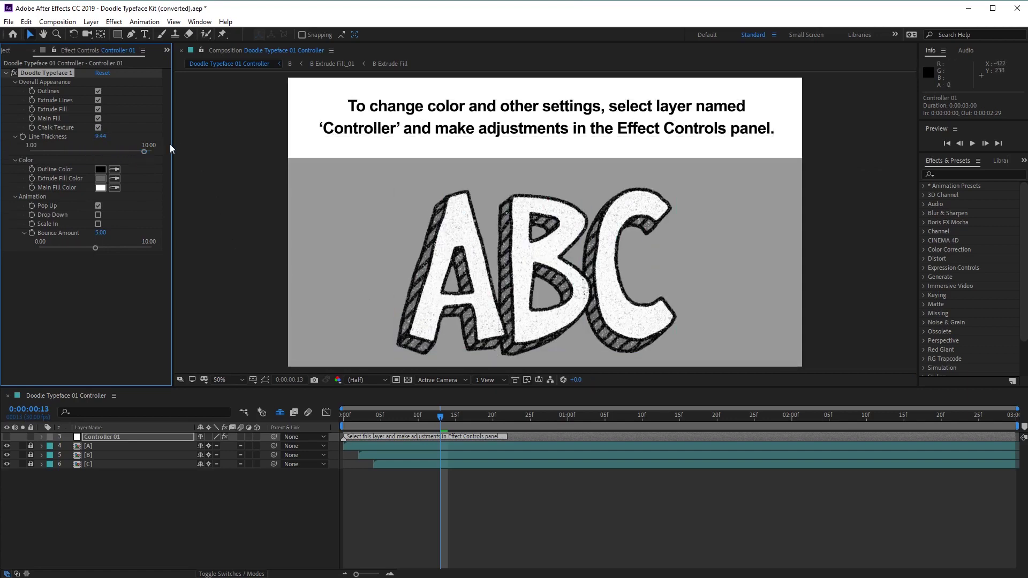
drag(143, 152, 29, 154)
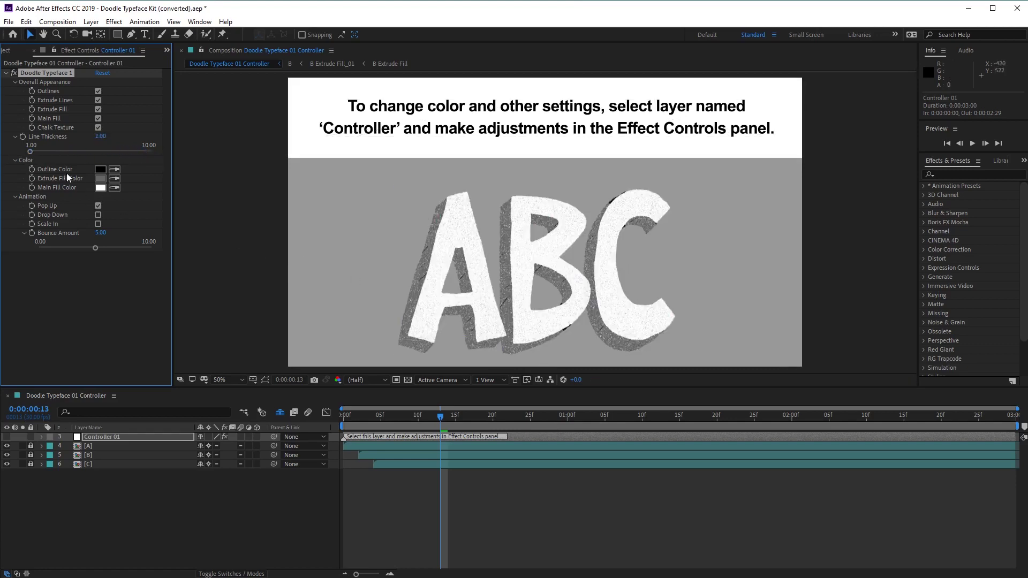
drag(69, 149, 201, 154)
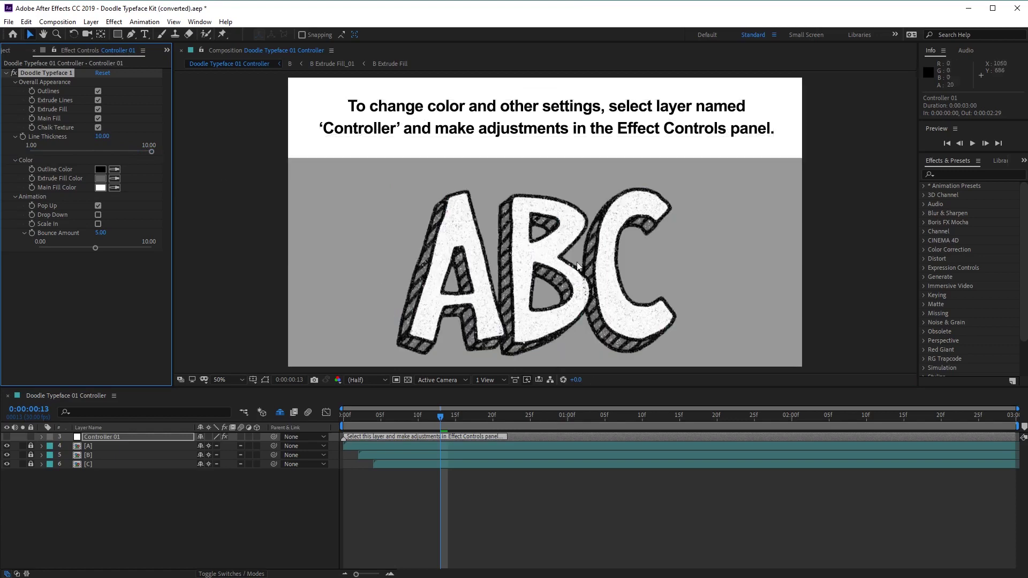
drag(150, 152, 87, 152)
Set the Line Thickness to 4.
click(103, 136)
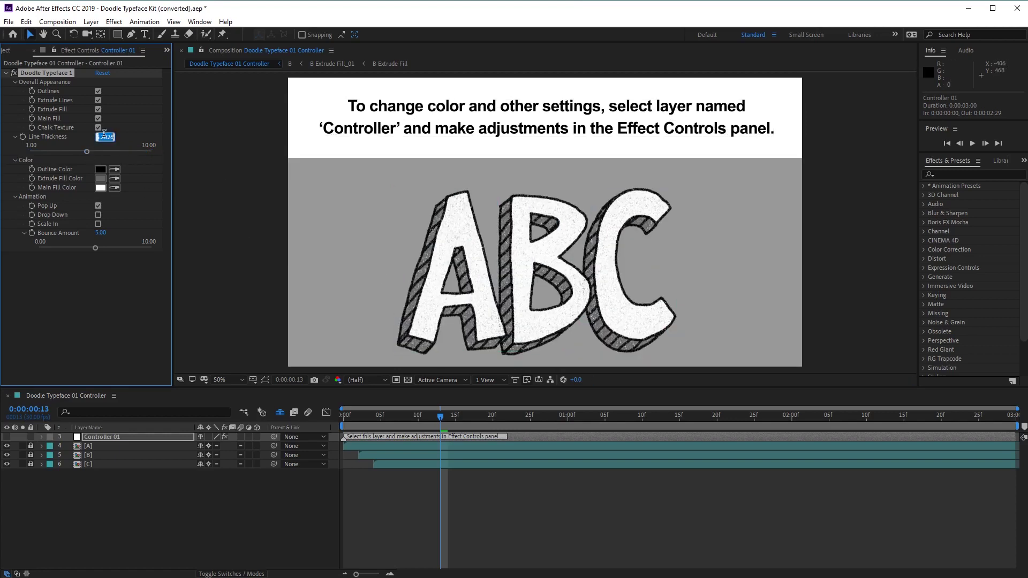
text(4)
key(Return)
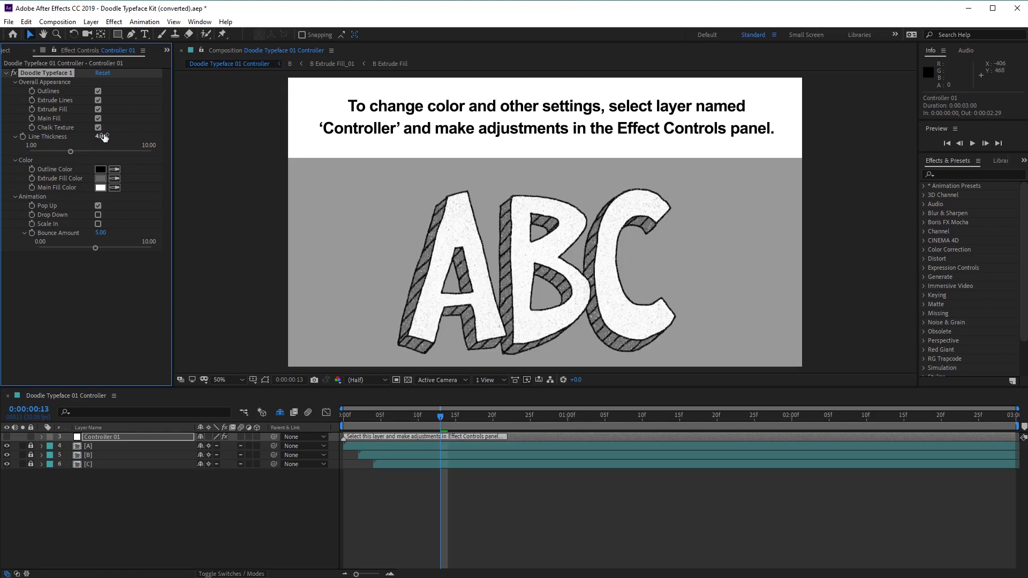
Try red shades for the Outline Color, settling on blue.
click(105, 169)
drag(662, 263, 843, 191)
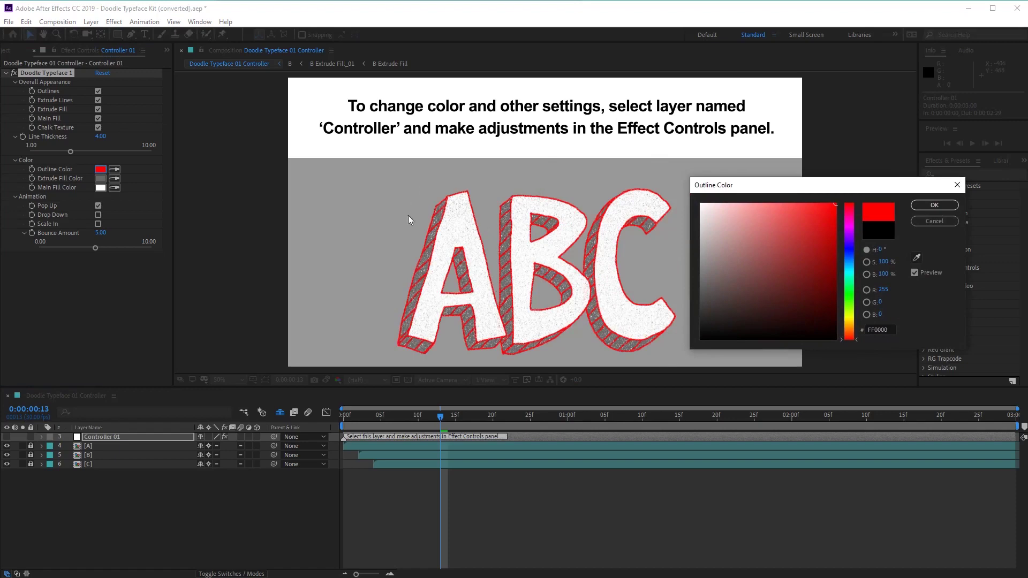
drag(809, 247, 849, 251)
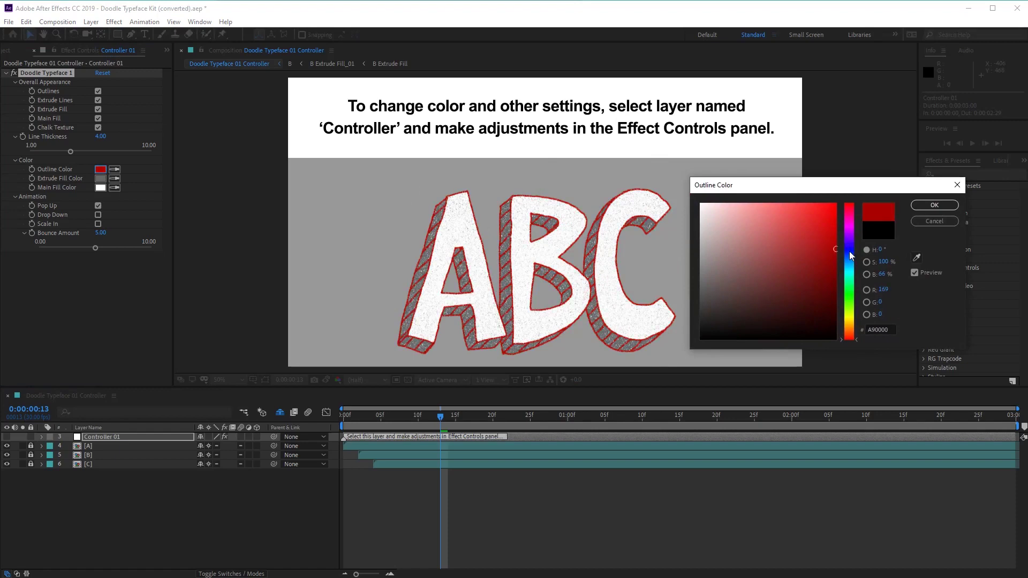
click(849, 252)
click(924, 208)
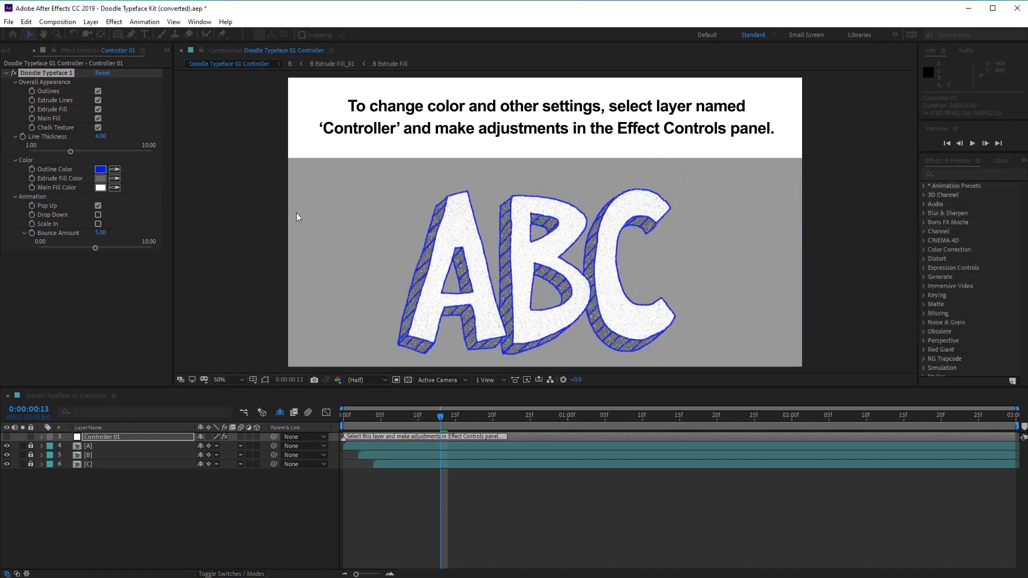
Set the Extrude Fill Color to green 00FF66 and the Main Fill Color to red FF0000.
click(100, 179)
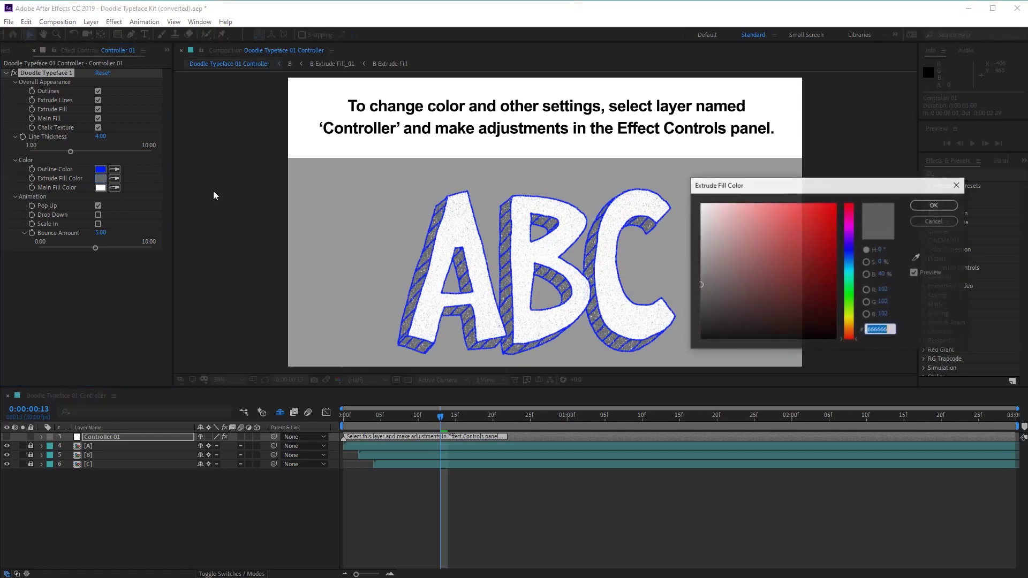
click(849, 285)
click(834, 213)
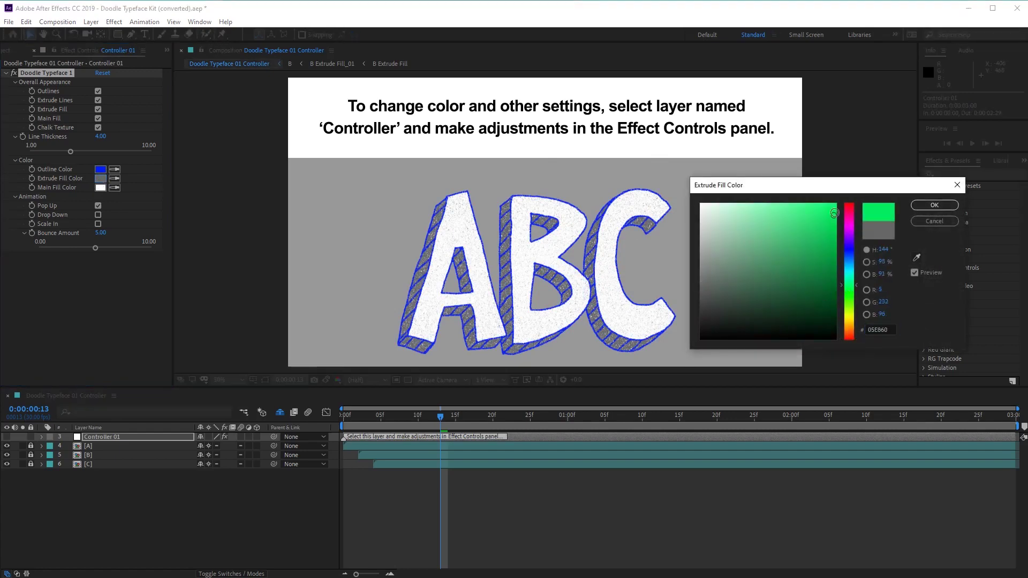
drag(834, 213, 837, 202)
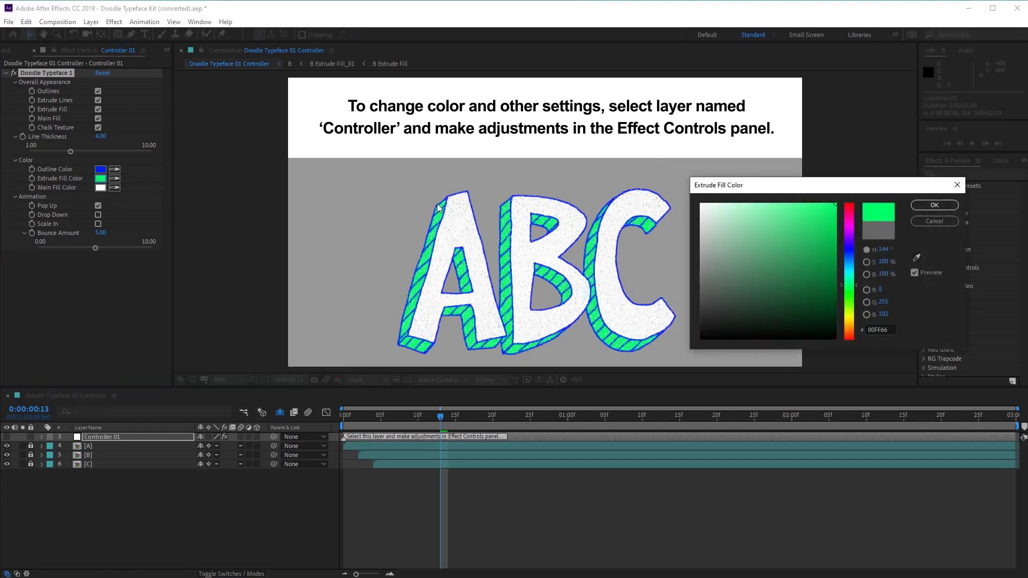
click(935, 206)
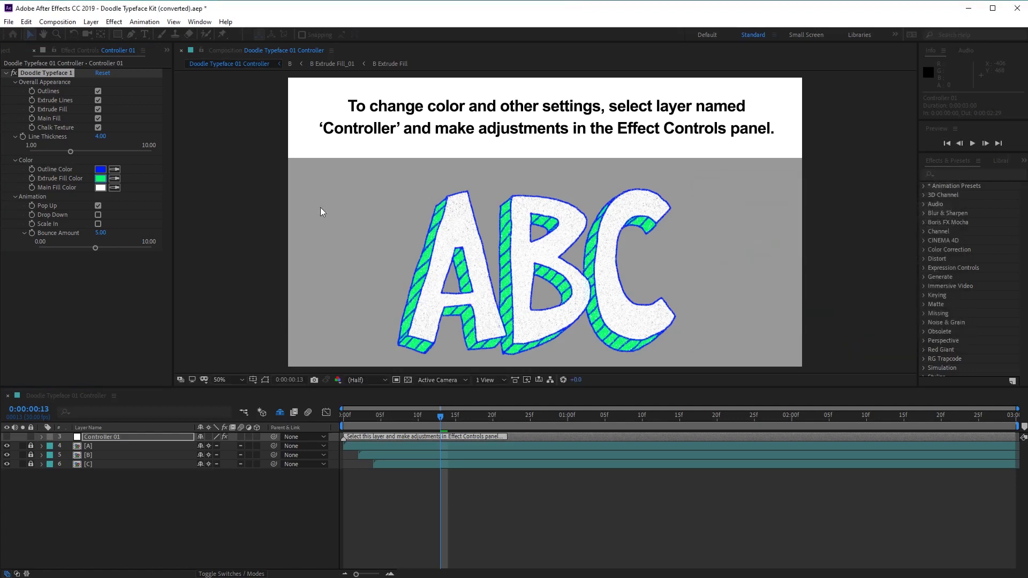
click(99, 188)
drag(818, 261, 836, 203)
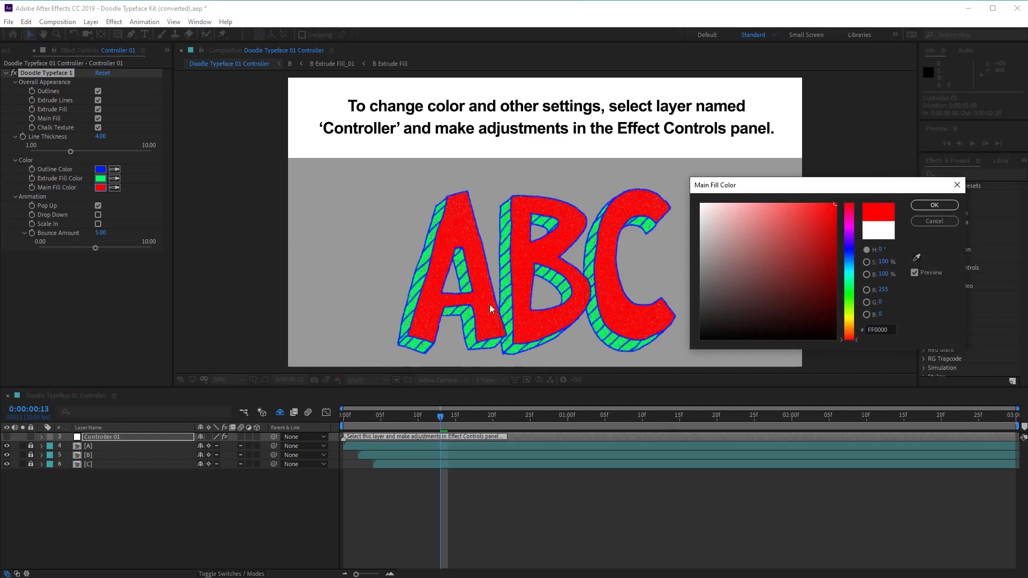
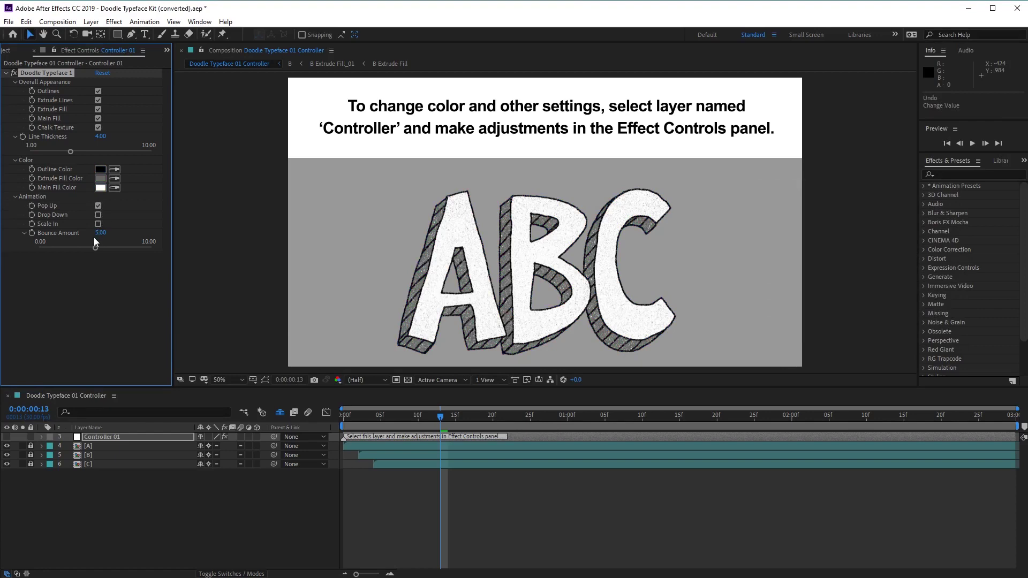
Scrub through the Pop Up animation, switch the animation to Drop Down and preview it.
drag(439, 416, 329, 419)
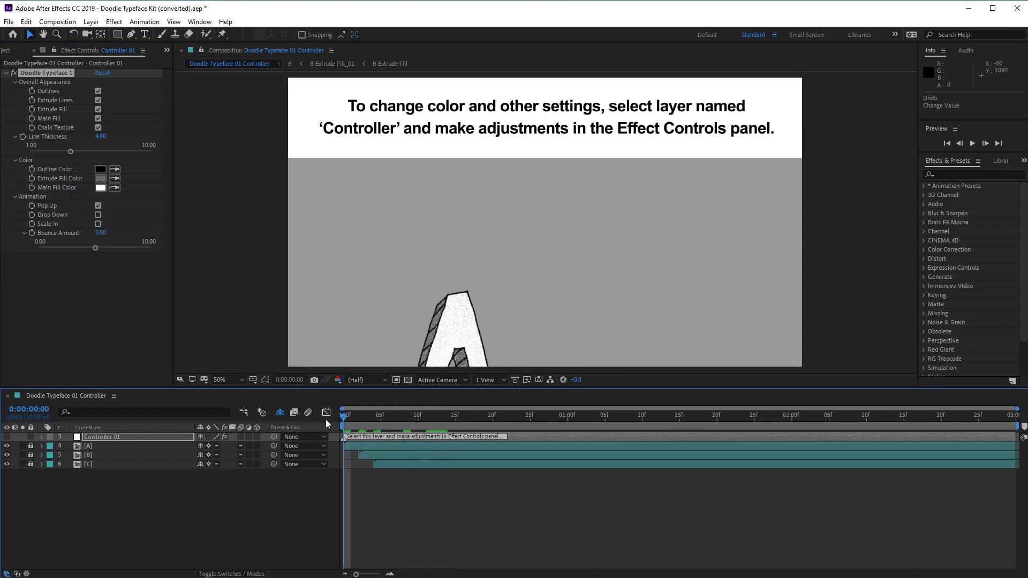
drag(345, 418, 459, 423)
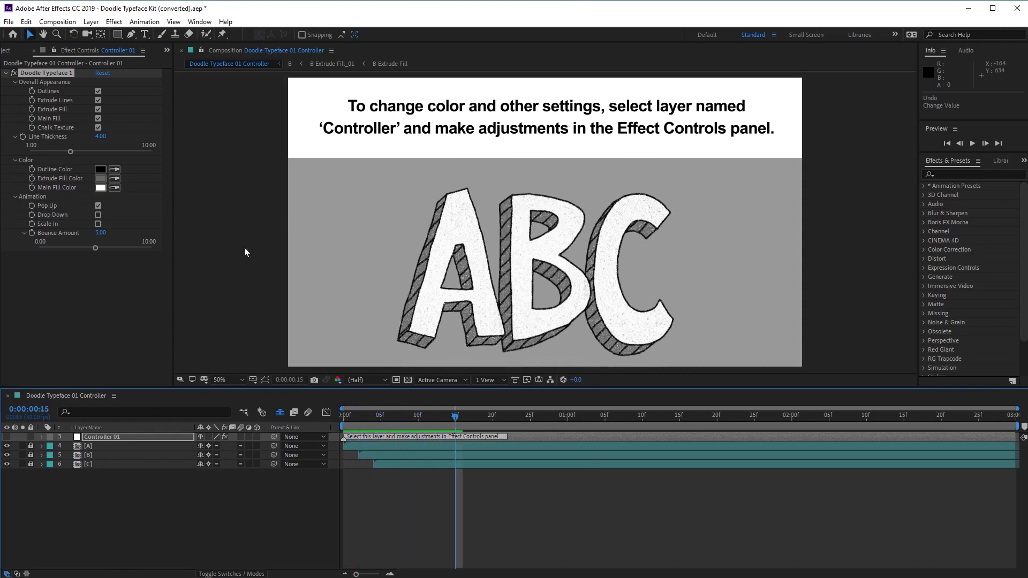
click(98, 206)
click(98, 215)
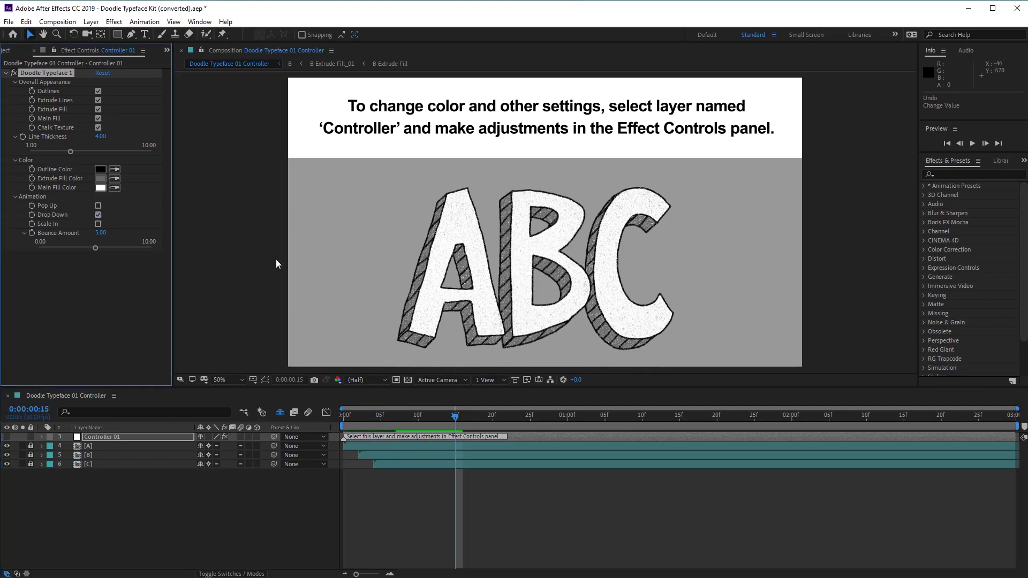
drag(456, 415, 434, 406)
Replace the Drop Down animation with Scale In and scrub through the result.
click(98, 215)
click(98, 224)
click(422, 416)
mouse_move(422, 417)
mouse_down()
mouse_move(288, 404)
mouse_move(498, 433)
mouse_up()
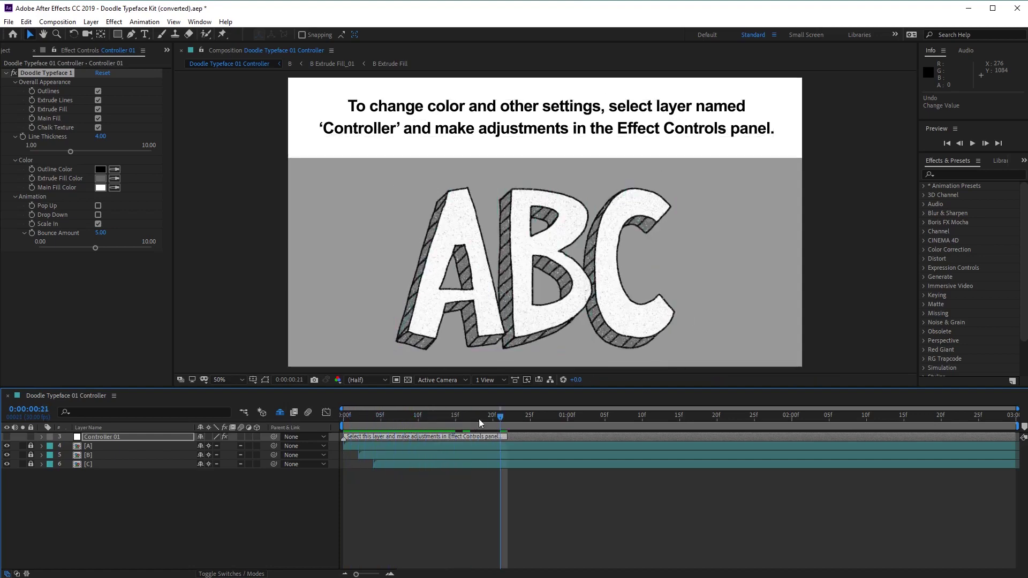
Combine the Pop Up and Drop Down animations without Scale In and scrub through the result.
click(98, 215)
click(98, 206)
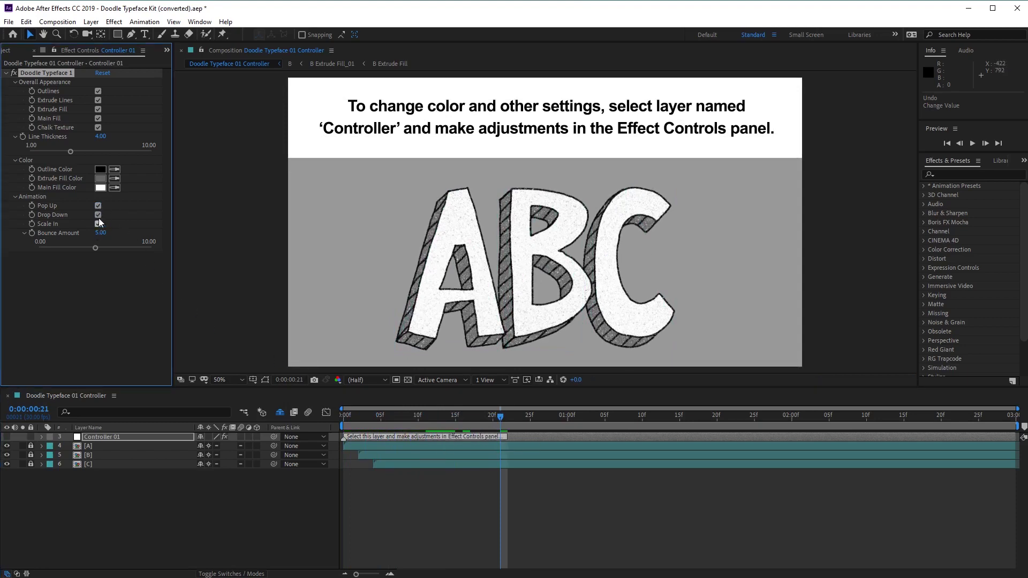
click(498, 416)
drag(498, 415, 419, 421)
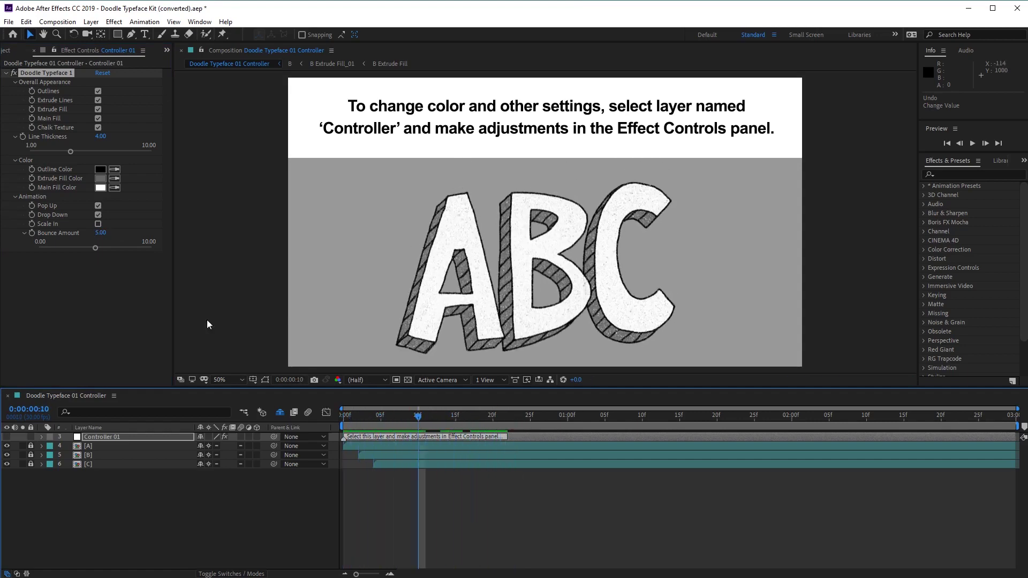
Turn off Drop Down, combine Pop Up with Scale In, and preview the animation from the first frame.
click(98, 214)
click(98, 224)
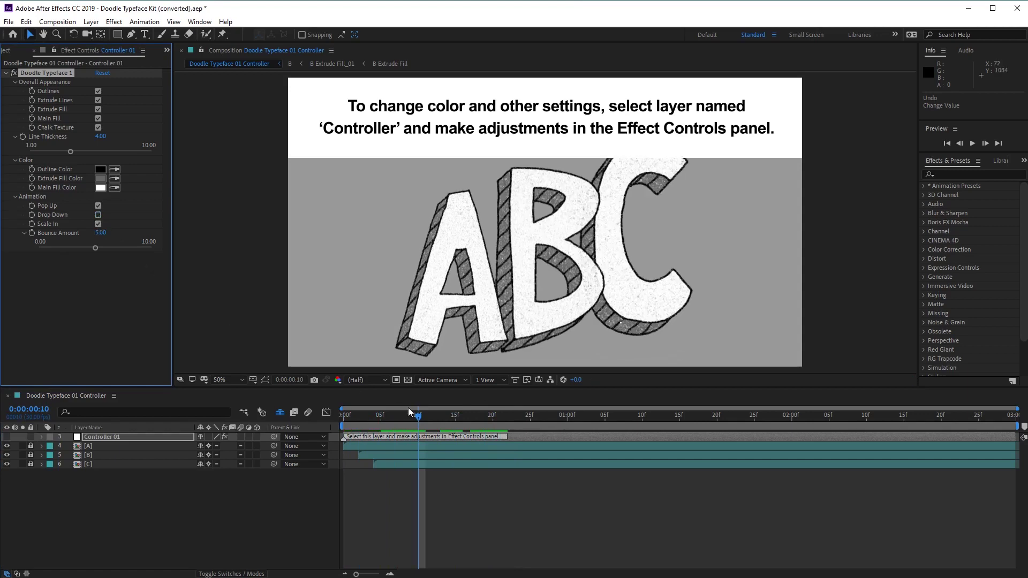
drag(419, 417, 344, 416)
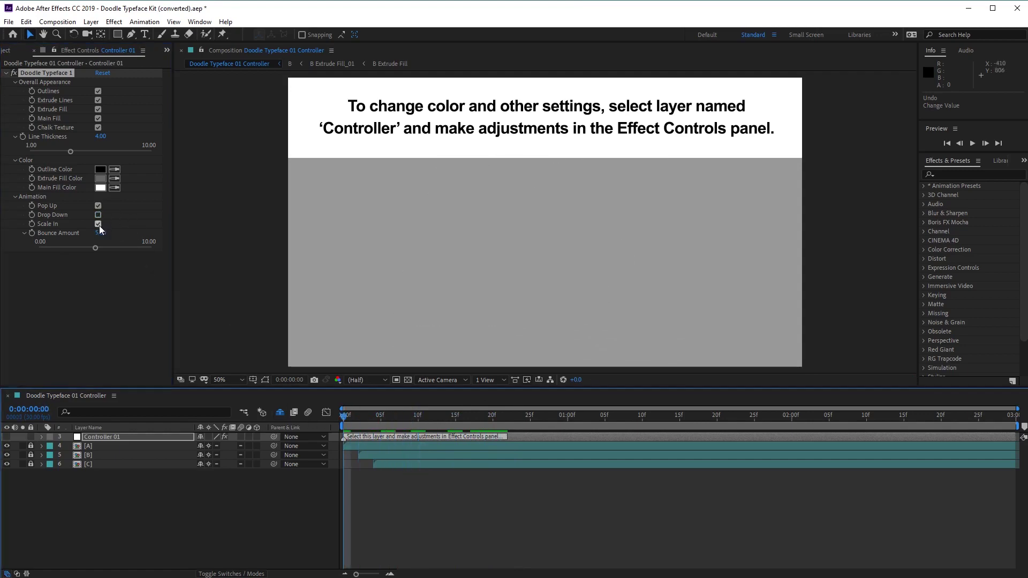
click(359, 417)
drag(359, 417, 449, 423)
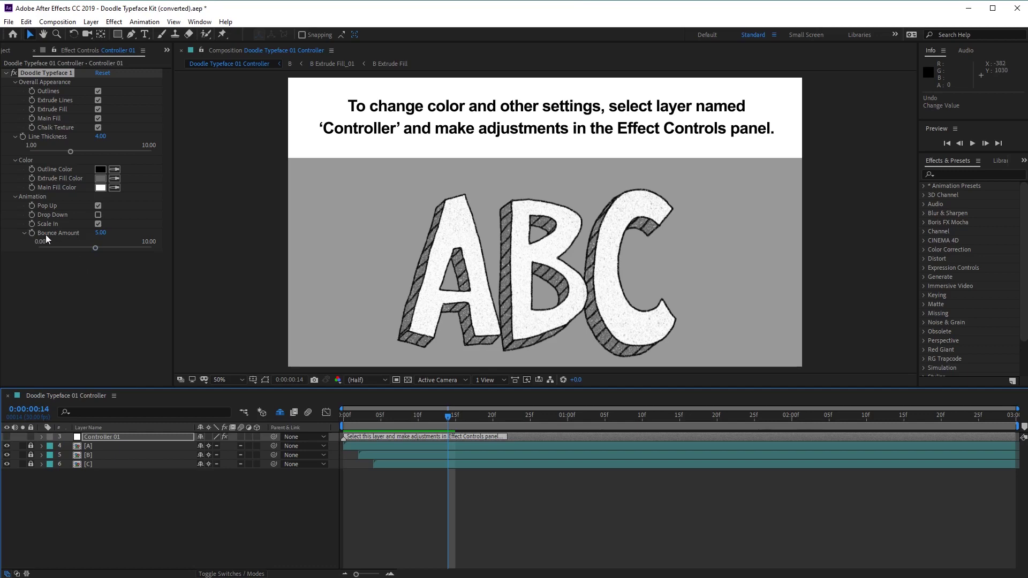
Increase the Bounce Amount and preview its effect on the letter animation.
drag(94, 246, 145, 247)
drag(451, 417, 462, 451)
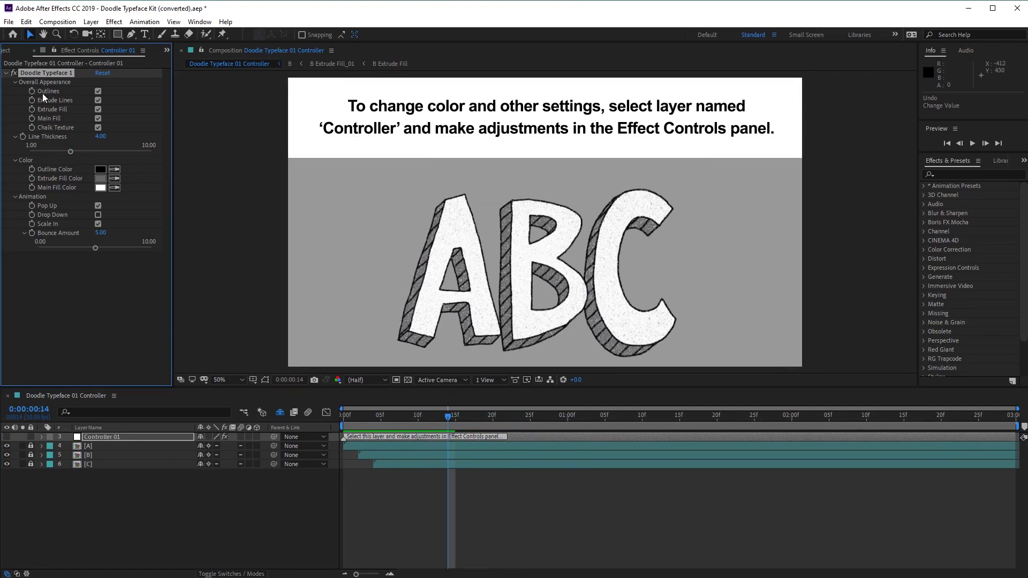
Return to the project items and select the Doodle Typeface 01 folder in Set 01.
click(6, 51)
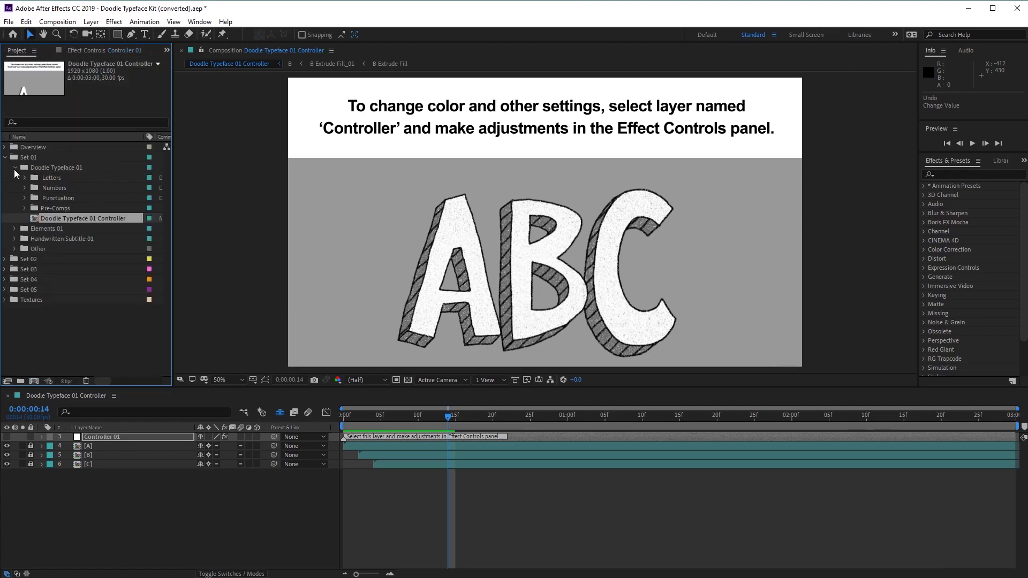
click(66, 167)
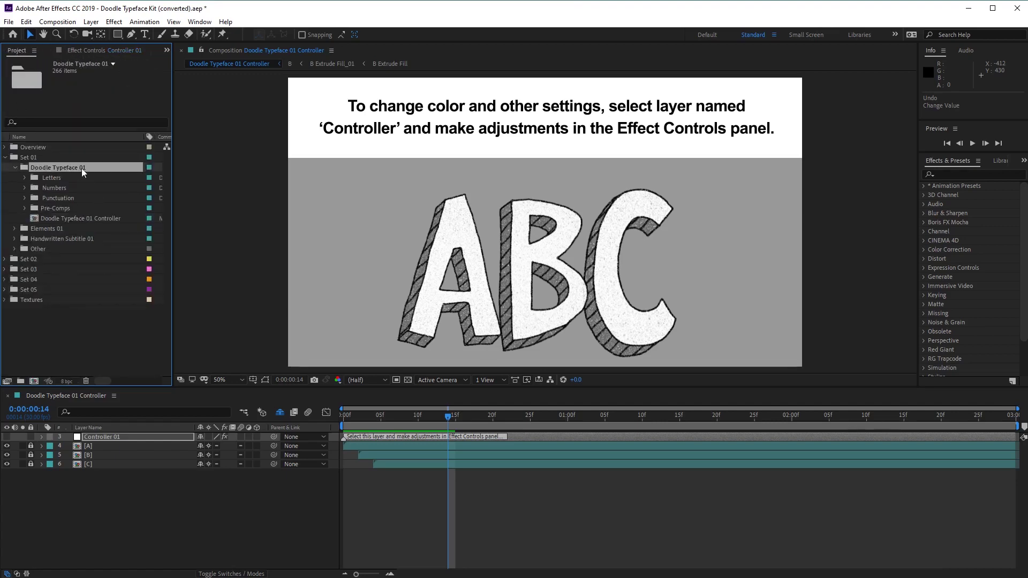
Collapse the Doodle Typeface 01 folder and expand Elements 01 to look through its controller compositions.
click(16, 168)
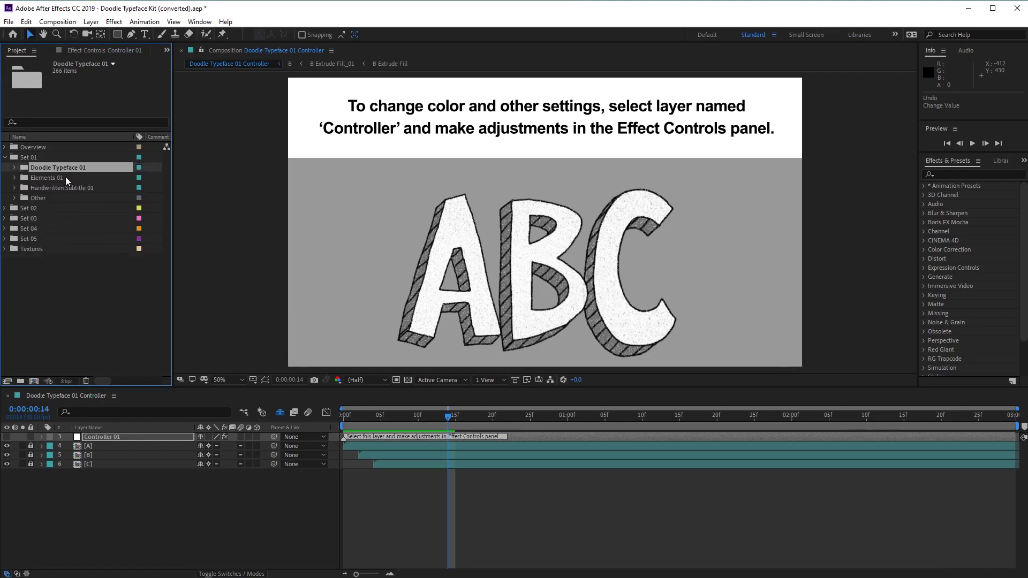
click(27, 178)
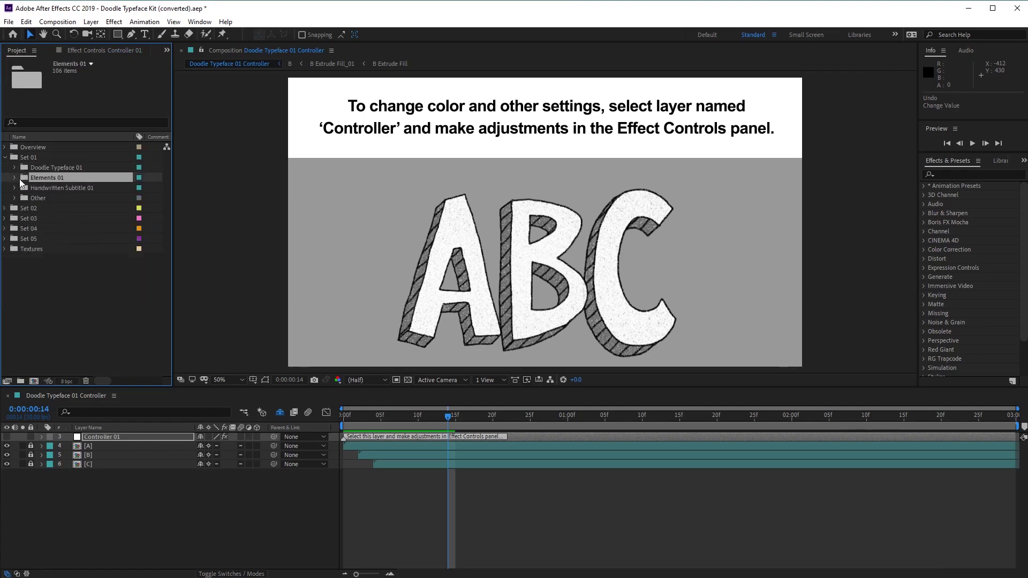
click(16, 181)
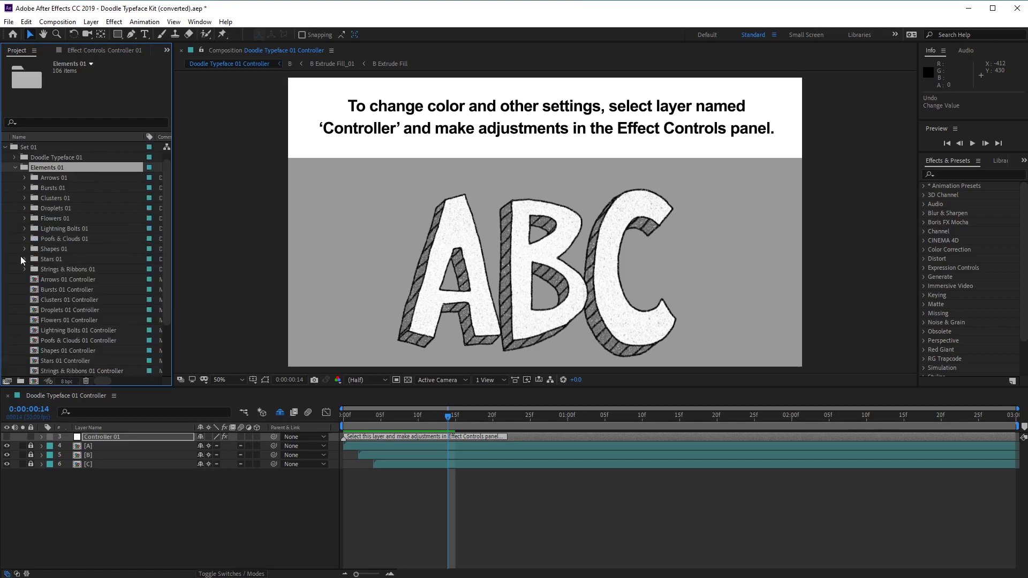
click(79, 280)
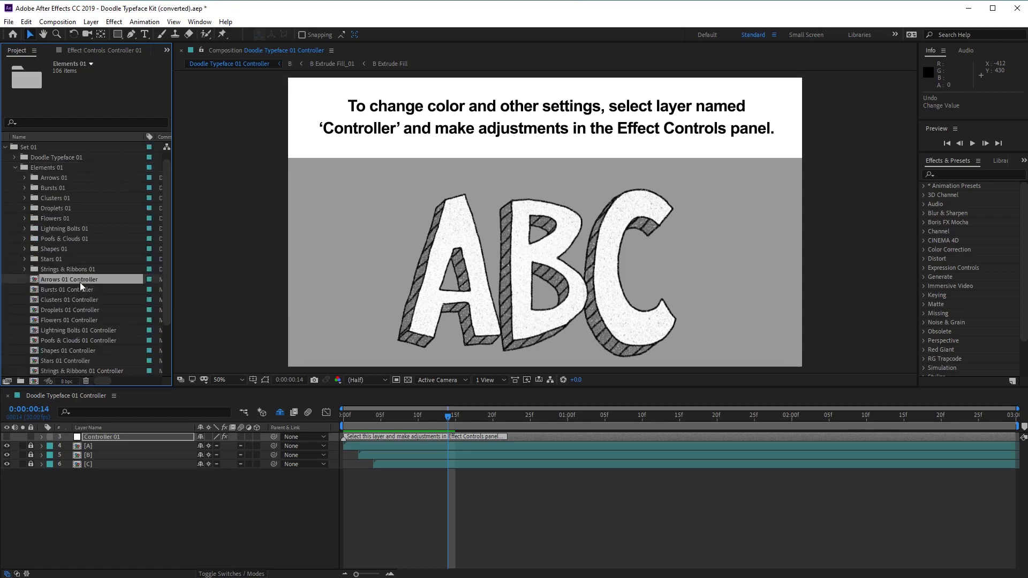
click(82, 290)
click(87, 280)
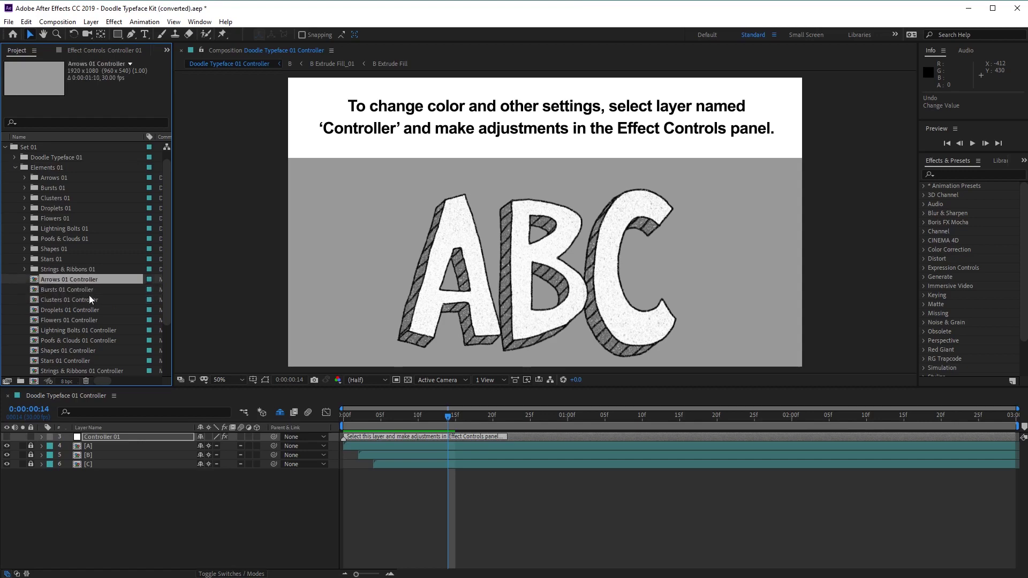
scroll(89, 300, down, 1)
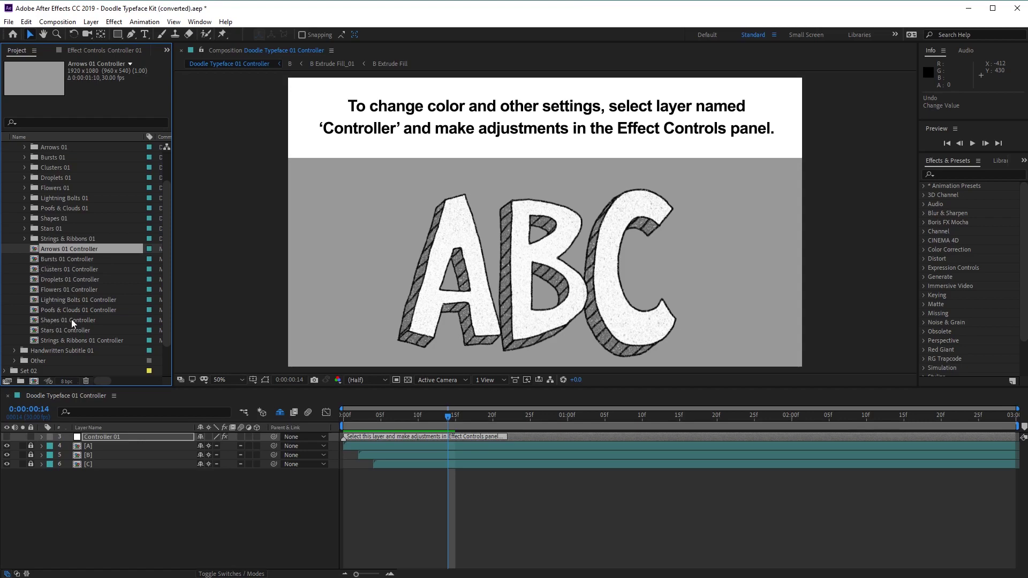
Open the Arrows 01 Controller composition and show the effect settings of its Controller 01 layer.
double_click(84, 248)
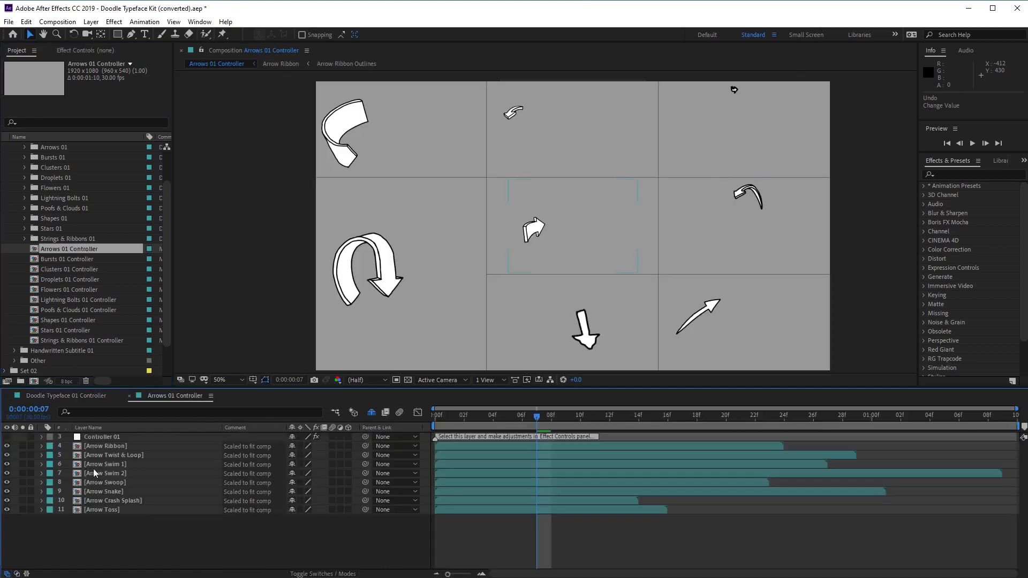
click(104, 437)
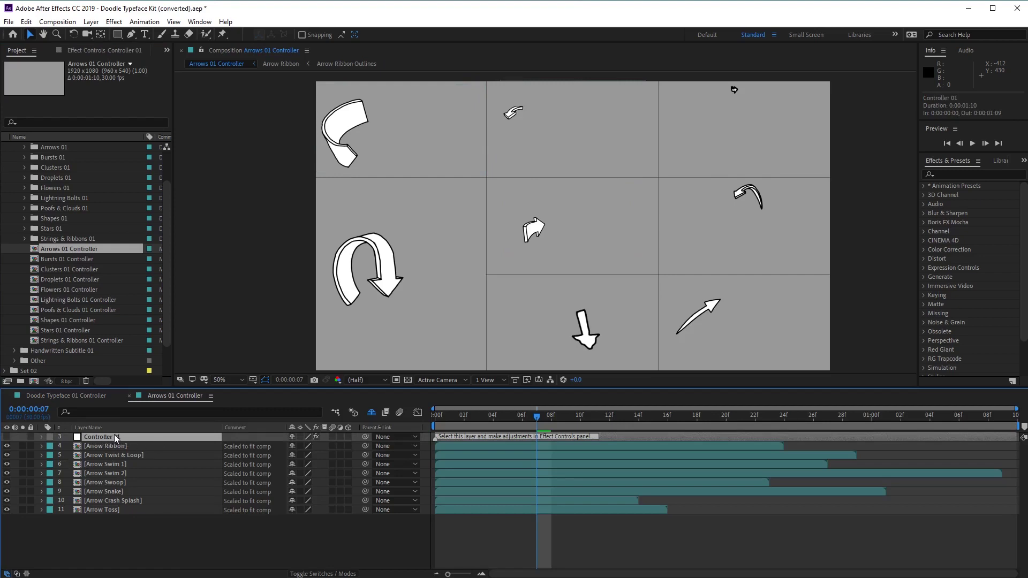
click(94, 50)
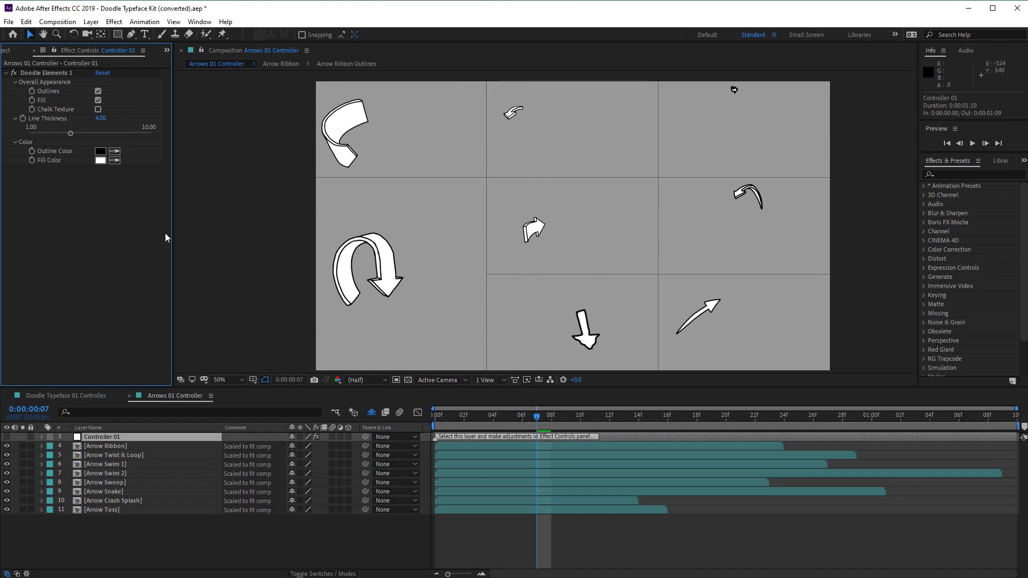
Toggle the arrows' Outlines, Fill and Chalk Texture options, try a Line Thickness of 6.55, and undo the thickness change.
click(99, 92)
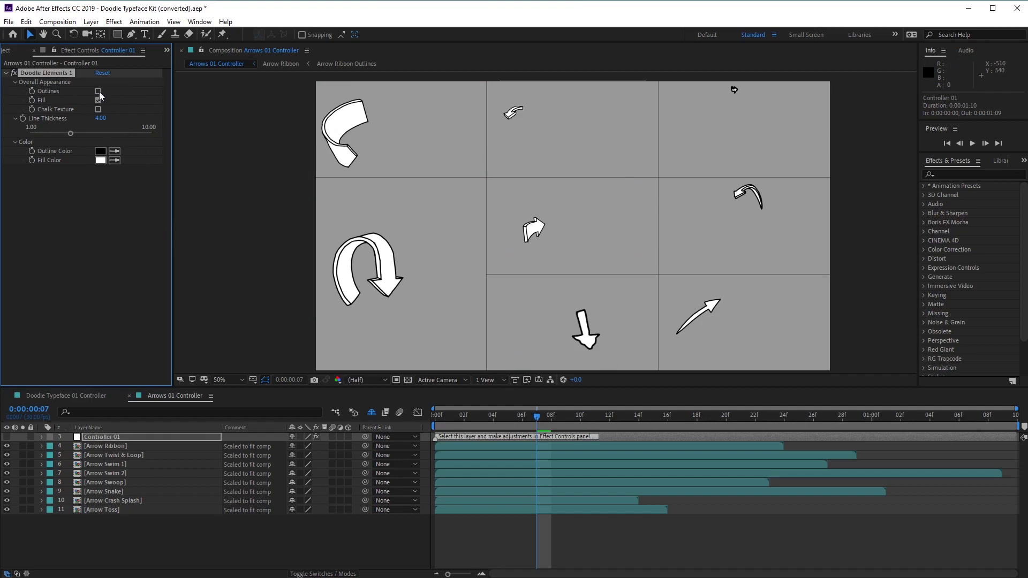
click(99, 91)
click(99, 100)
click(98, 110)
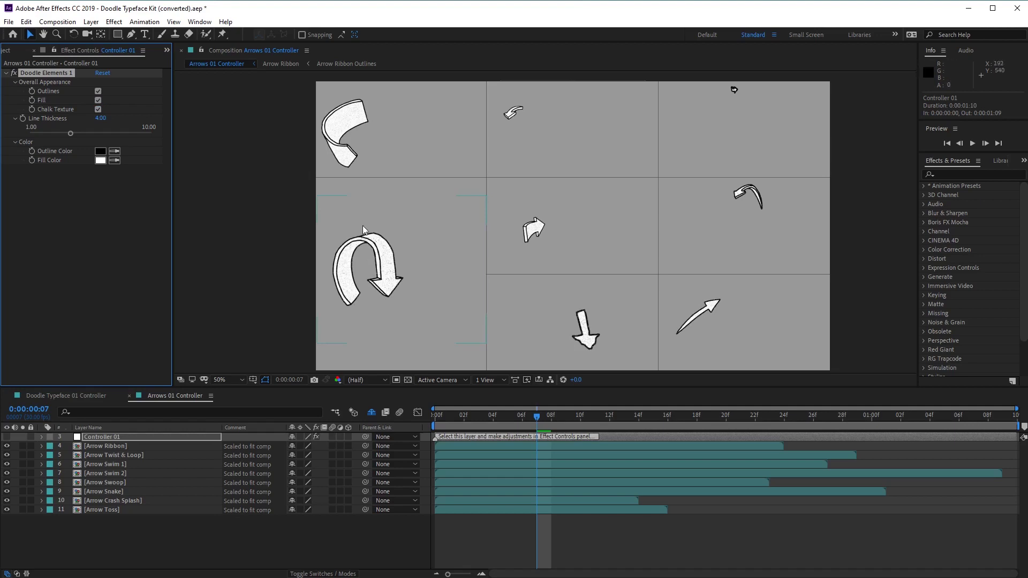
click(98, 110)
drag(73, 132, 105, 134)
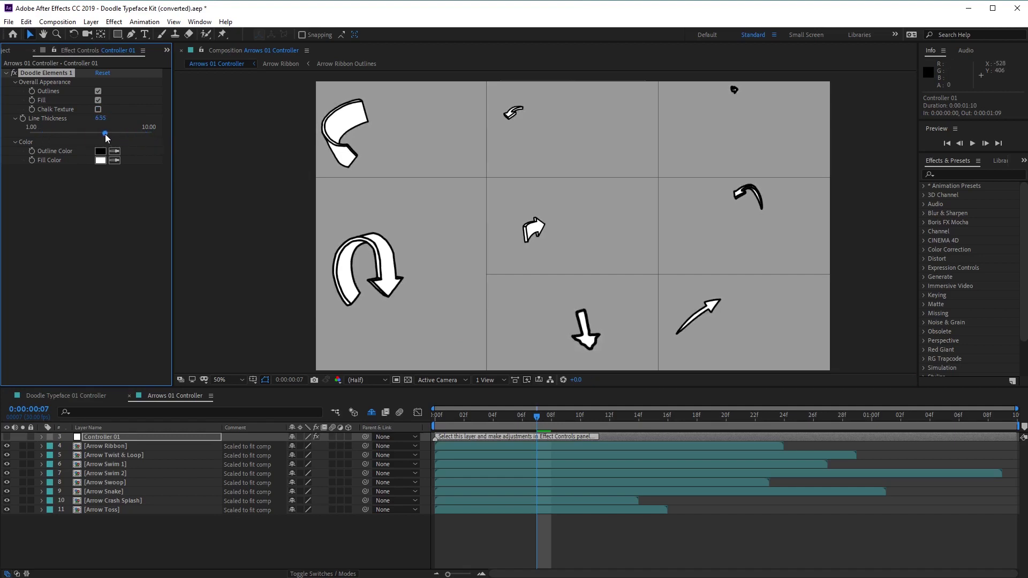
key(ctrl+z)
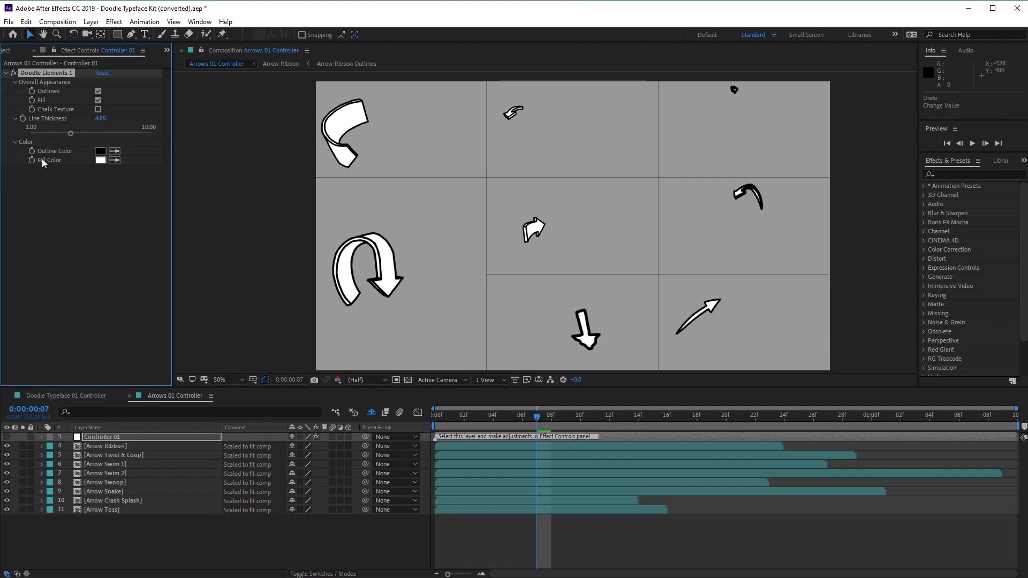
Set the arrows' Outline Color to red EB0000 and their Line Thickness to 9.05.
click(100, 151)
drag(766, 287, 839, 213)
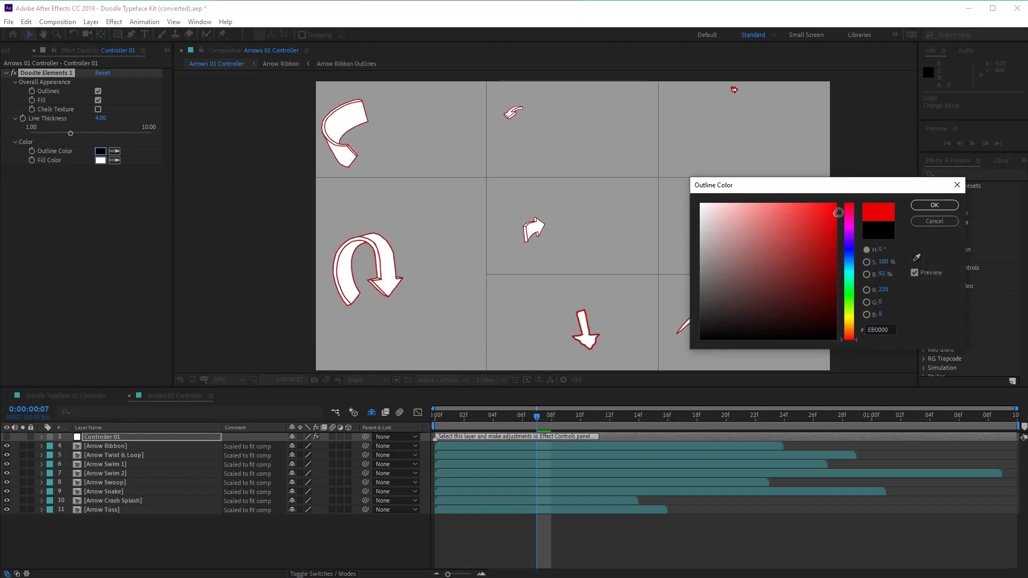
click(934, 205)
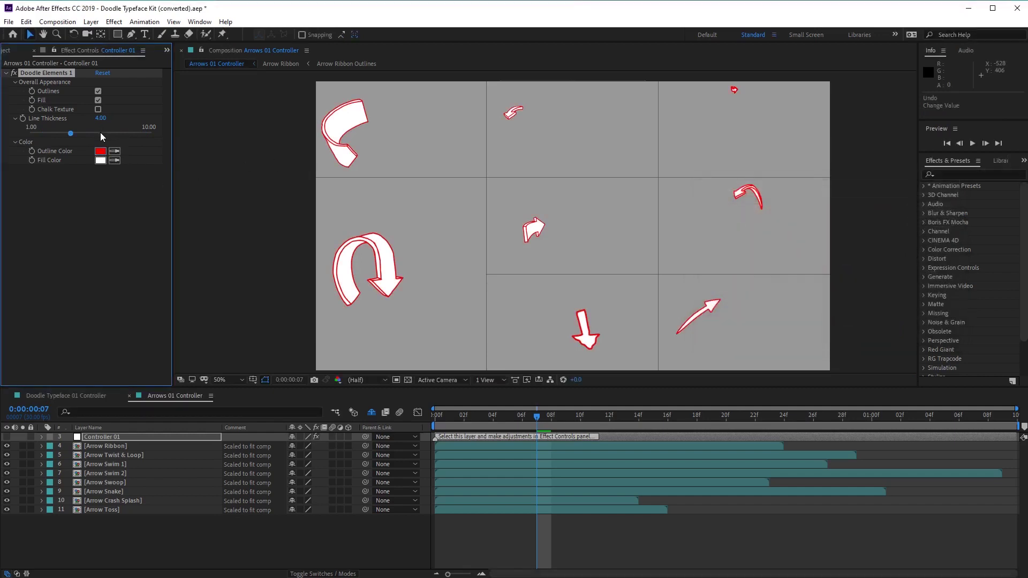
drag(101, 133, 139, 133)
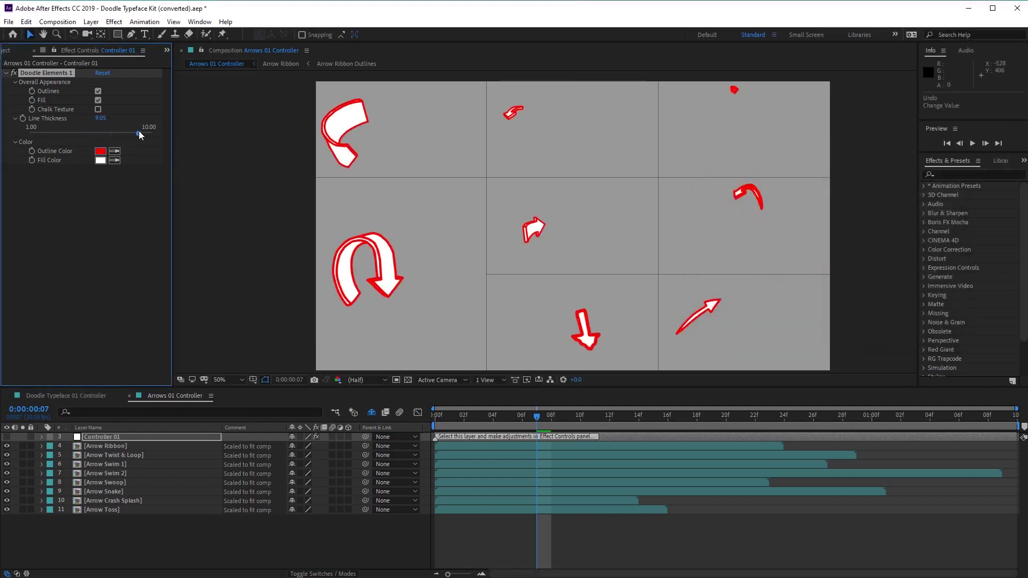
Set the arrows' Fill Color to a saturated blue.
click(100, 160)
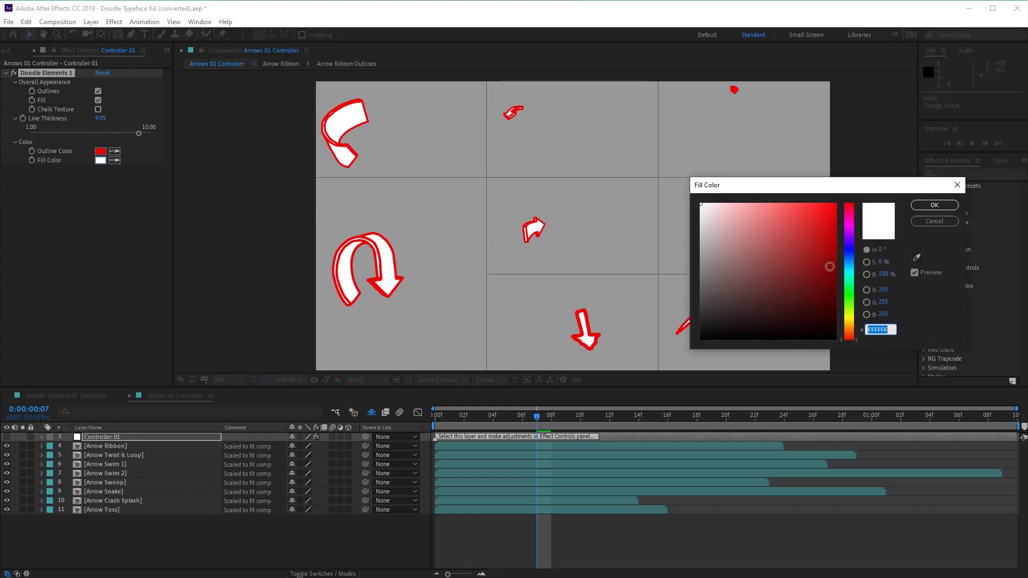
click(850, 251)
click(836, 204)
click(935, 205)
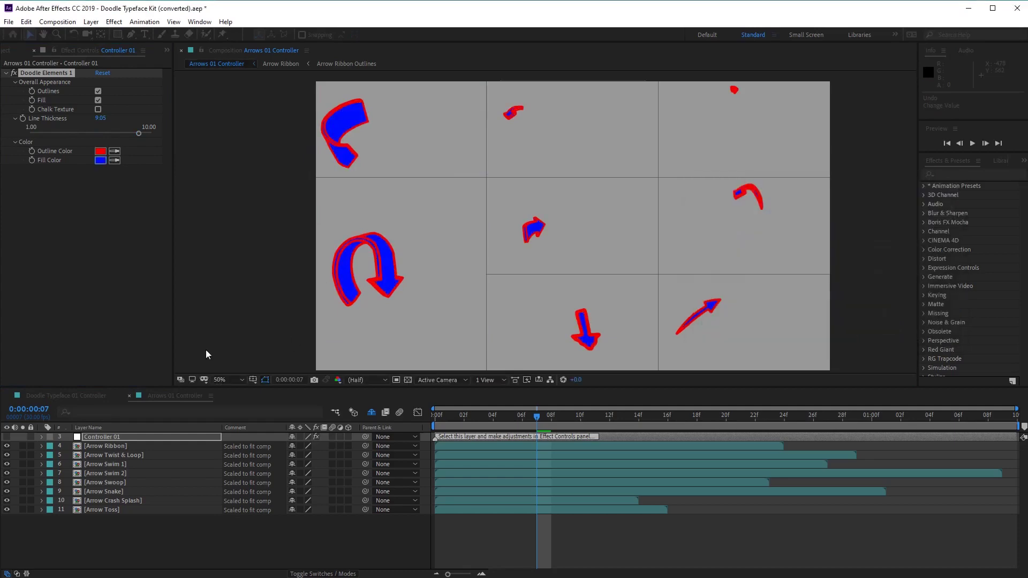
Undo the arrows' fill colour, line thickness and outline colour changes.
key(ctrl+z)
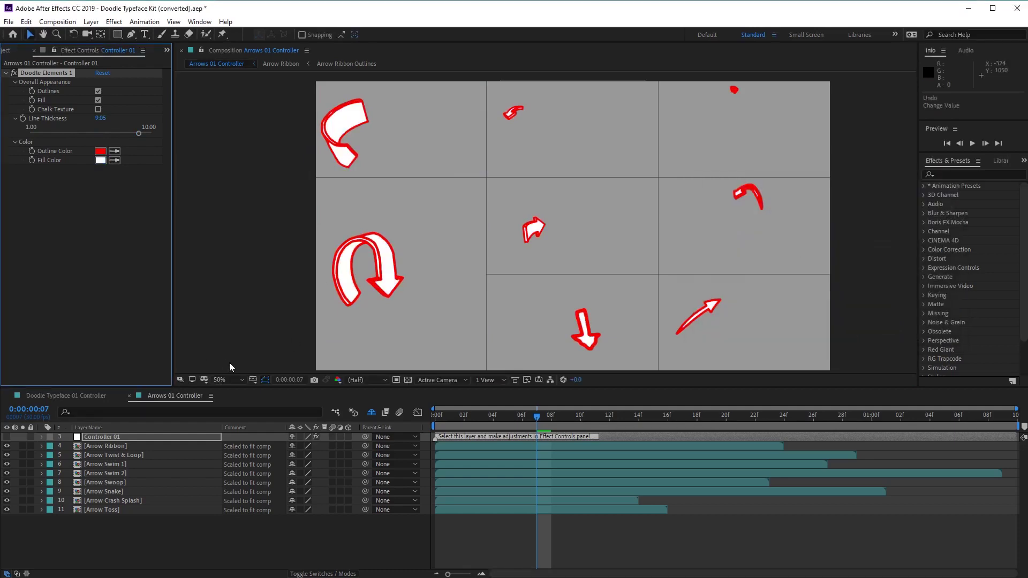
key(ctrl+z)
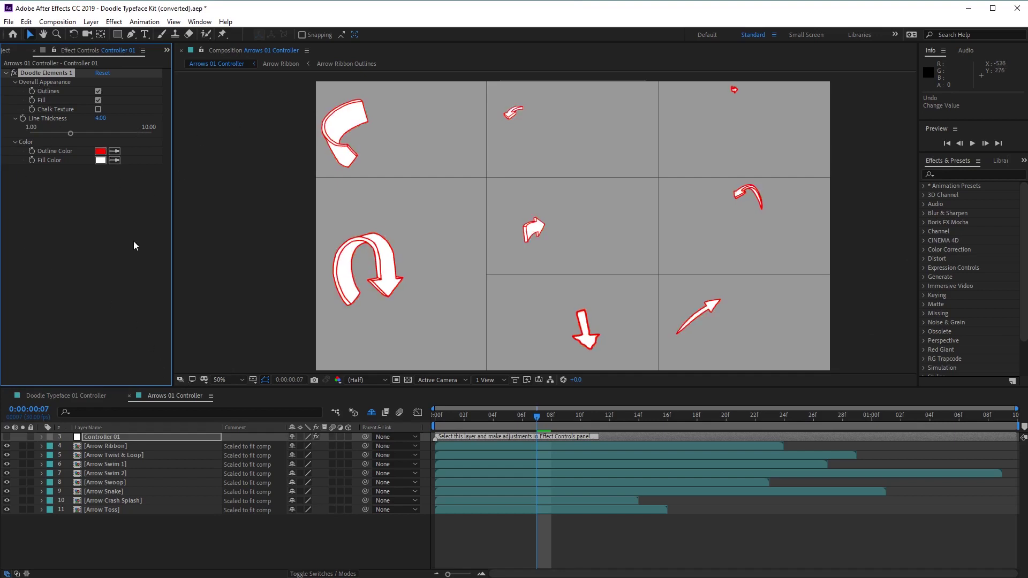
key(ctrl+z)
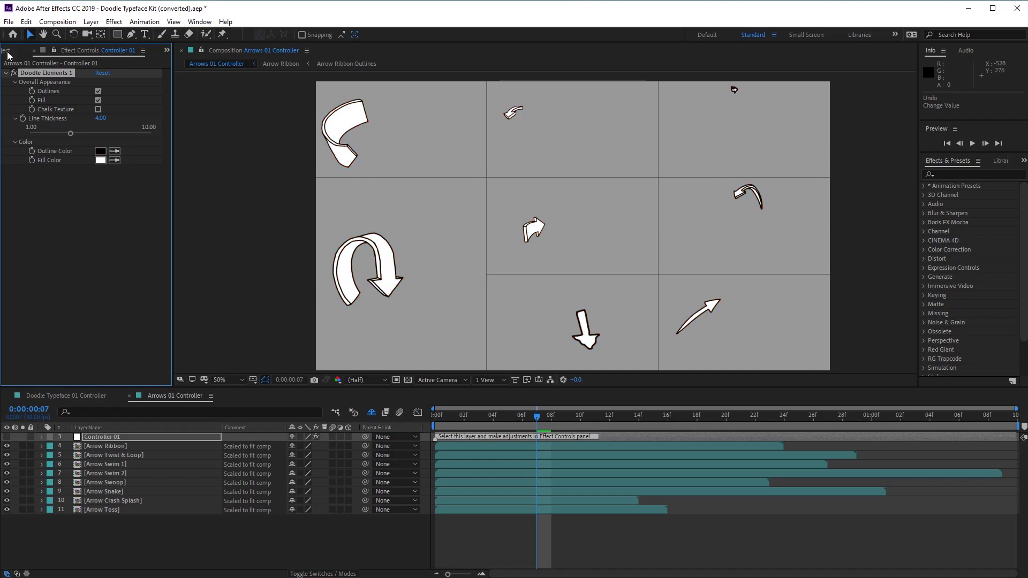
Return to the project items, collapse the Elements 01 folder and expand Handwritten Subtitle 01.
click(8, 50)
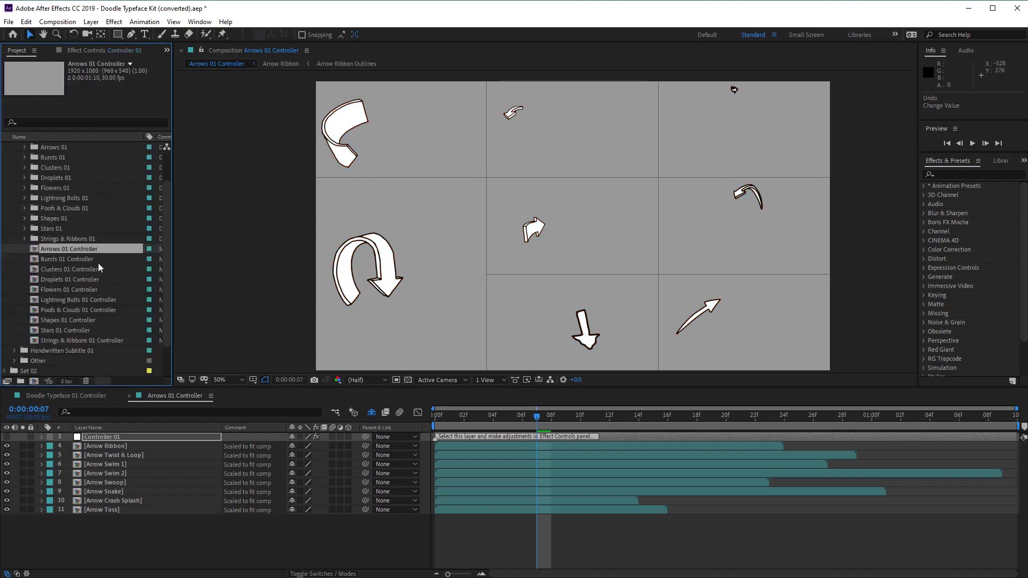
scroll(84, 262, up, 2)
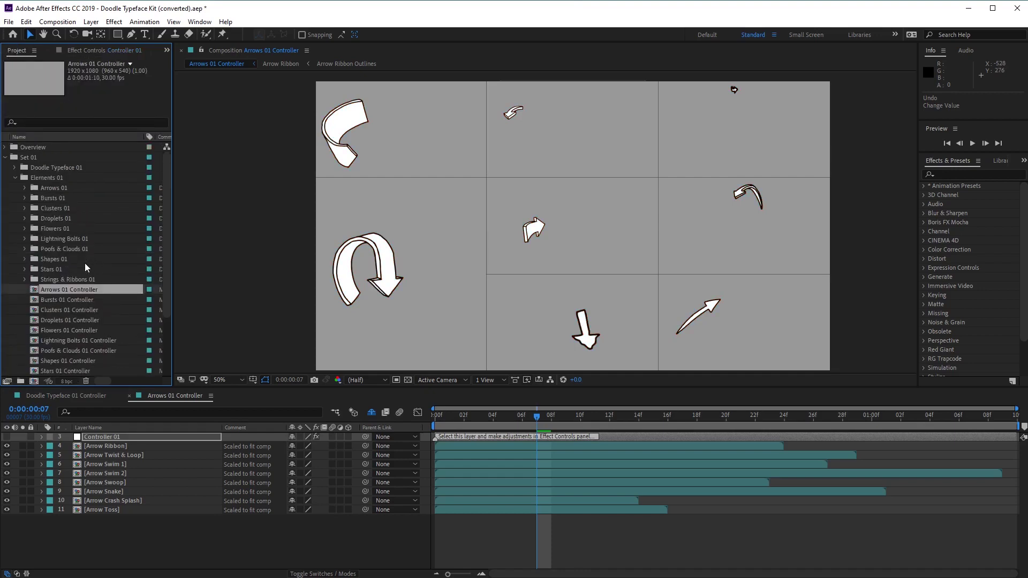
click(15, 177)
click(48, 189)
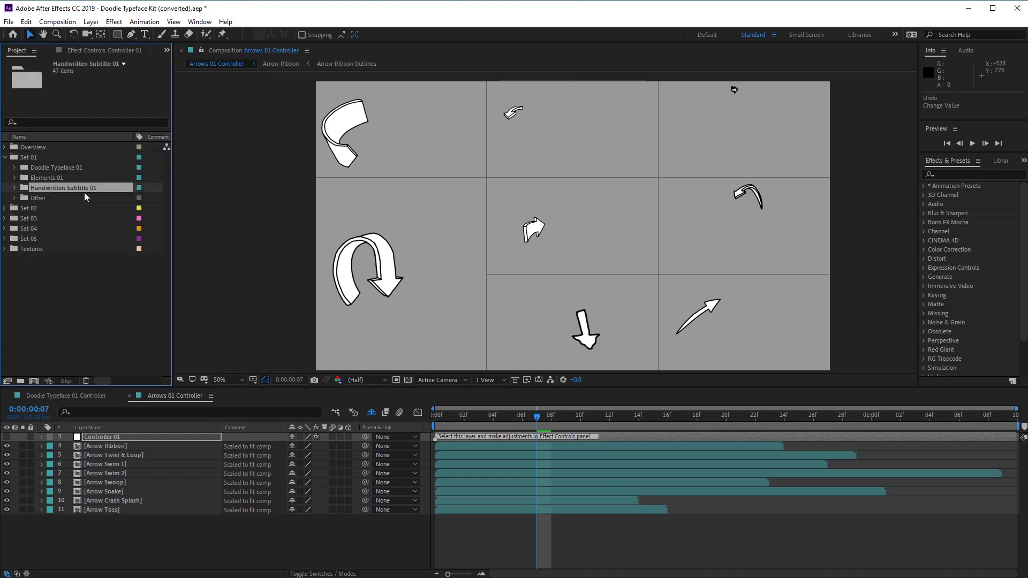
click(15, 188)
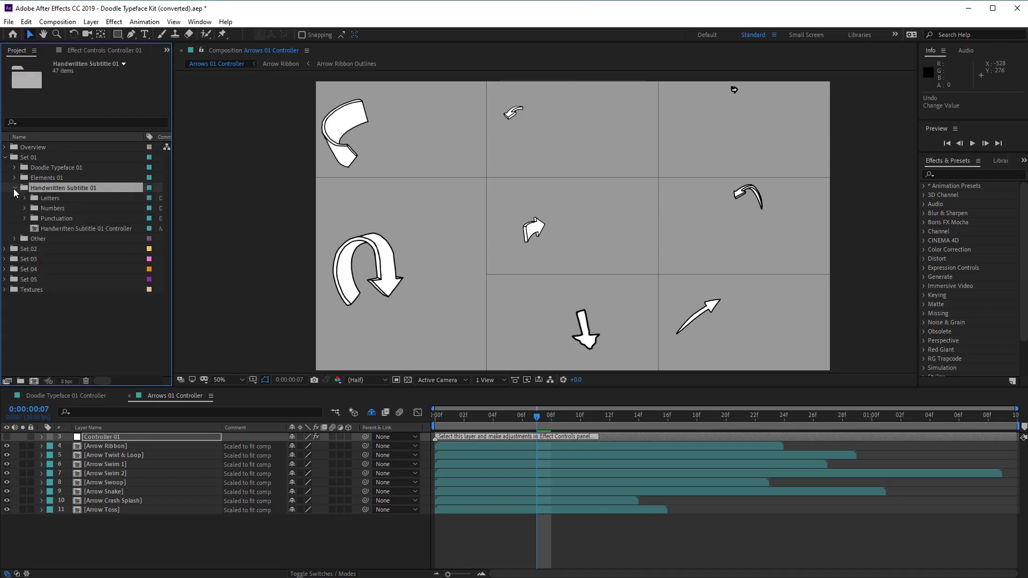
Open the Handwritten Subtitle 01 Controller composition and show the effect settings of its Controller 01 layer.
click(55, 229)
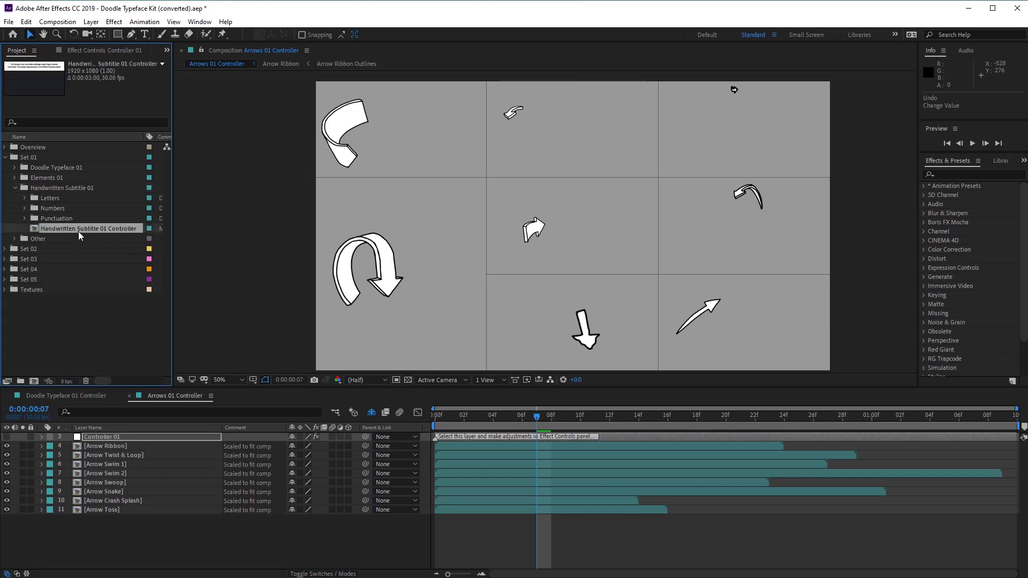
double_click(84, 229)
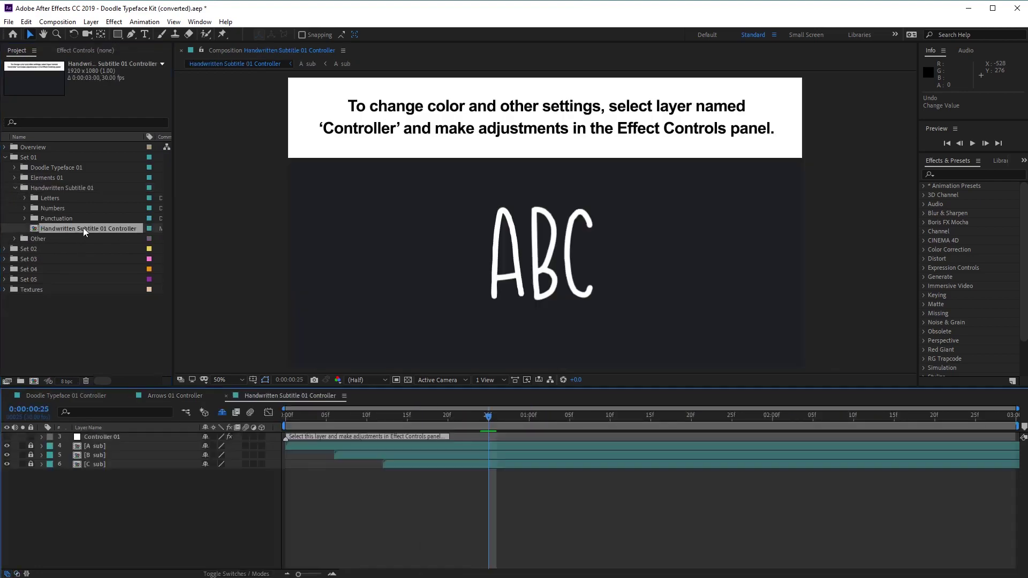
click(75, 50)
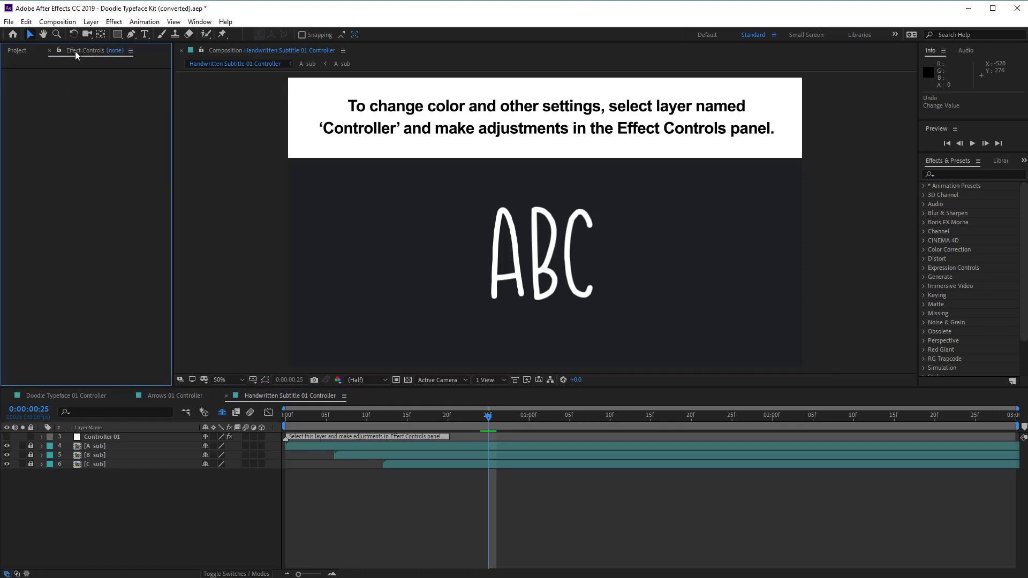
click(99, 439)
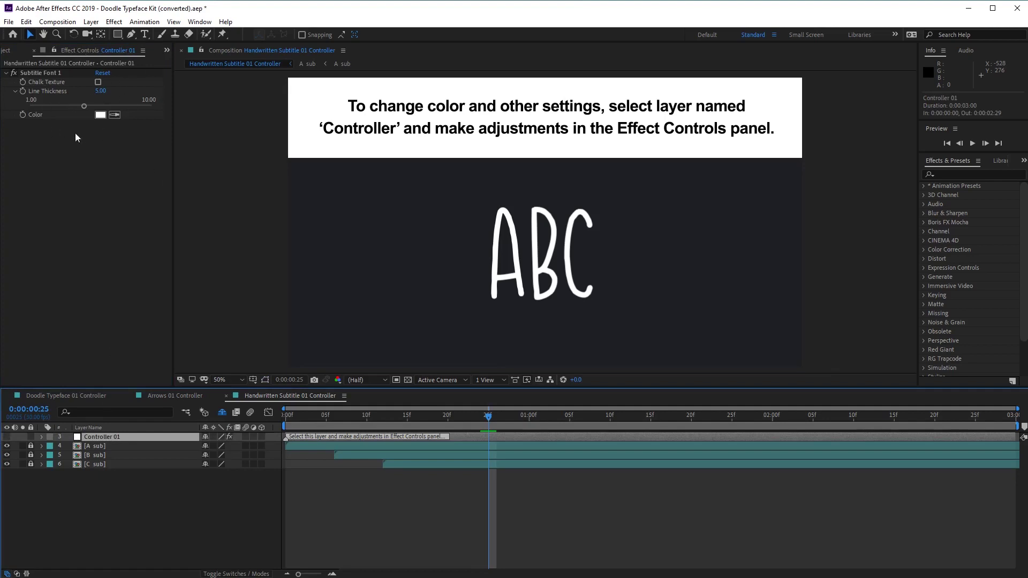
click(111, 96)
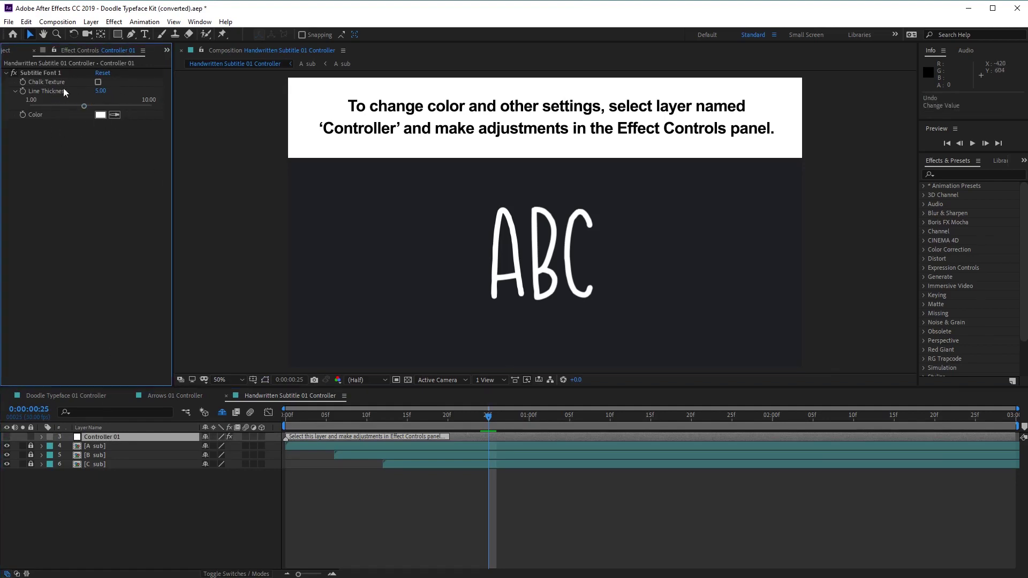
Toggle the subtitle font's Chalk Texture, try a Line Thickness of 9.25, and undo the thickness change.
click(98, 83)
click(98, 82)
drag(84, 106, 142, 106)
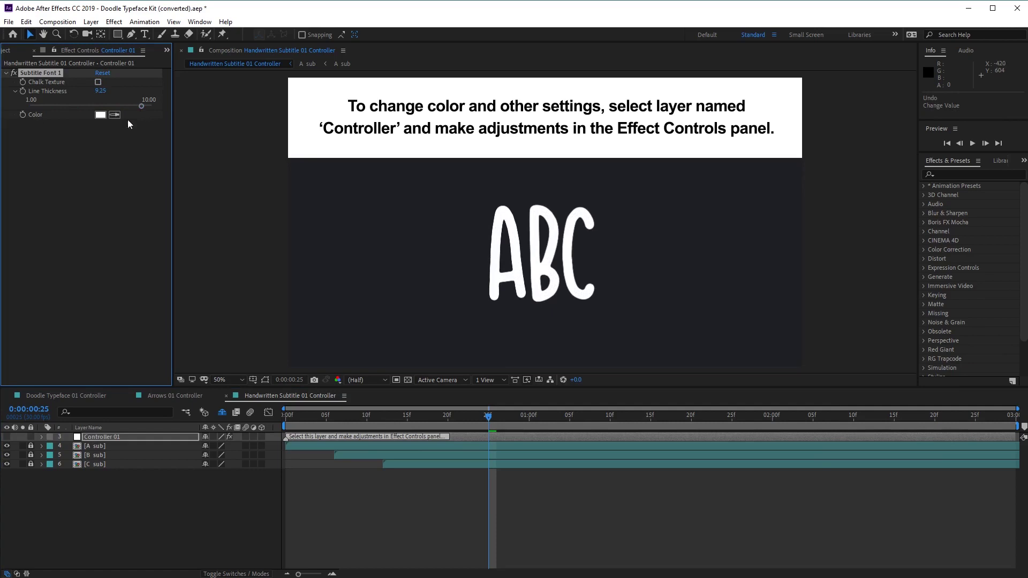
key(ctrl+z)
key(ctrl+z)
Try a red Color for the subtitle letters and undo it.
click(101, 114)
click(795, 261)
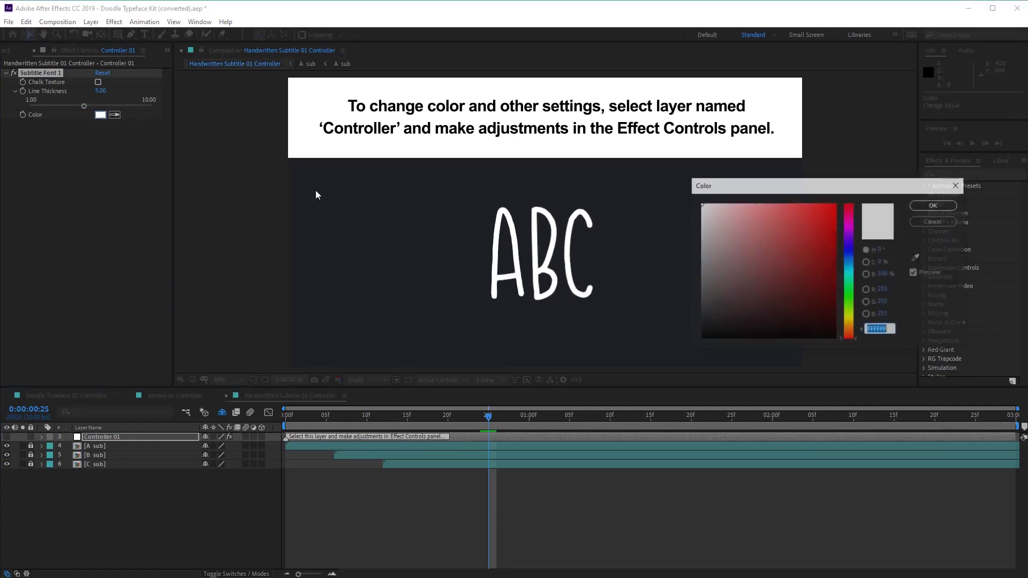
click(924, 207)
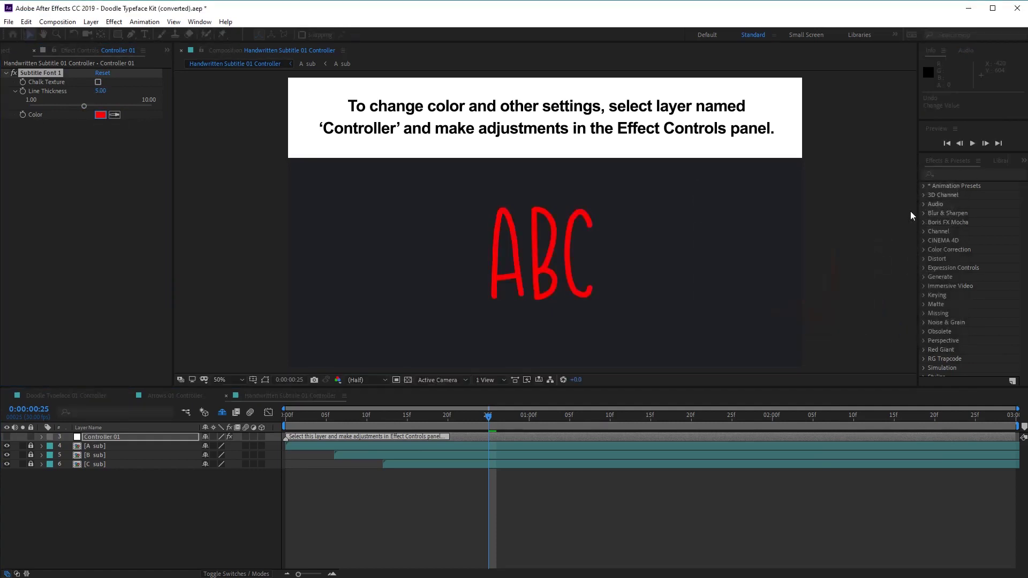
key(ctrl+z)
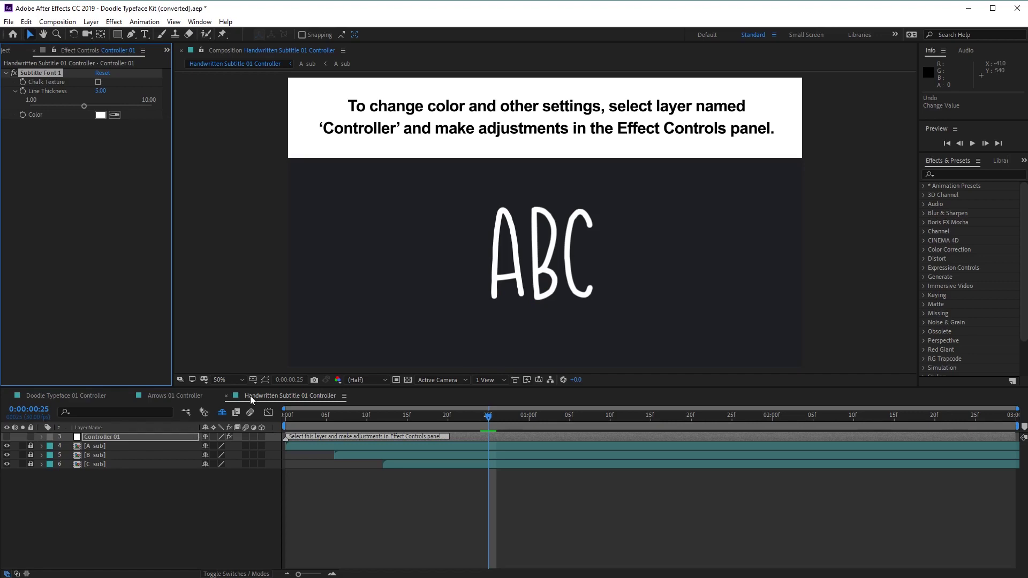
Close the Handwritten Subtitle 01 Controller and Arrows 01 Controller compositions.
click(226, 396)
click(130, 396)
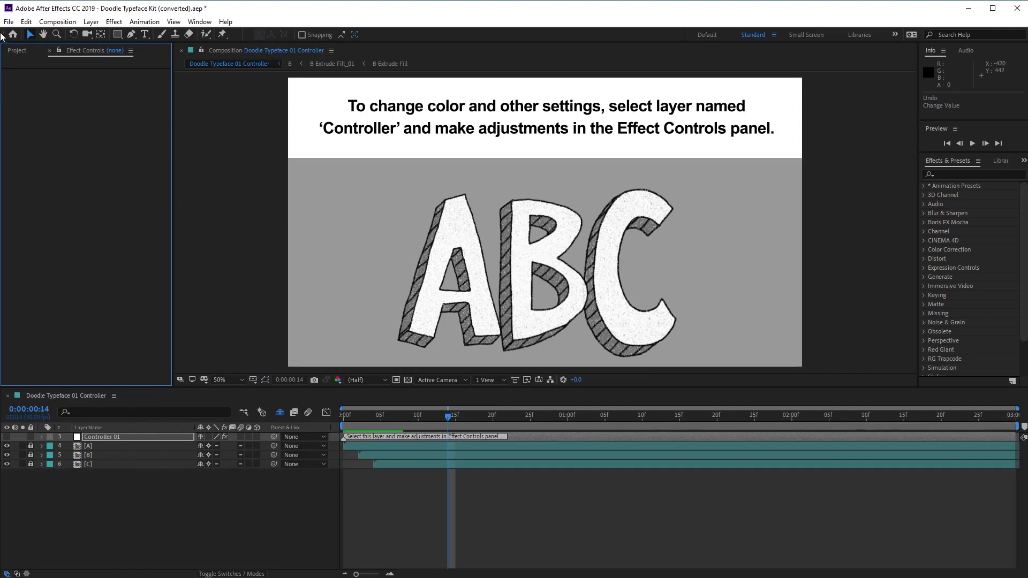
Create a 1920 x 1080, 25 fps composition named Examples with a duration of 50 seconds.
click(57, 22)
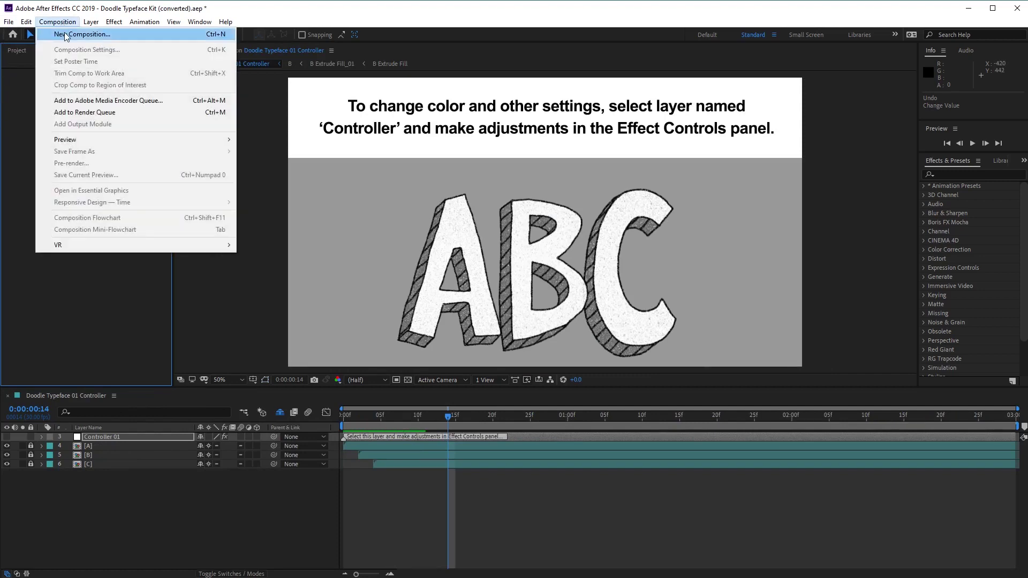
click(65, 34)
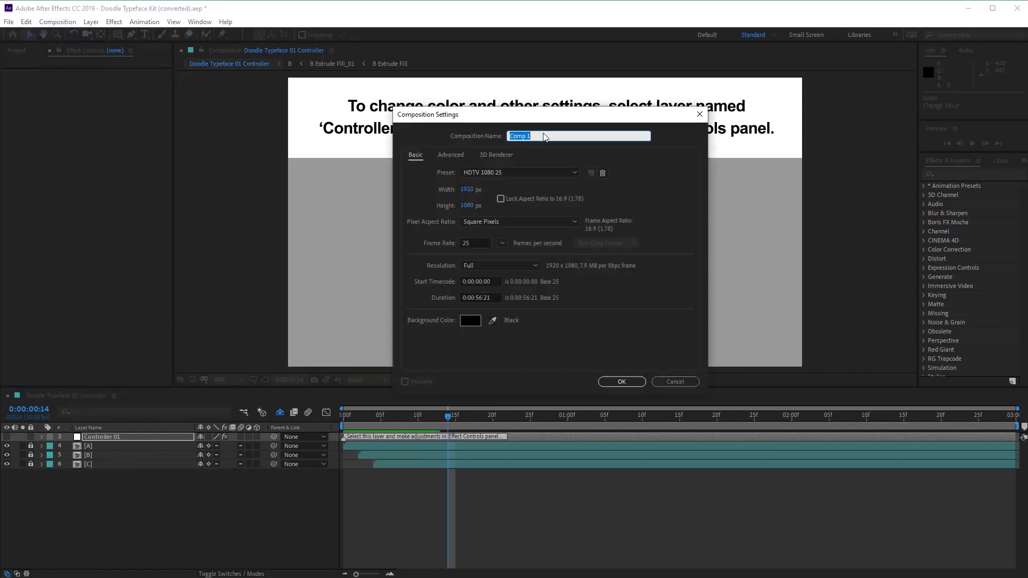
text(Examples)
click(480, 296)
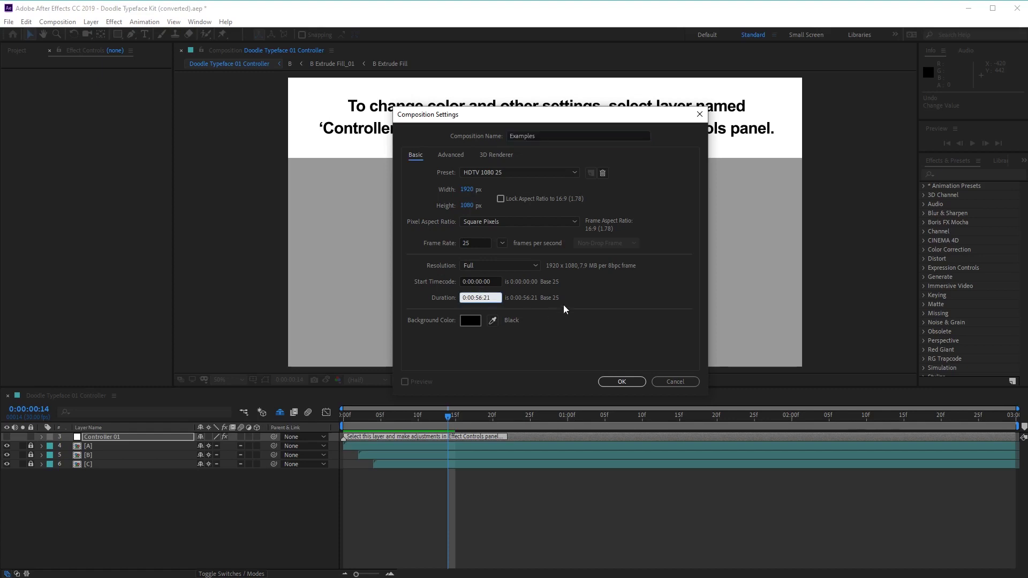
key(BackSpace)
key(BackSpace)
text(1)
key(BackSpace)
text(50)
drag(491, 298, 485, 299)
text(00)
click(612, 383)
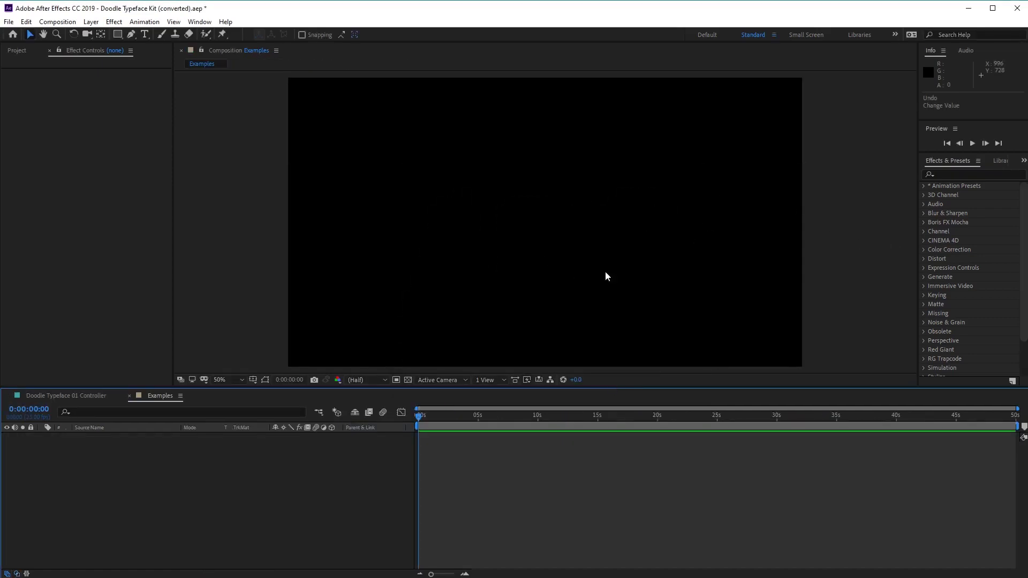
Add Chalkboard.jpg from the Textures folder to the Examples composition as the background layer.
click(9, 50)
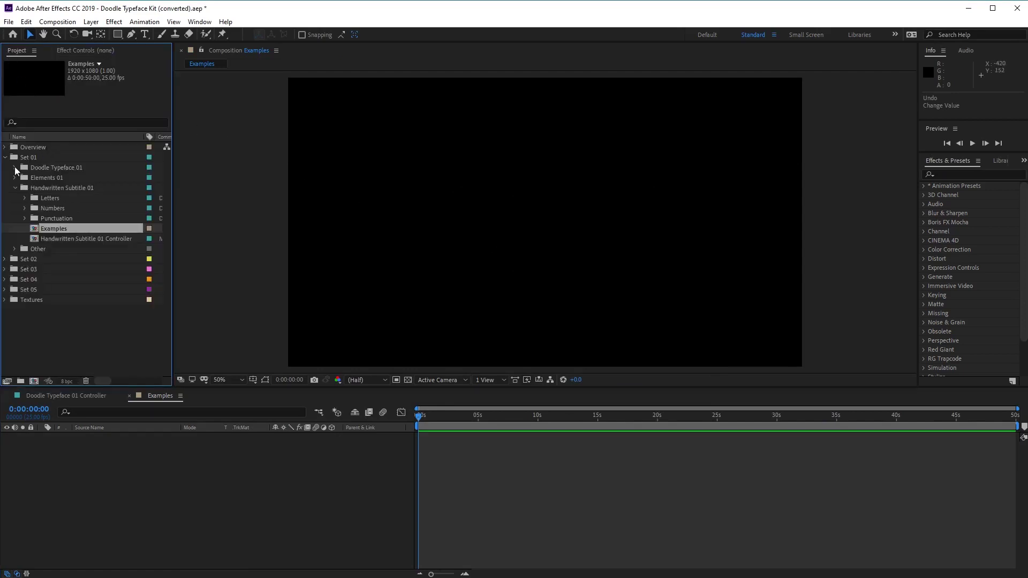
click(15, 189)
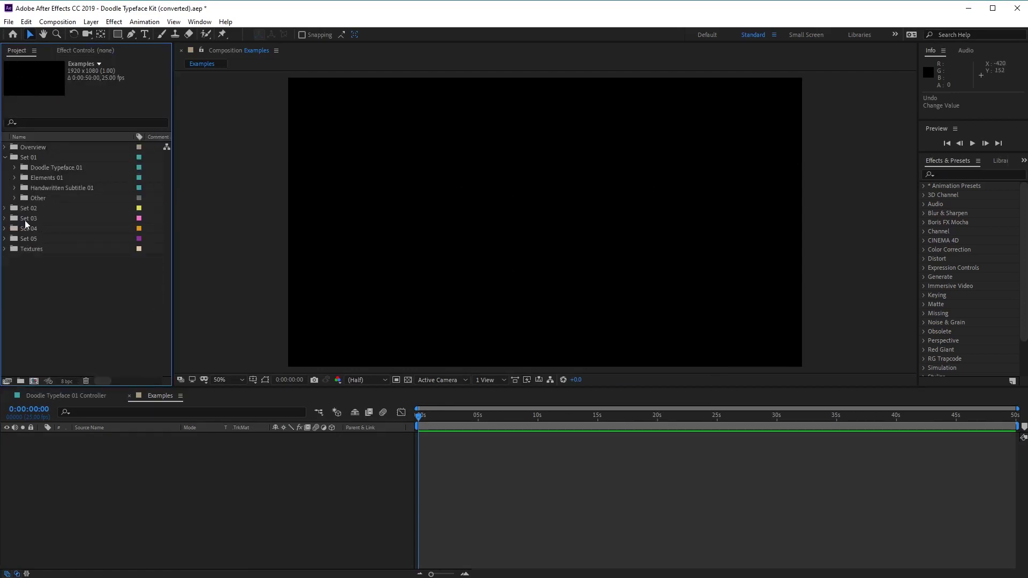
click(30, 250)
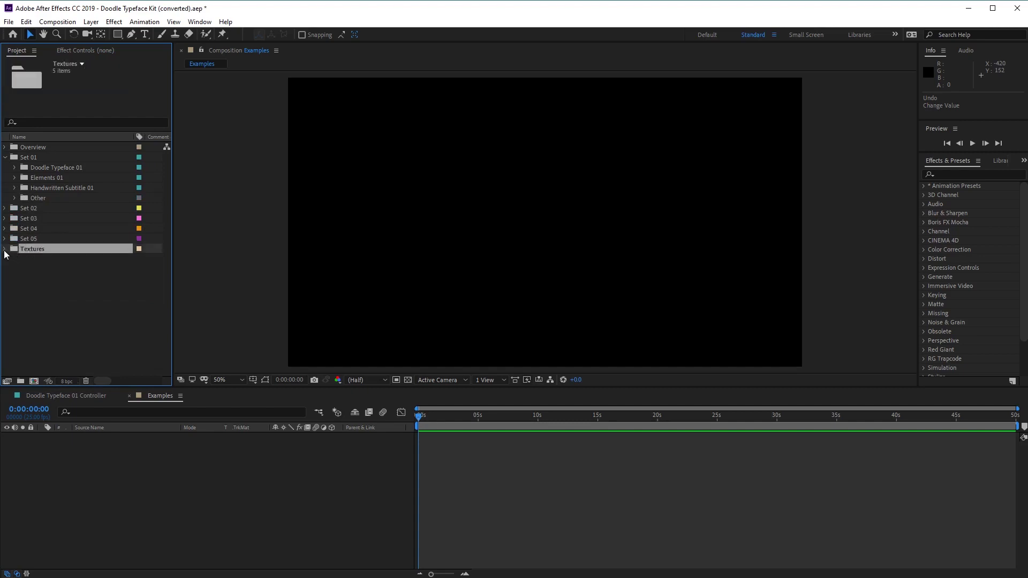
click(5, 250)
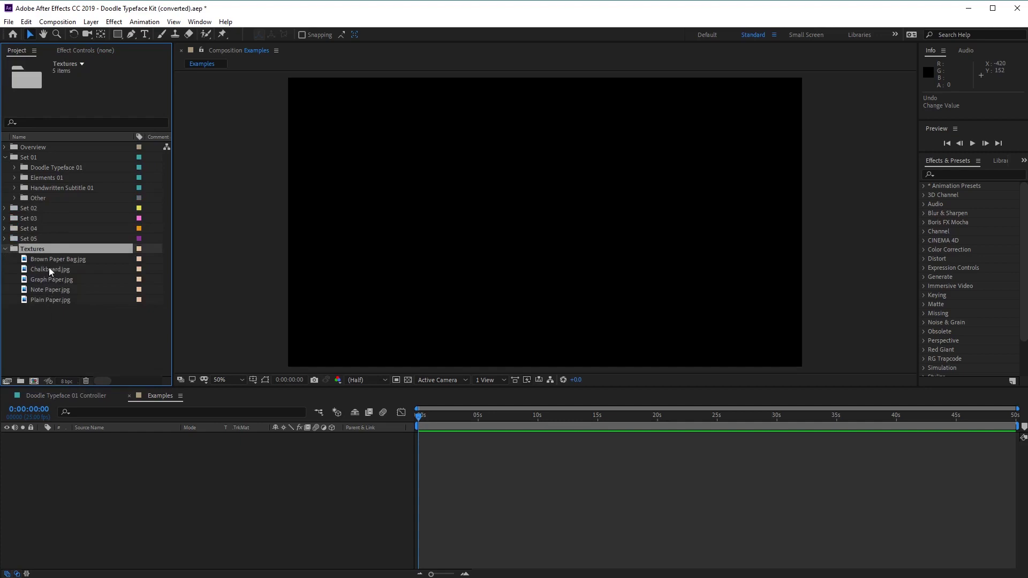
click(55, 261)
click(77, 270)
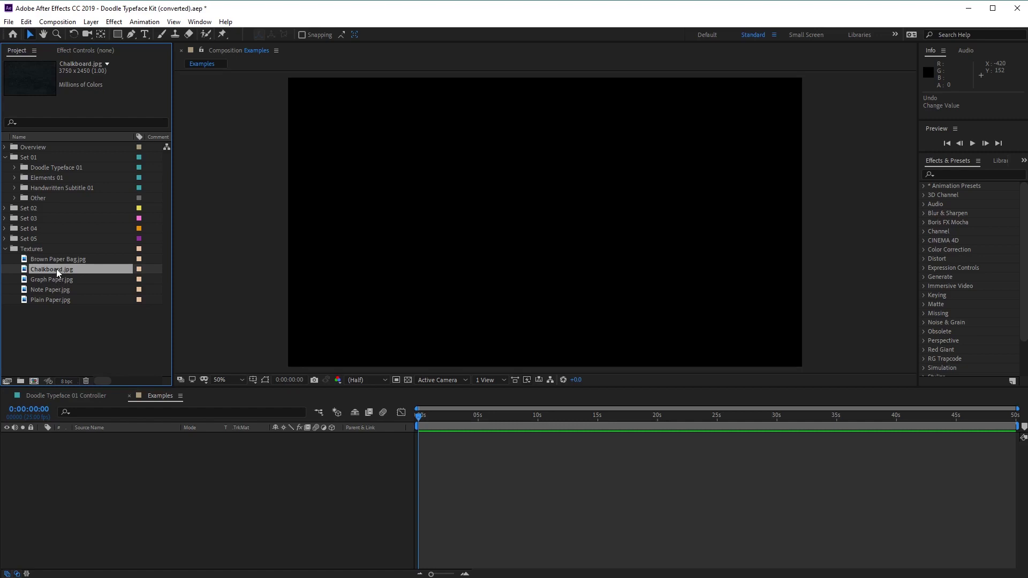
drag(56, 271, 126, 495)
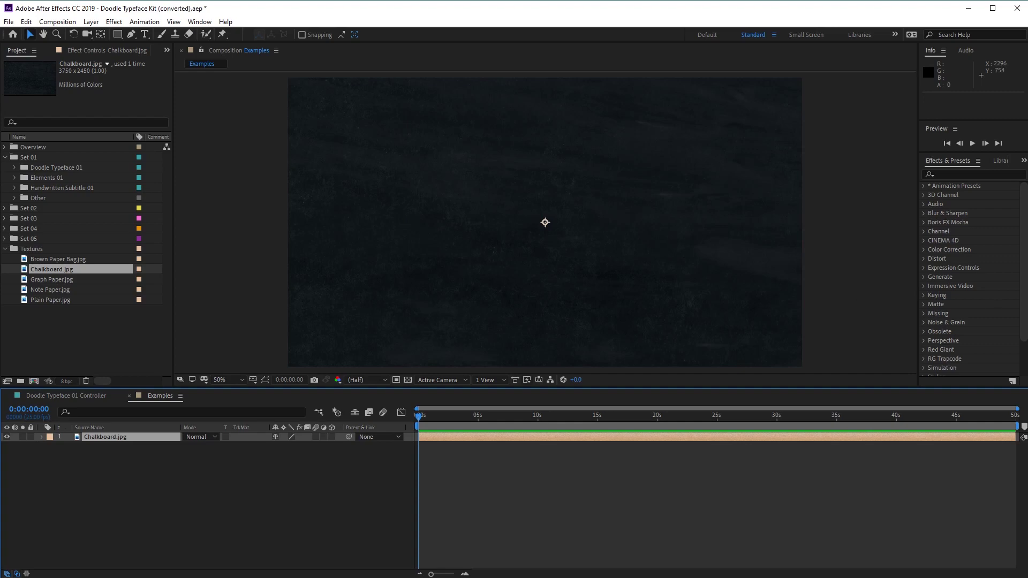
Expand the Letters folder of Doodle Typeface 01 in the project, undoing any accidental folder move.
click(59, 168)
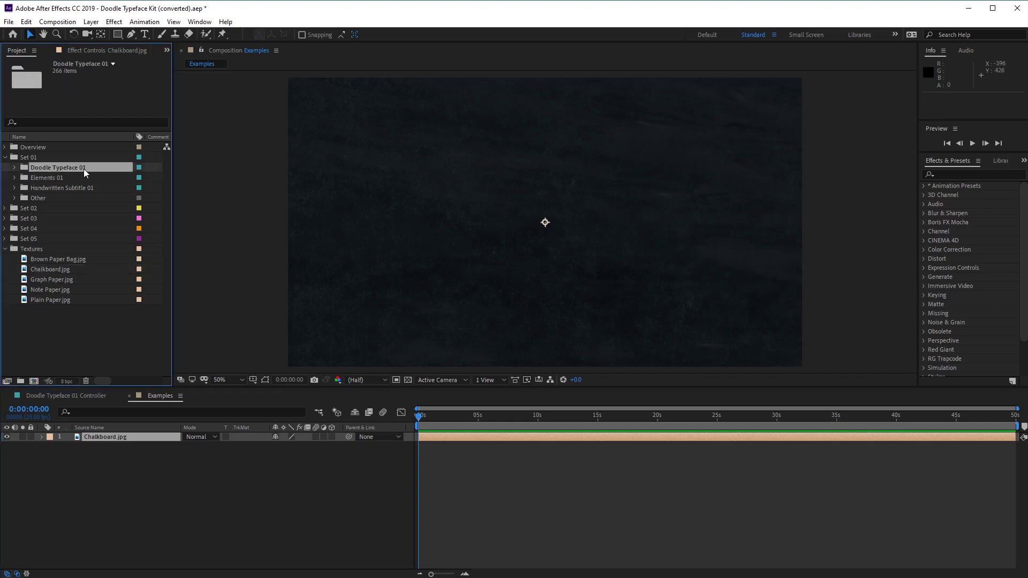
click(14, 168)
click(47, 177)
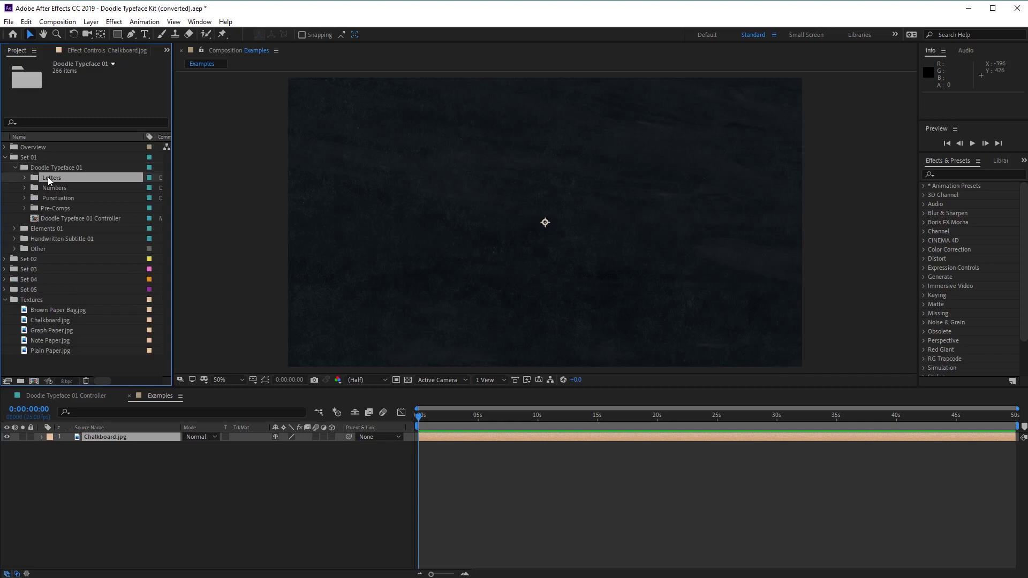
drag(52, 178, 25, 178)
key(ctrl+z)
click(25, 177)
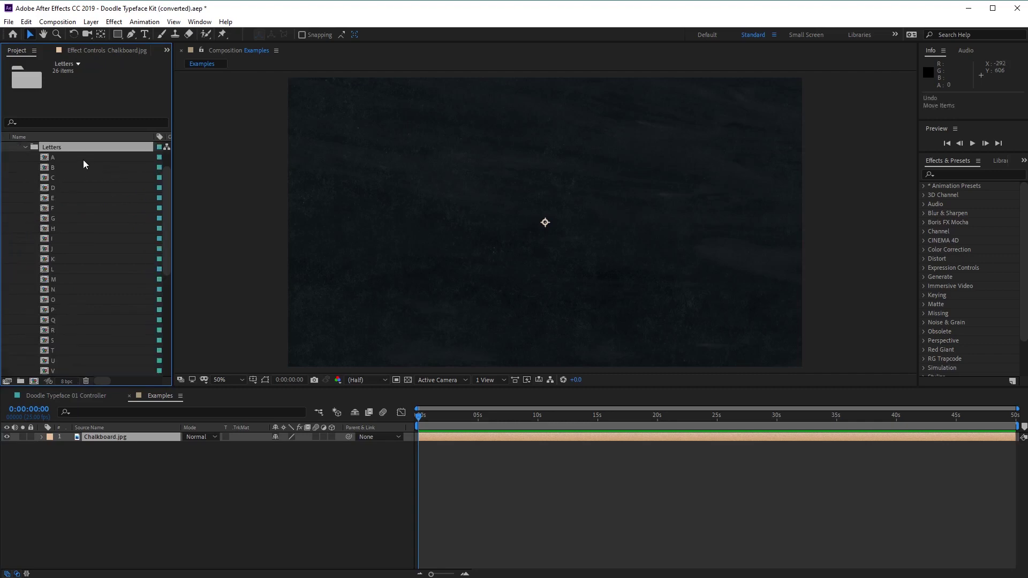
Place the letters A and B side by side over the chalkboard and preview them at 0:00:00:17.
click(83, 159)
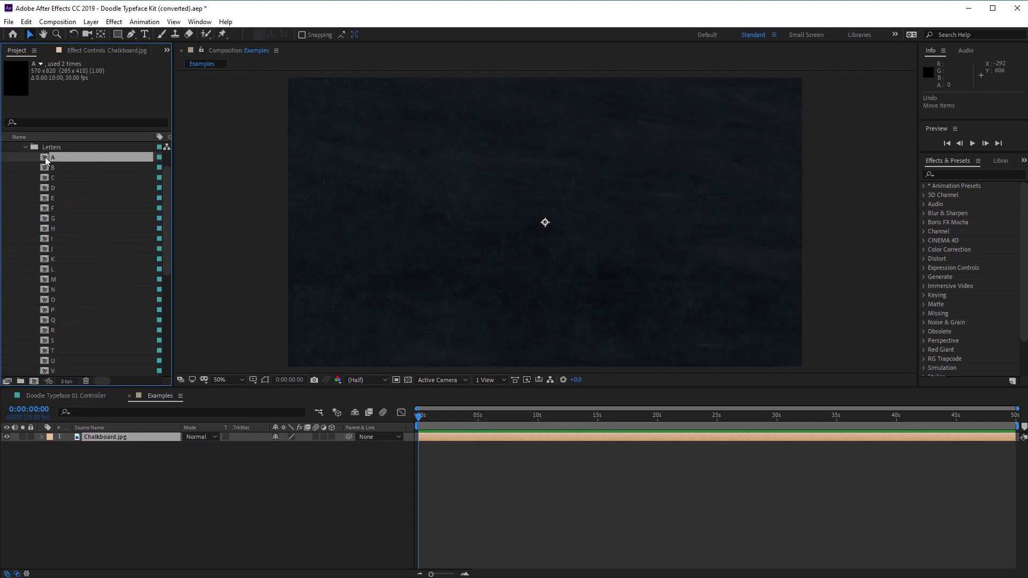
drag(45, 156, 459, 186)
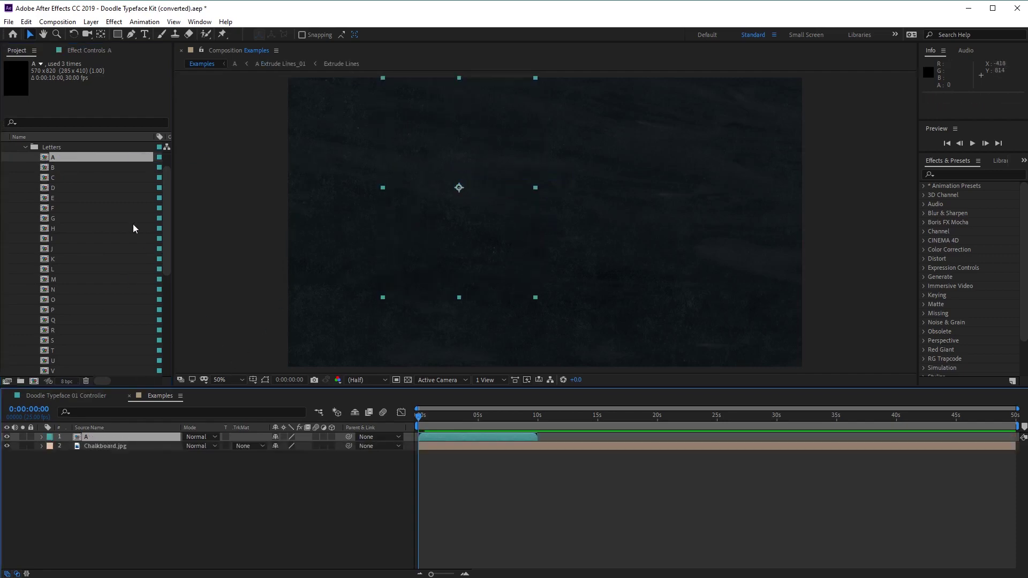
drag(53, 167, 645, 205)
click(91, 455)
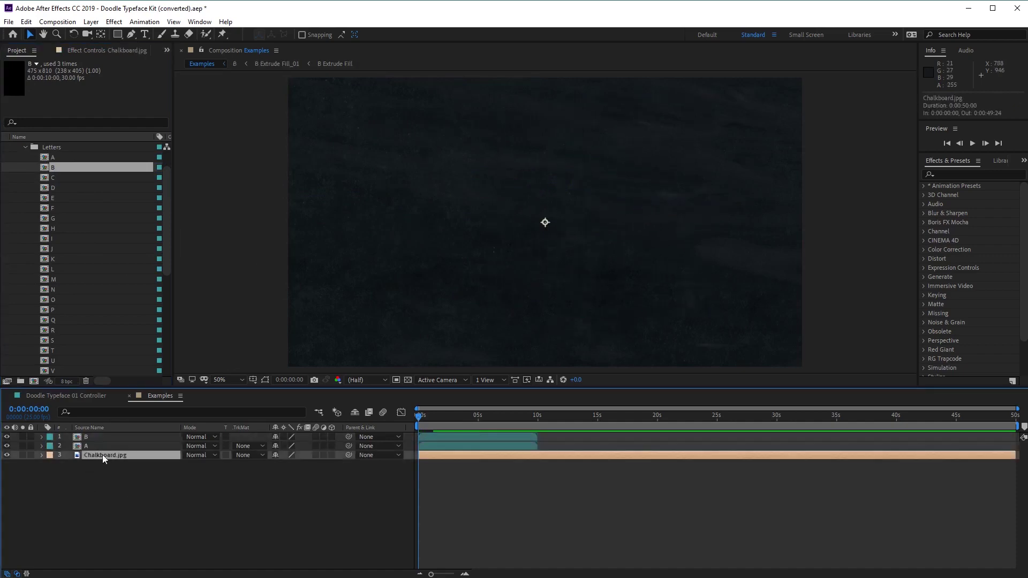
click(426, 416)
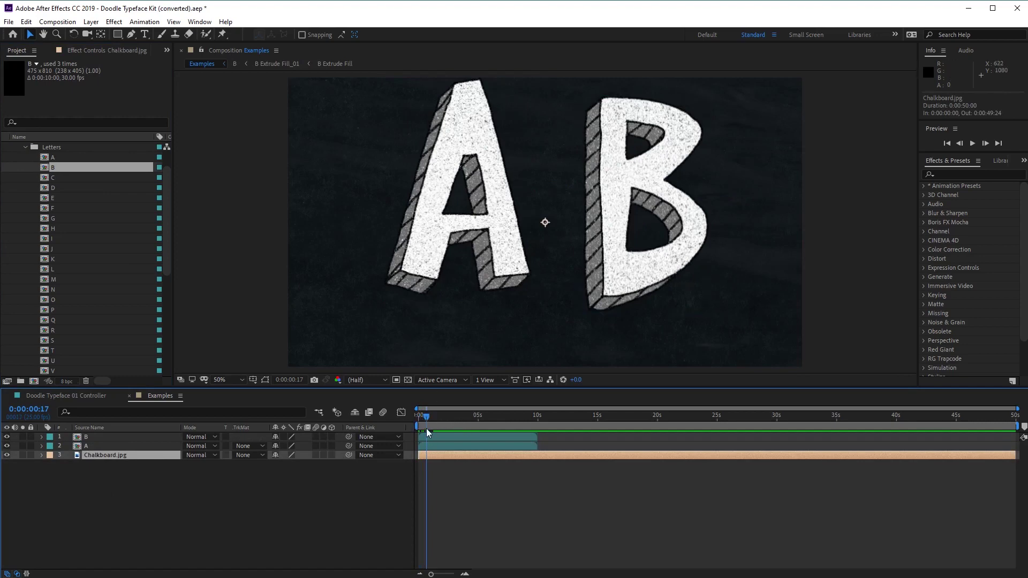
click(454, 237)
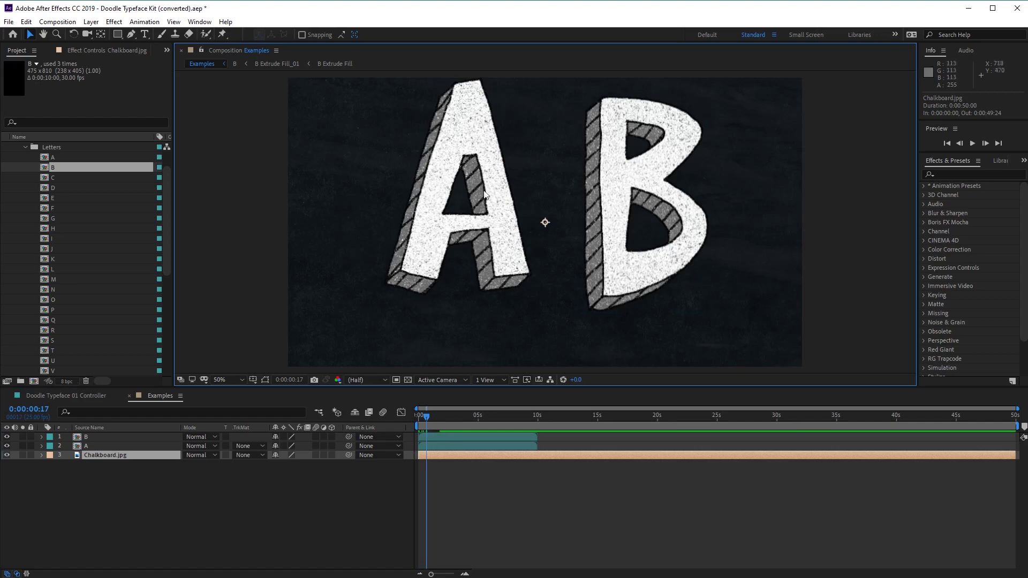
Open the Doodle Typeface 01 Controller composition and show the effect settings of its Controller 01 layer.
click(24, 146)
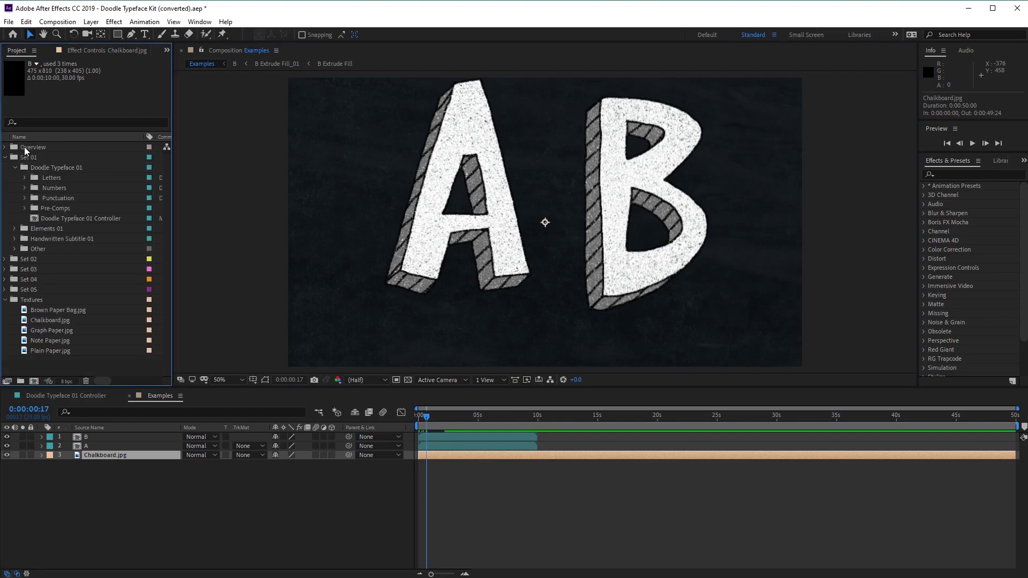
click(98, 218)
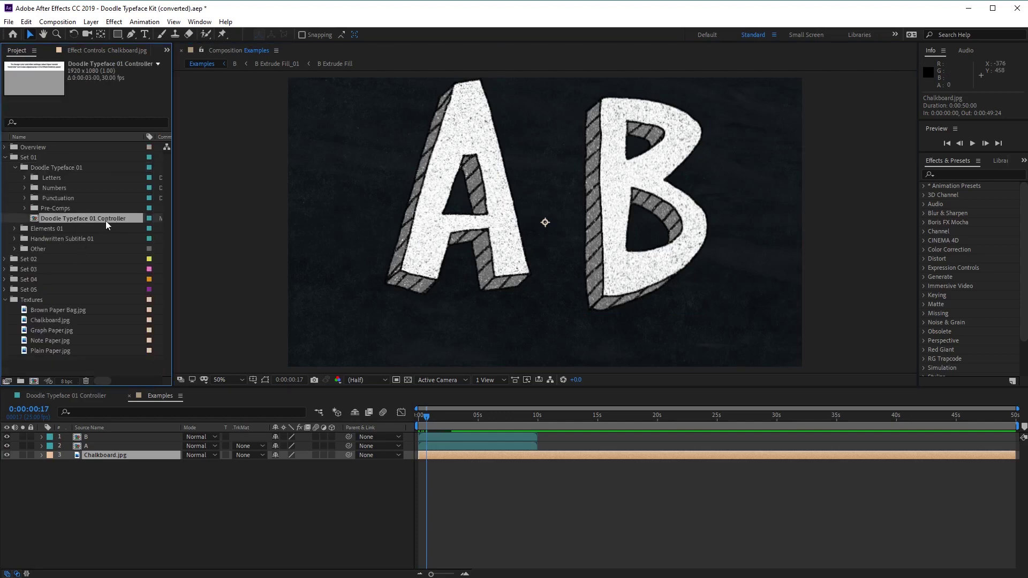
double_click(107, 220)
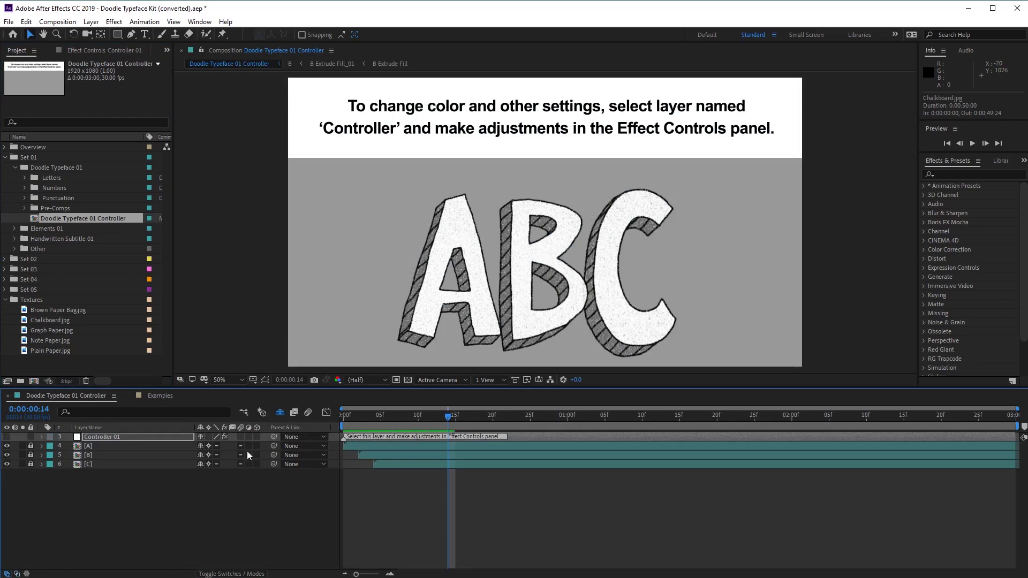
click(133, 437)
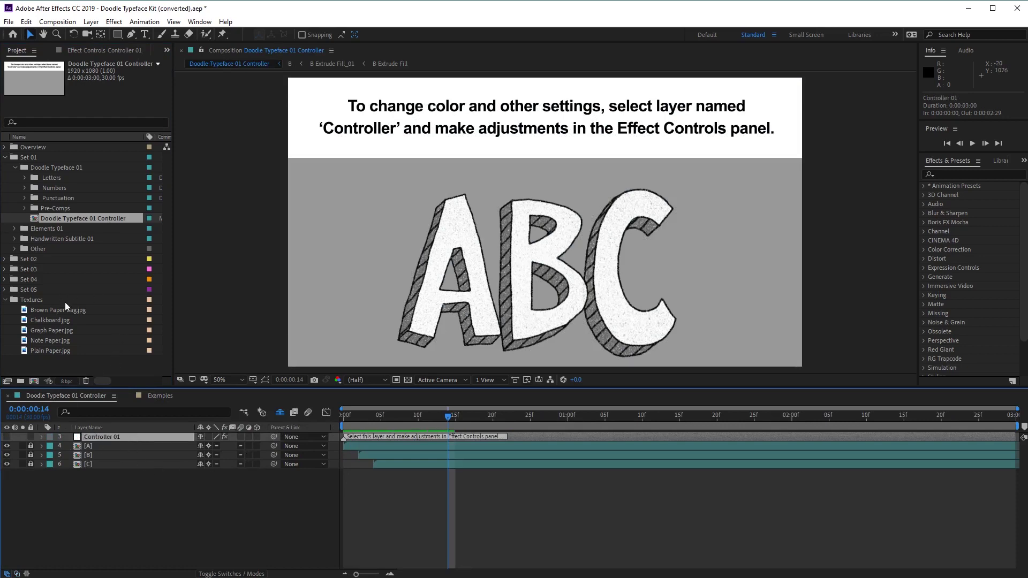
click(104, 53)
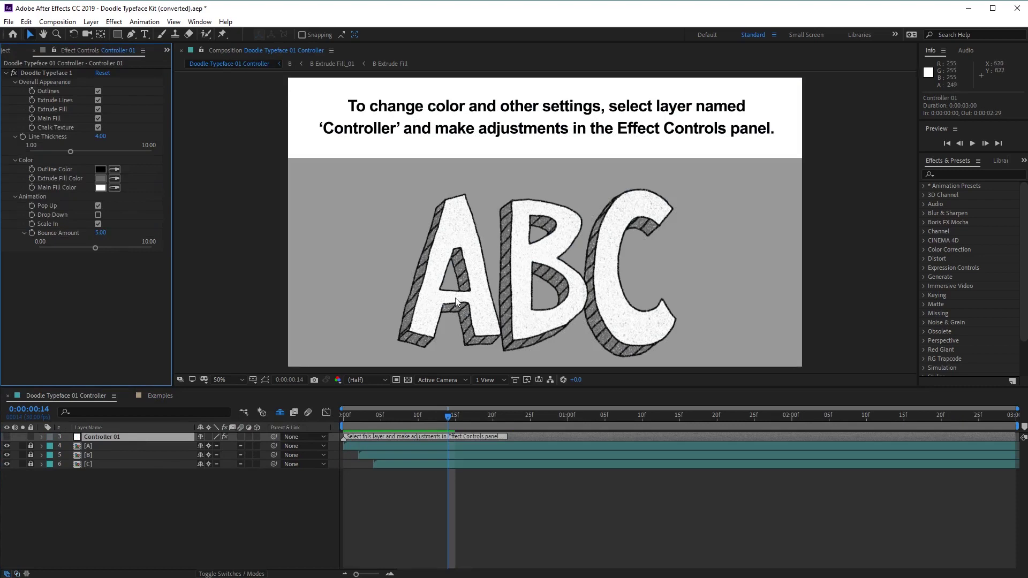
Turn off the letters' Main Fill and set their Line Thickness to 8.69.
click(99, 118)
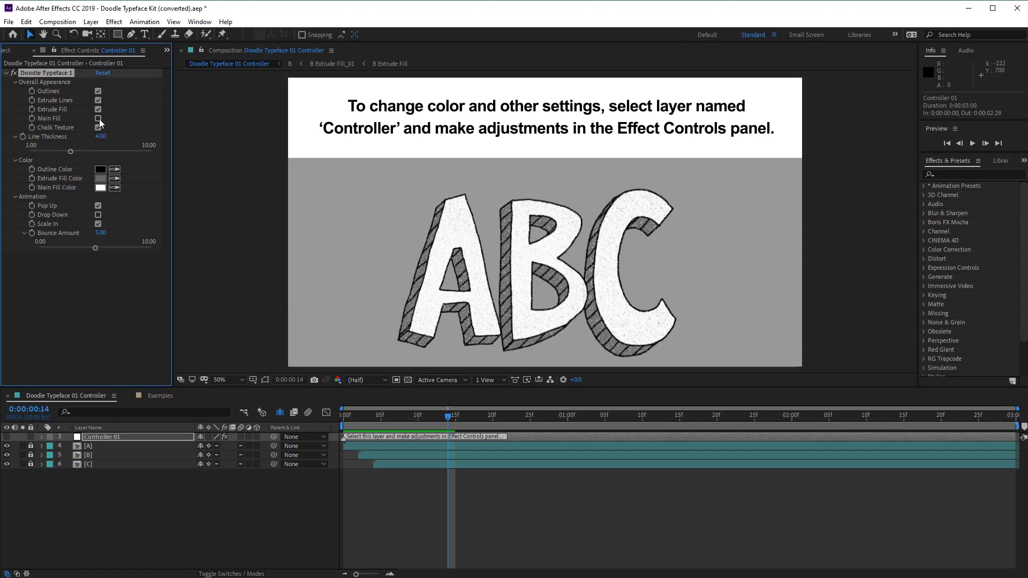
drag(74, 152, 134, 158)
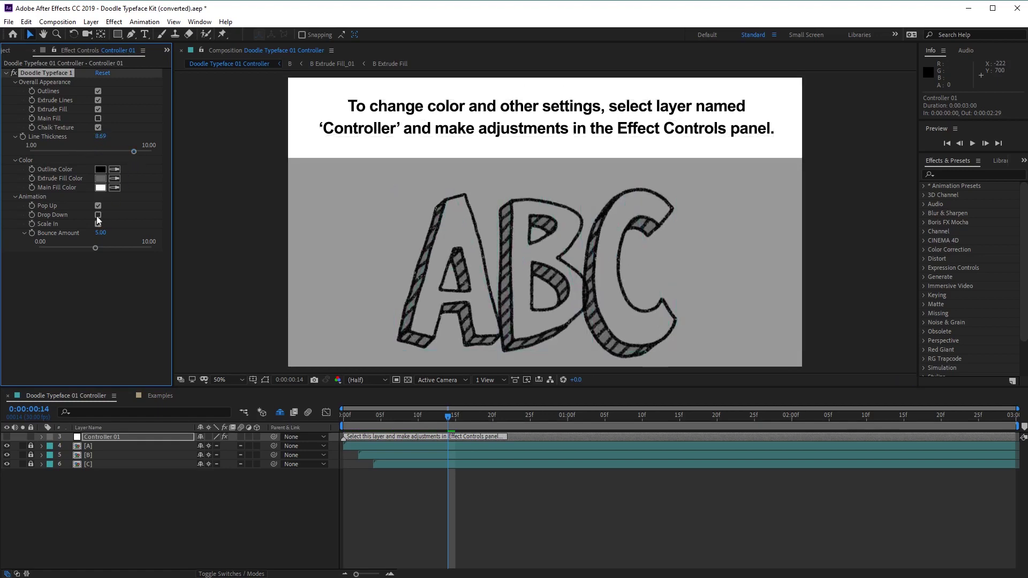
Set the Outline Color of the typeface letters to white (FFFFFF).
click(105, 169)
drag(735, 306, 679, 174)
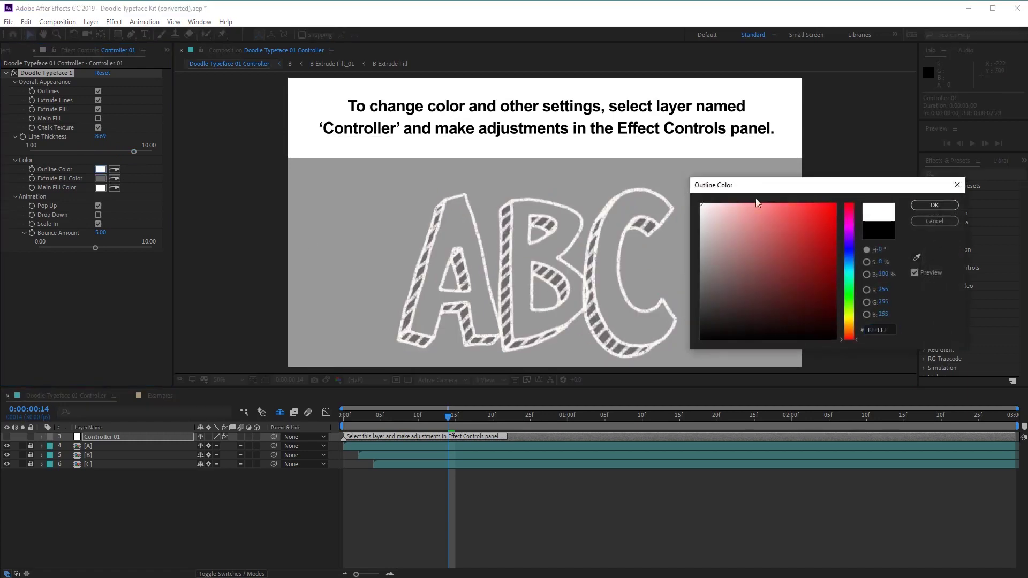
click(940, 206)
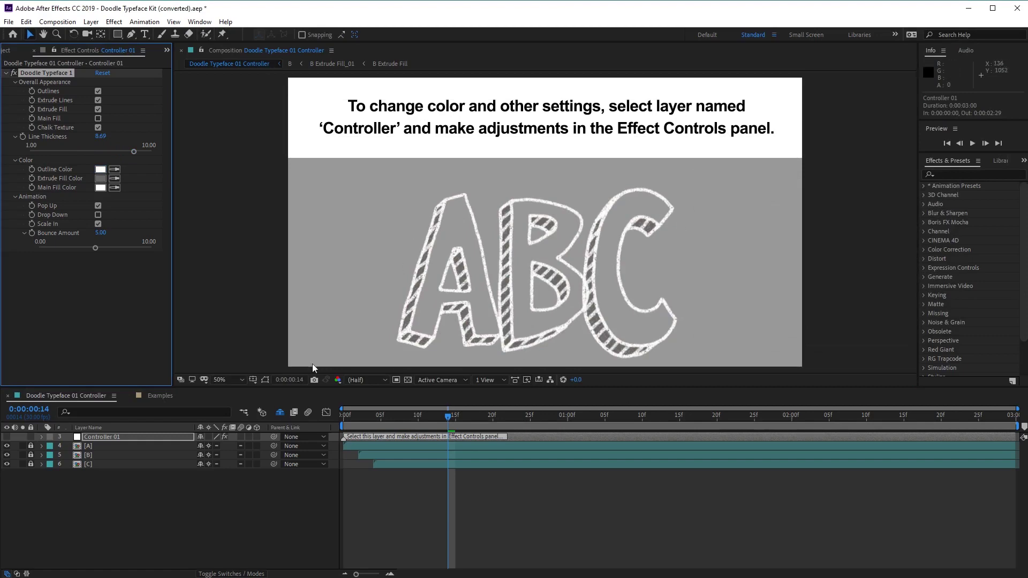
Return to the Examples composition and add the letter C from the Letters folder, overlapping the right side of B.
click(164, 396)
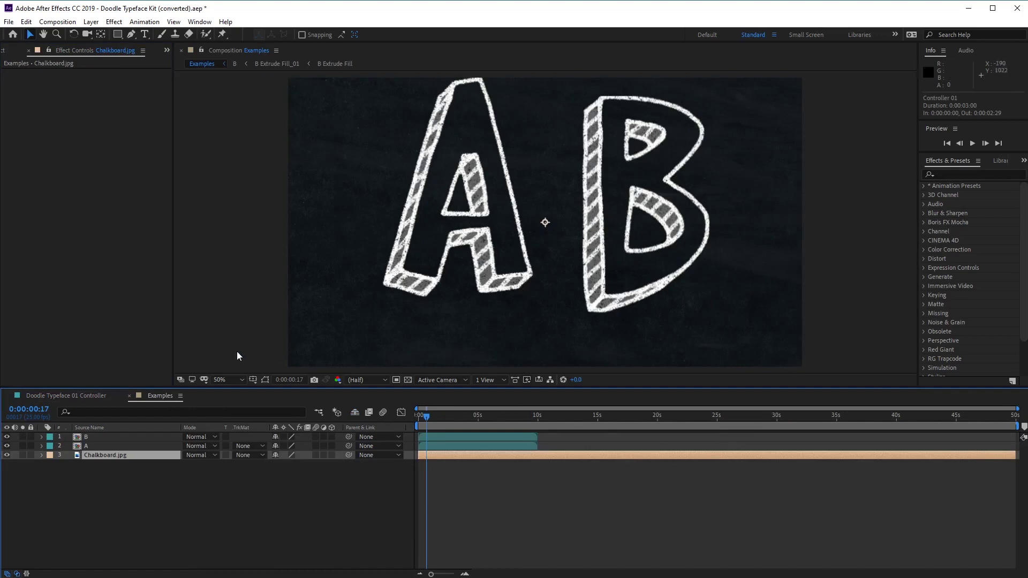
click(14, 52)
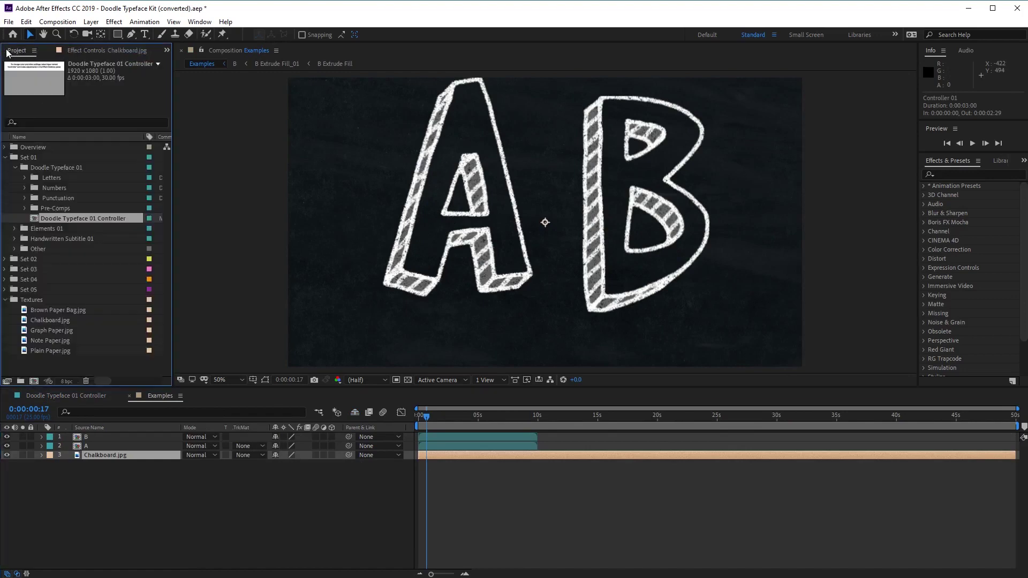
click(63, 177)
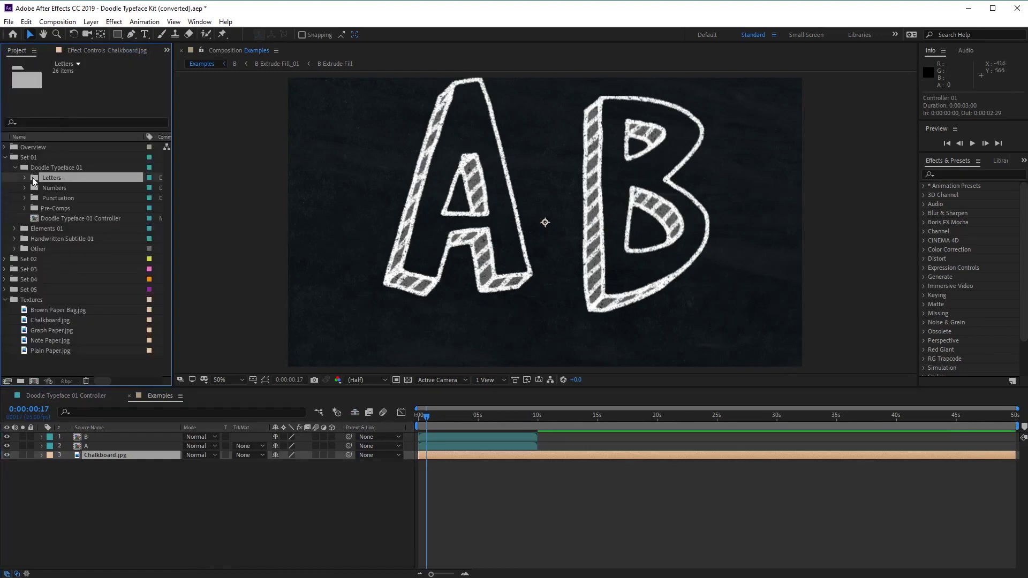
click(23, 176)
click(54, 179)
drag(42, 179, 715, 210)
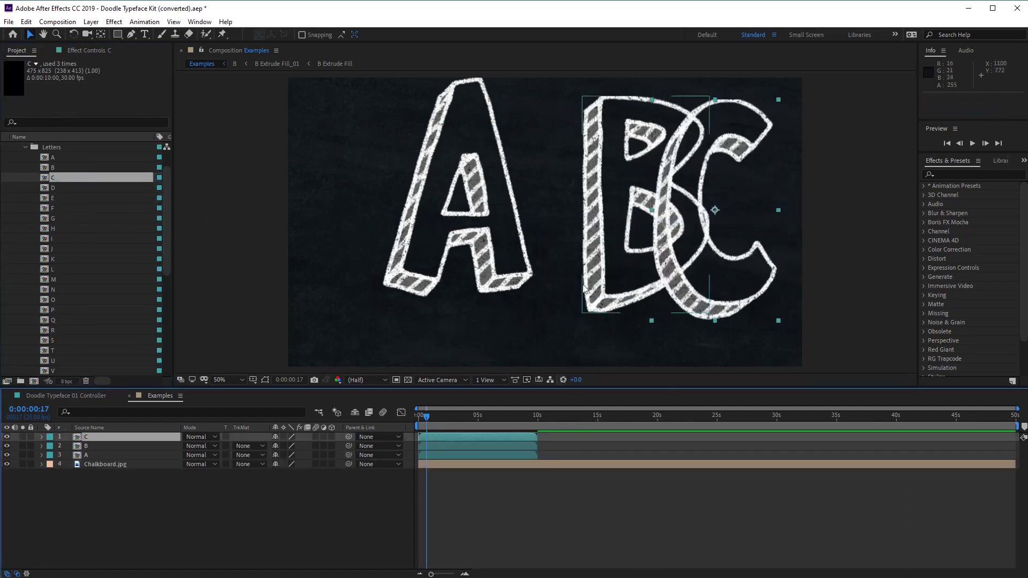
Scale the letters A, B and C together to about 42% by 44% and shift them slightly down and left.
shift+click(607, 251)
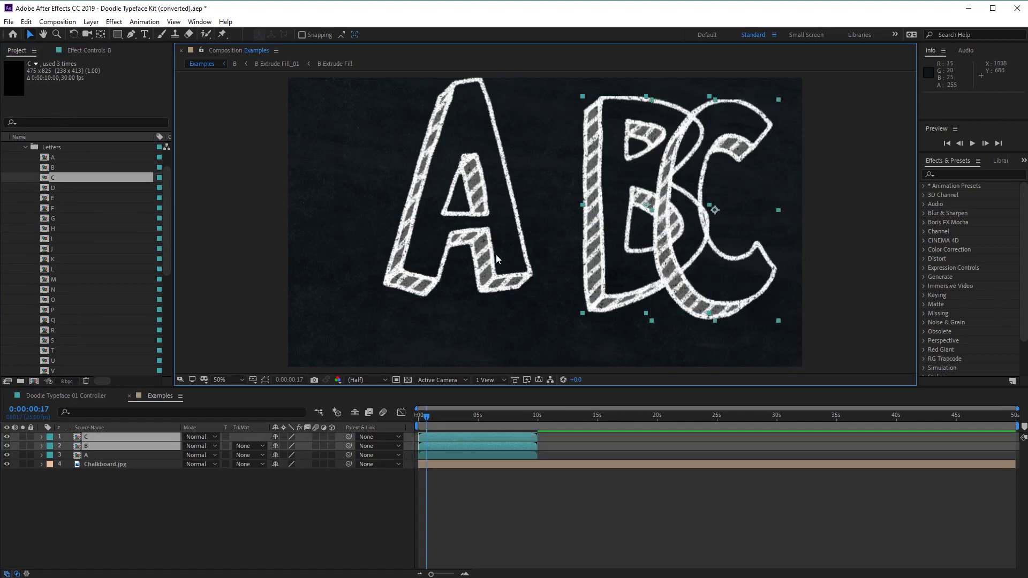
shift+click(429, 228)
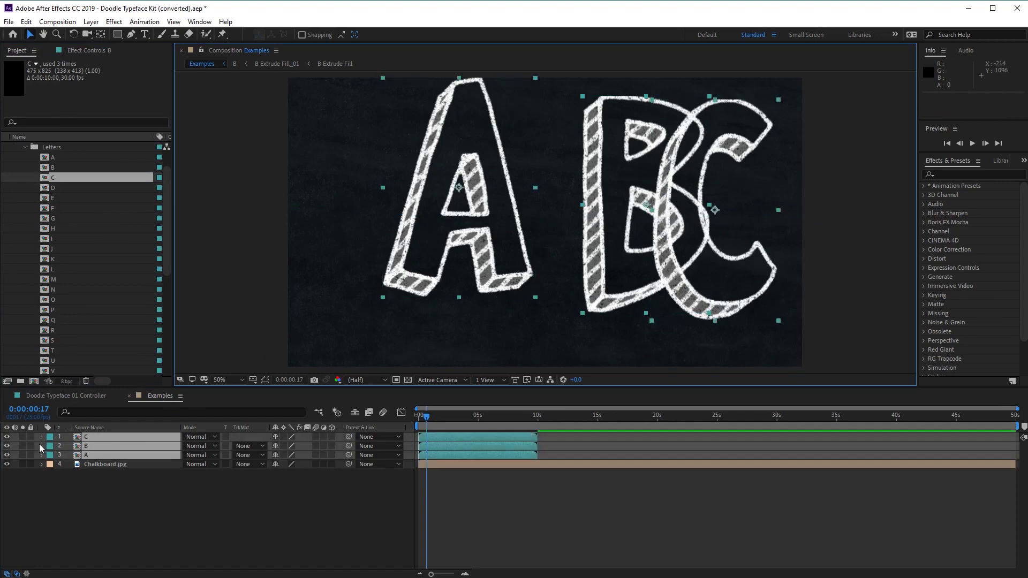
drag(383, 298, 427, 237)
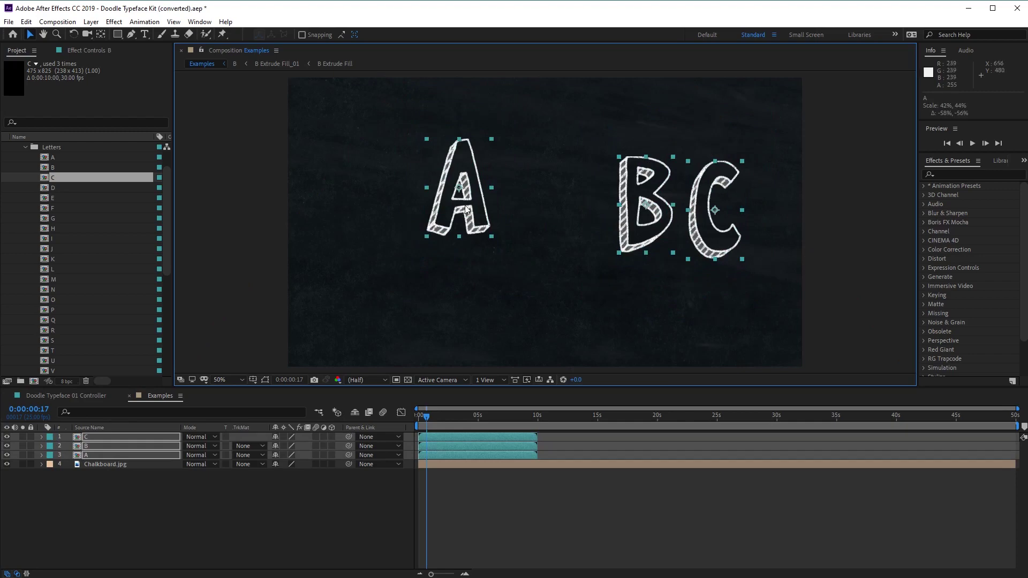
drag(449, 199, 430, 220)
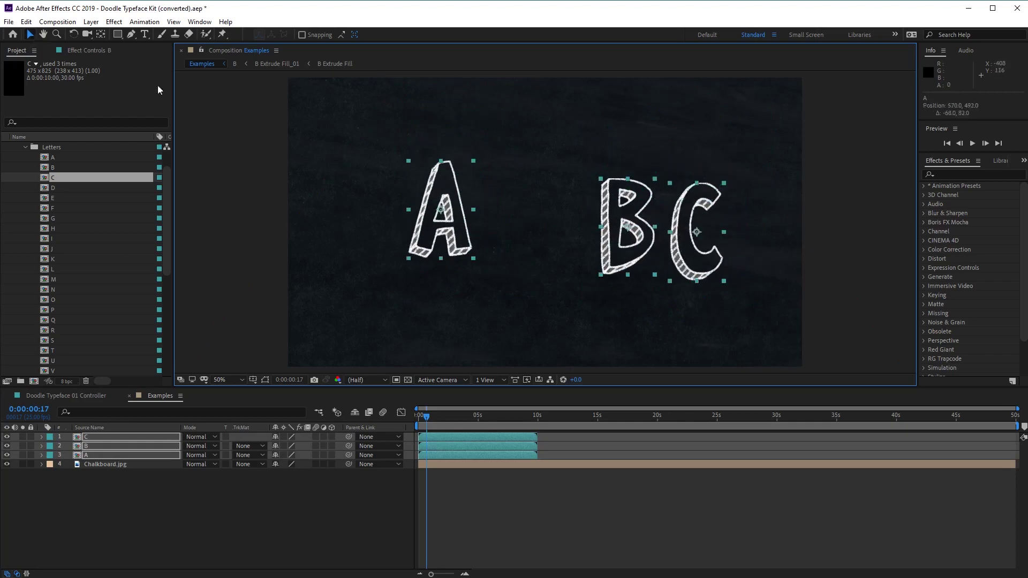
Move B closer to A and C closer to B so the three letters sit level in an evenly spaced row.
click(523, 128)
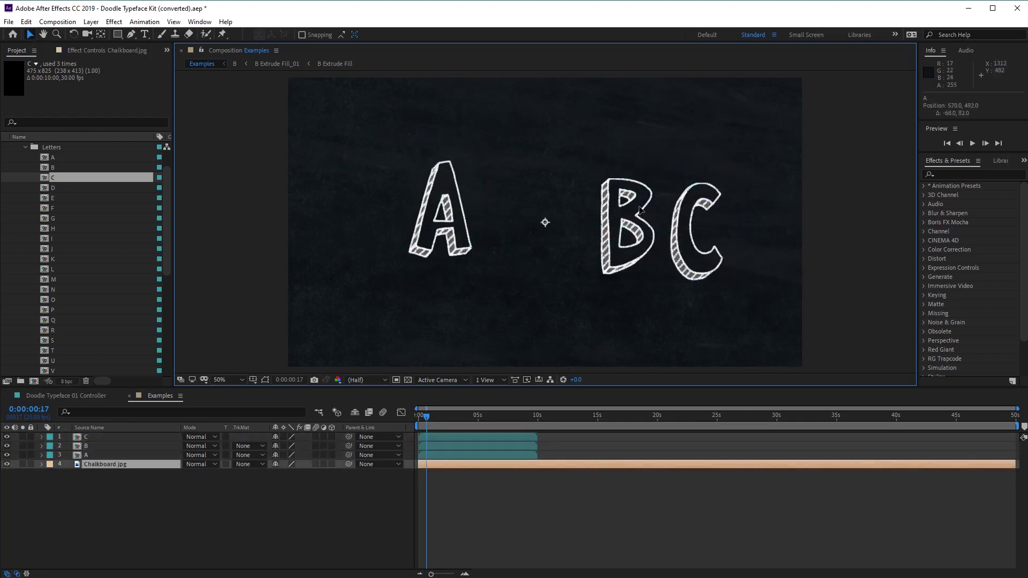
click(637, 251)
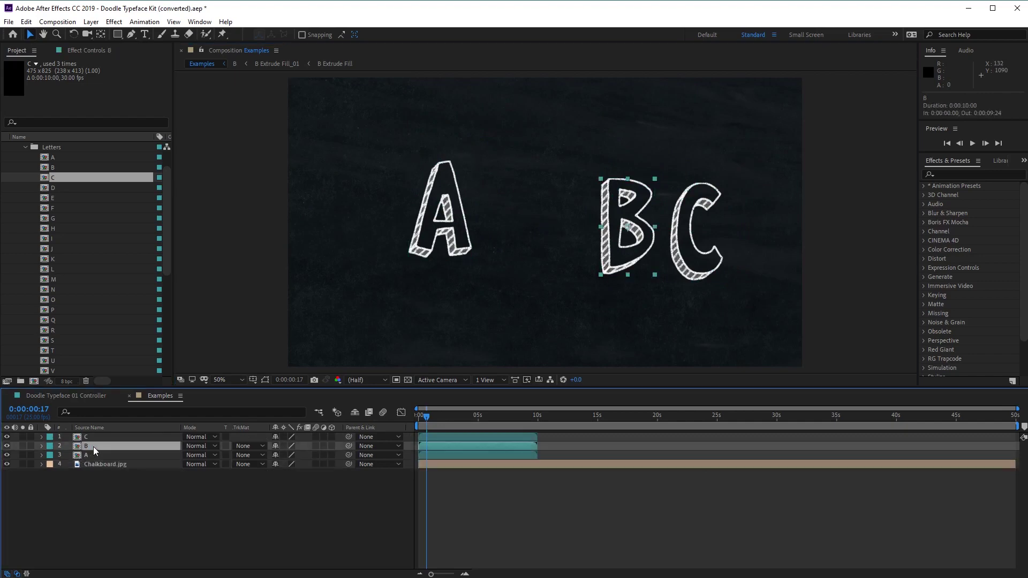
drag(643, 247, 555, 232)
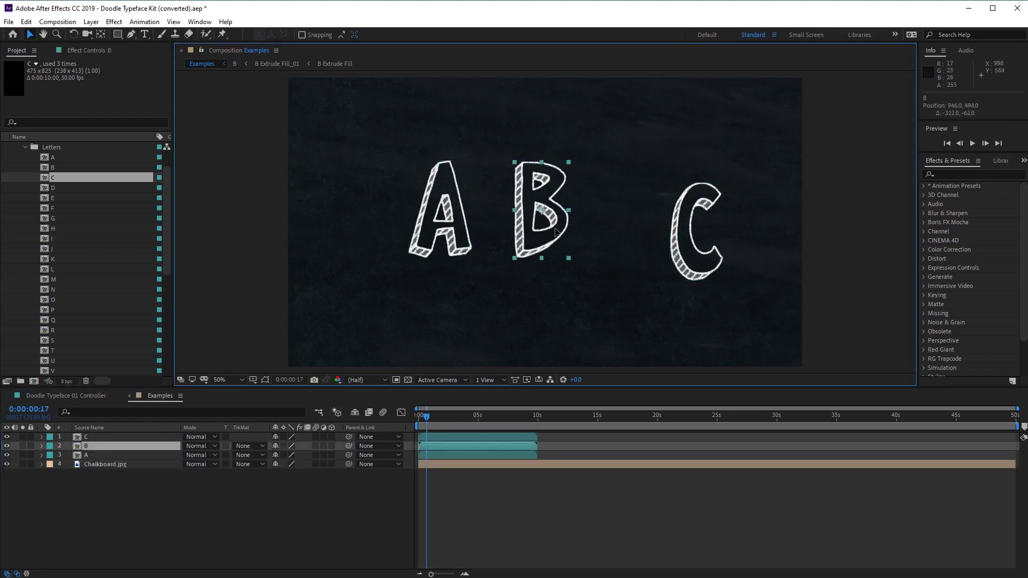
click(125, 438)
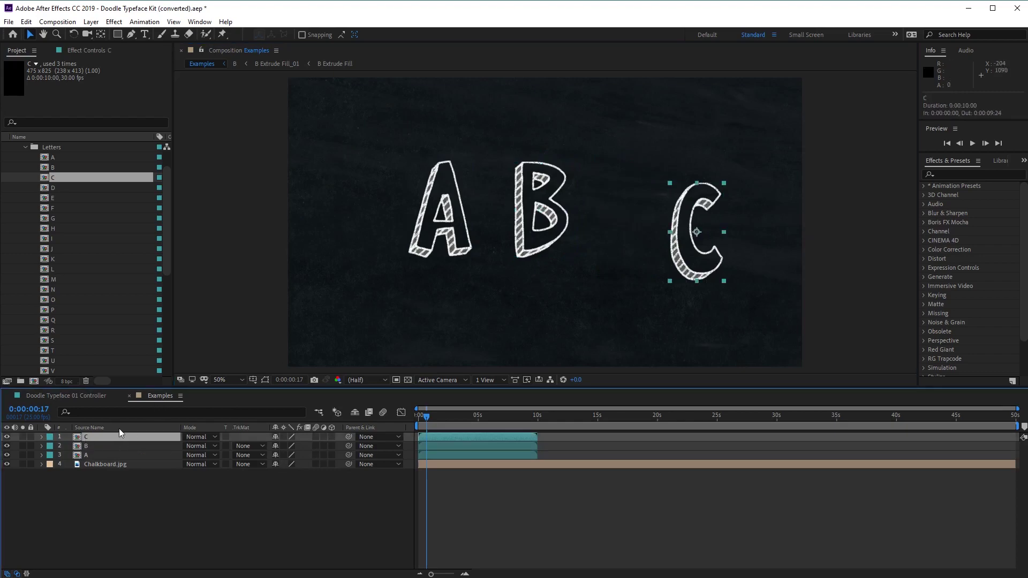
drag(707, 279, 646, 249)
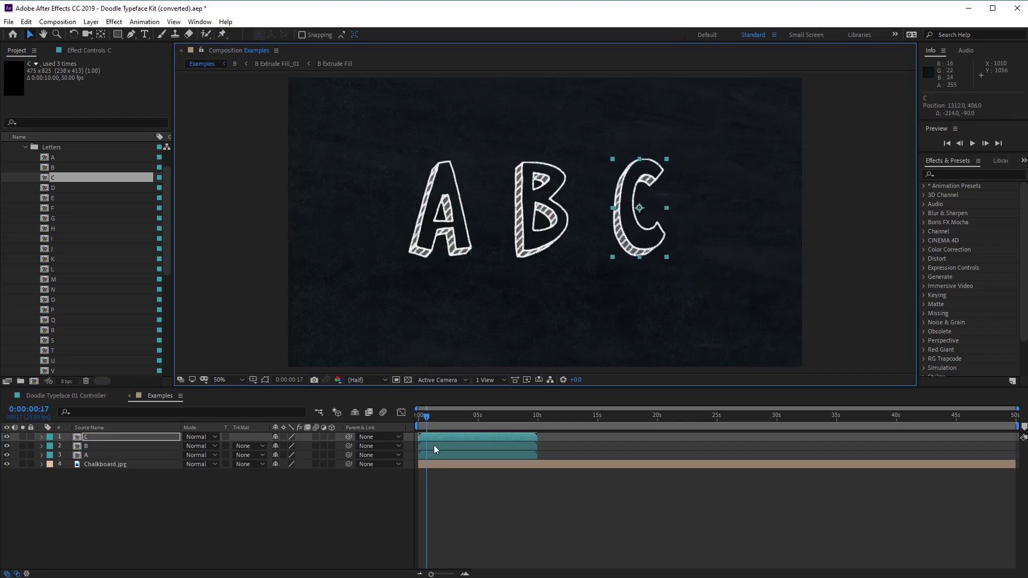
Preview the letter animation and scrub back to 0:00:00:06 to examine the letters' edges.
click(972, 143)
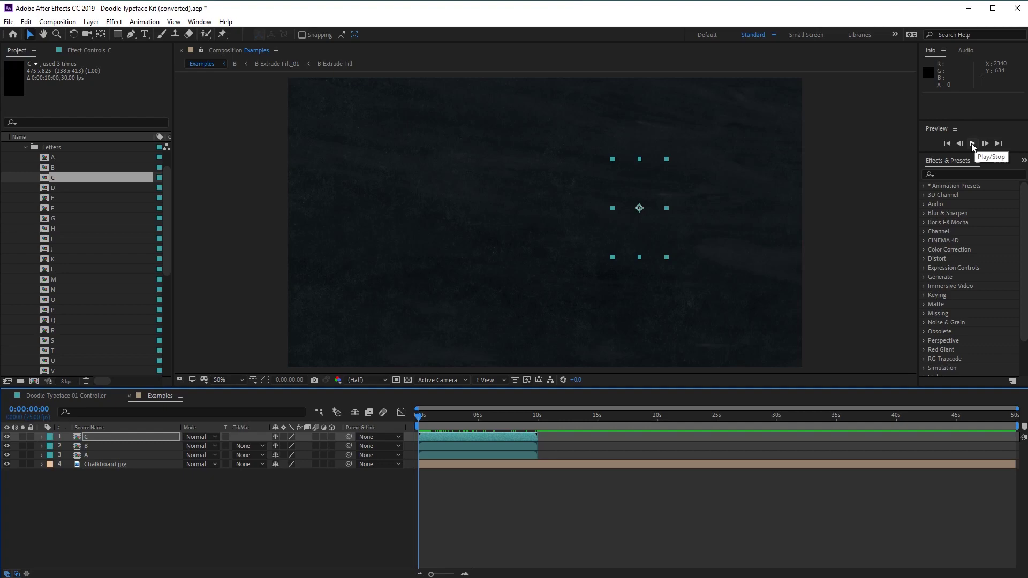
click(973, 143)
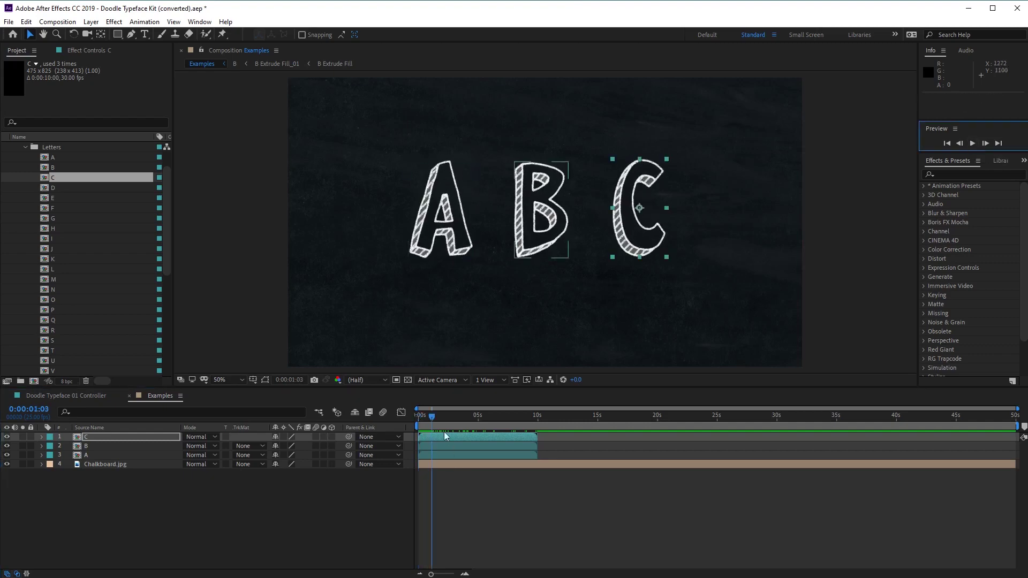
drag(433, 414, 421, 415)
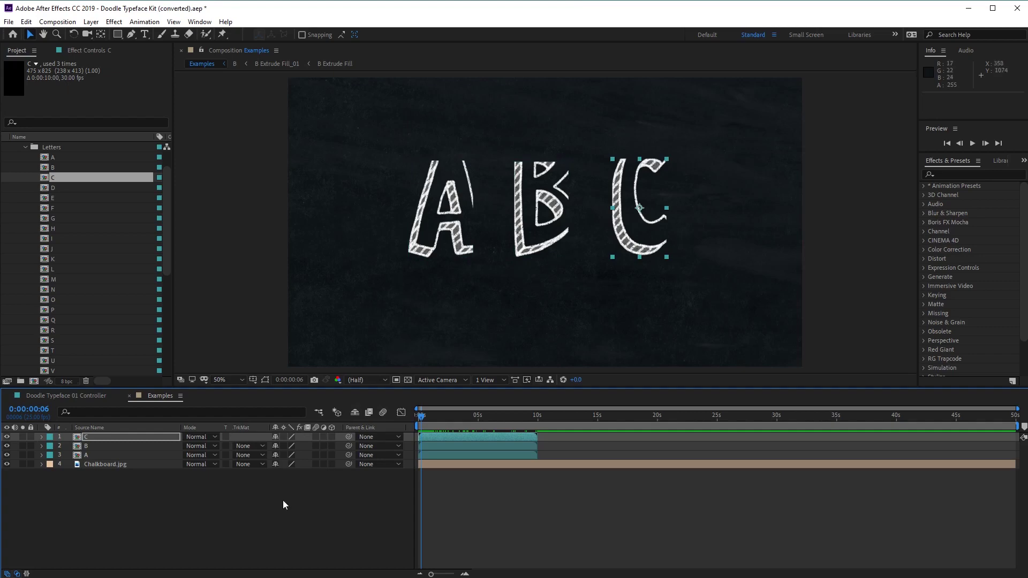
Turn on Collapse Transformations for the C, B and A layers.
click(284, 437)
click(284, 445)
click(282, 455)
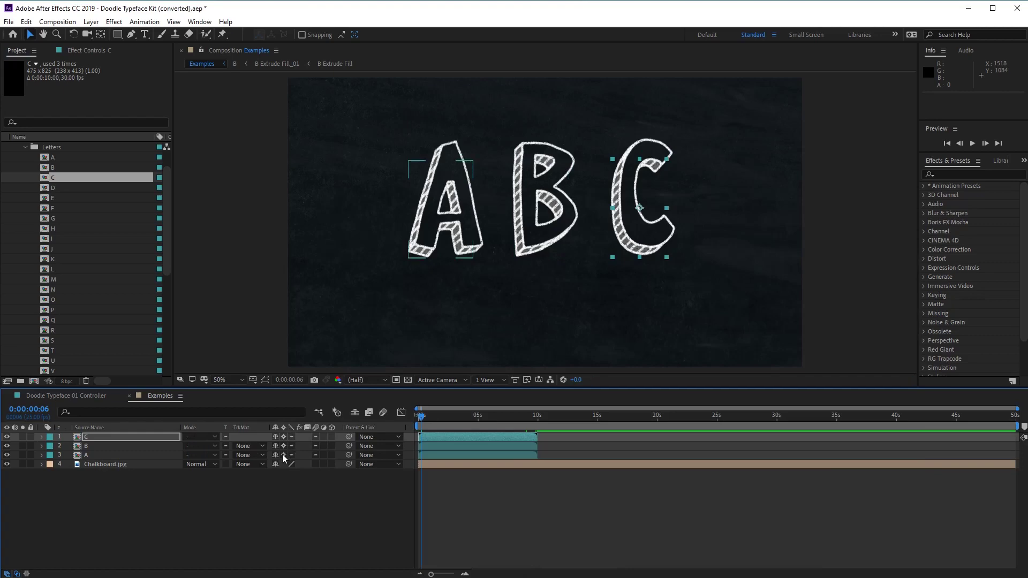
Play back the Examples composition from the first frame to check how the letters animate in.
click(972, 144)
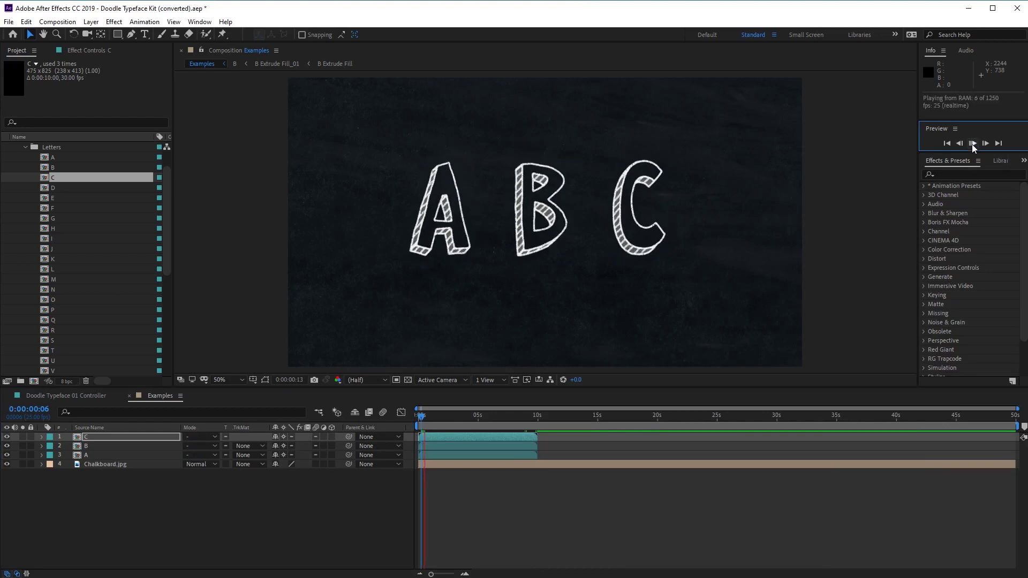
click(973, 144)
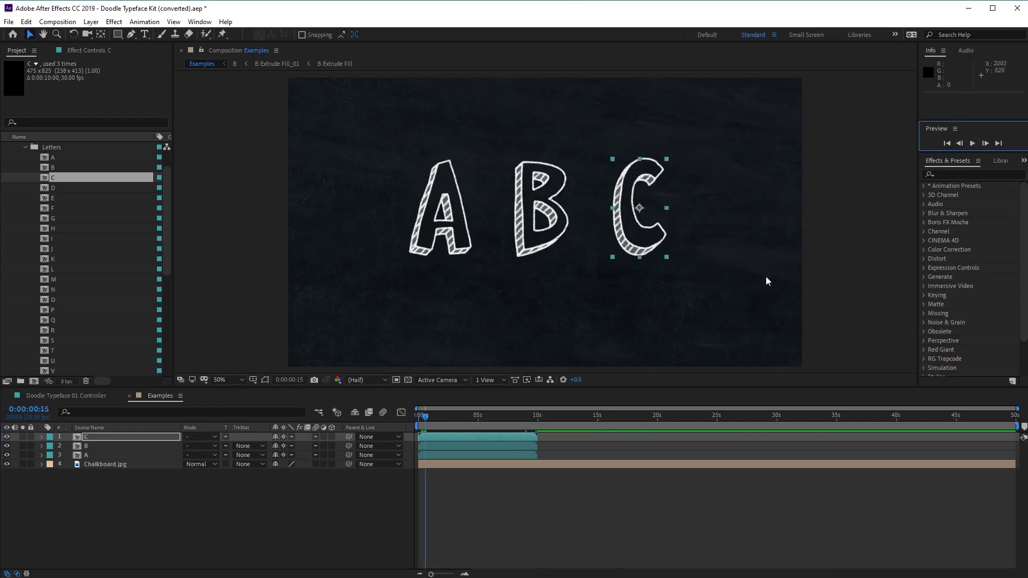
click(419, 416)
click(972, 143)
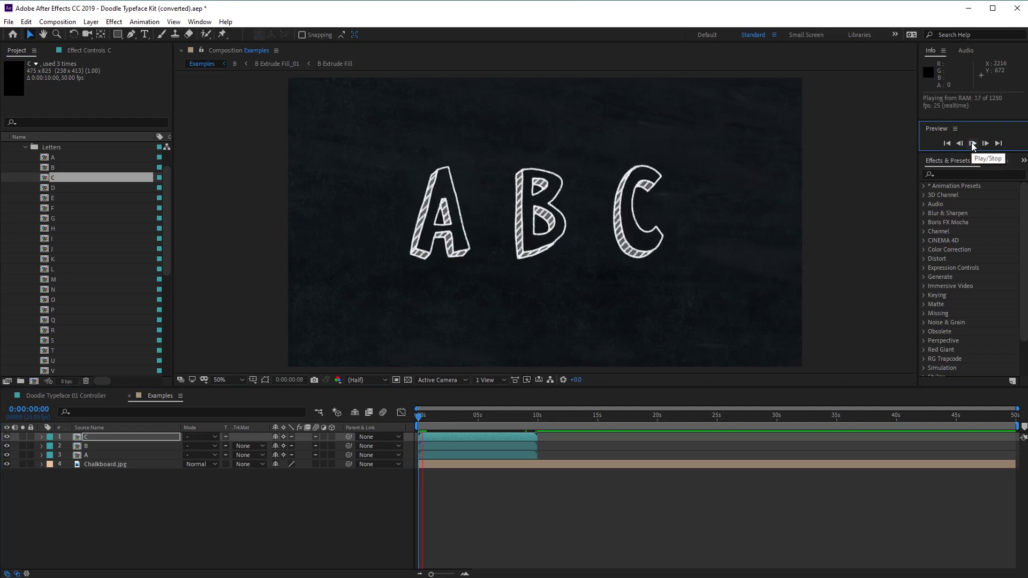
click(972, 143)
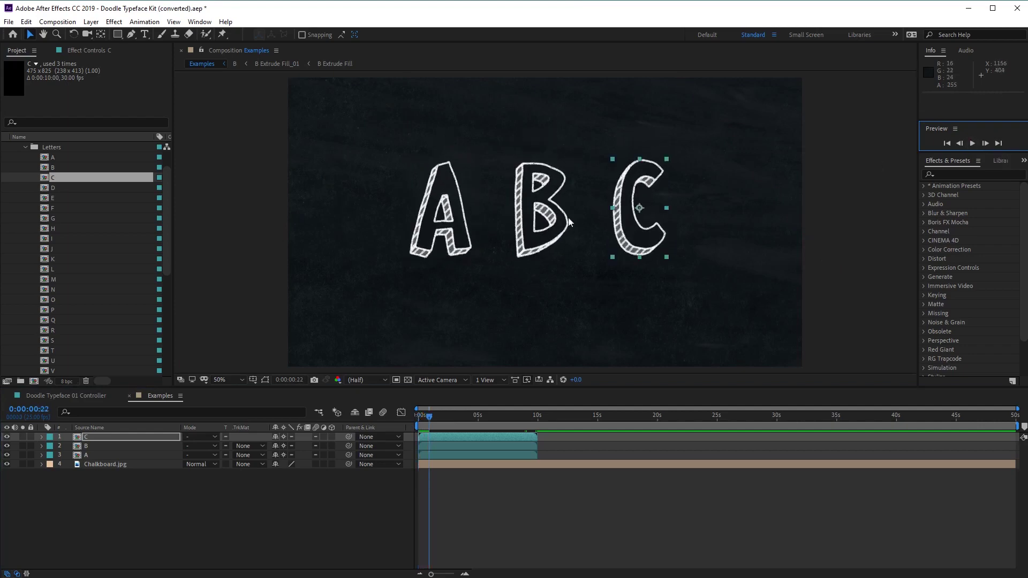
click(419, 416)
click(974, 143)
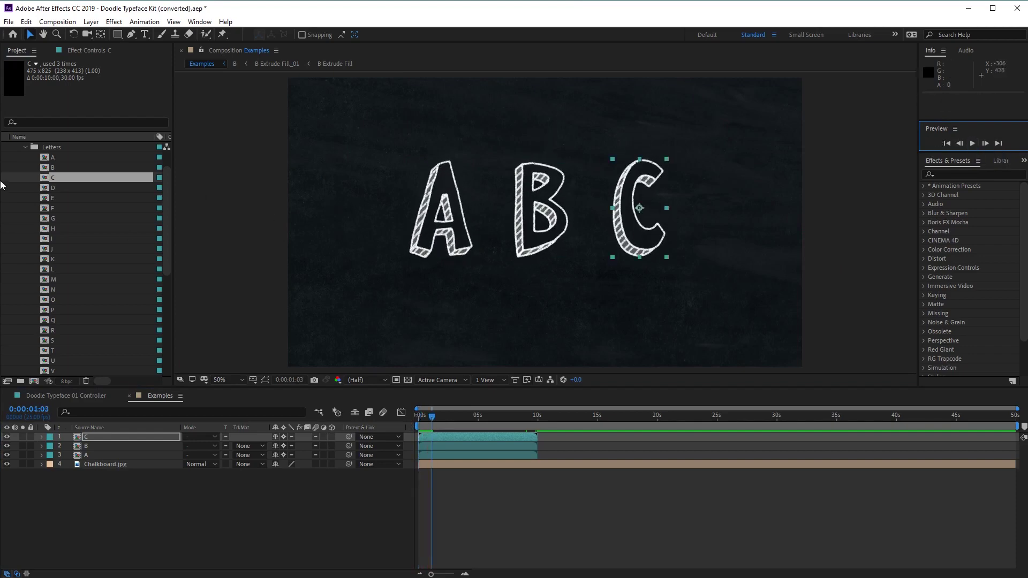
Turn off Scale In on Controller 01 in the Doodle Typeface 01 Controller composition, check the animation, and return to Examples.
click(25, 147)
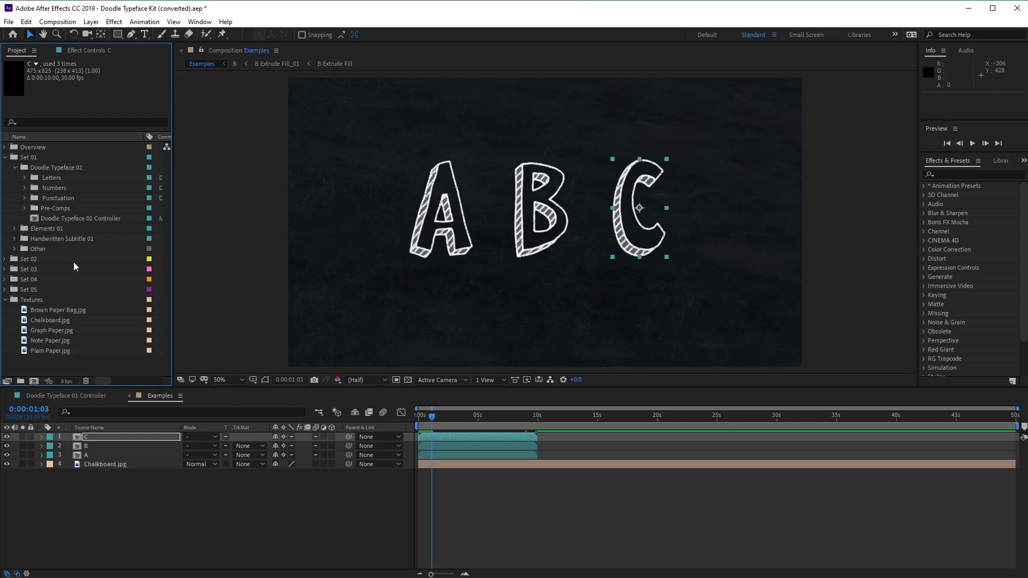
click(86, 396)
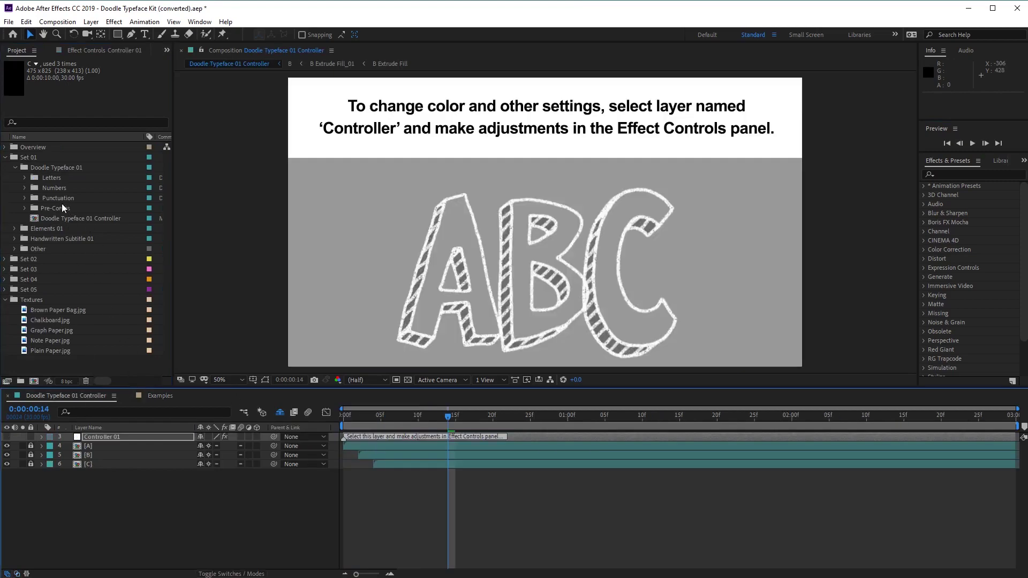
click(115, 436)
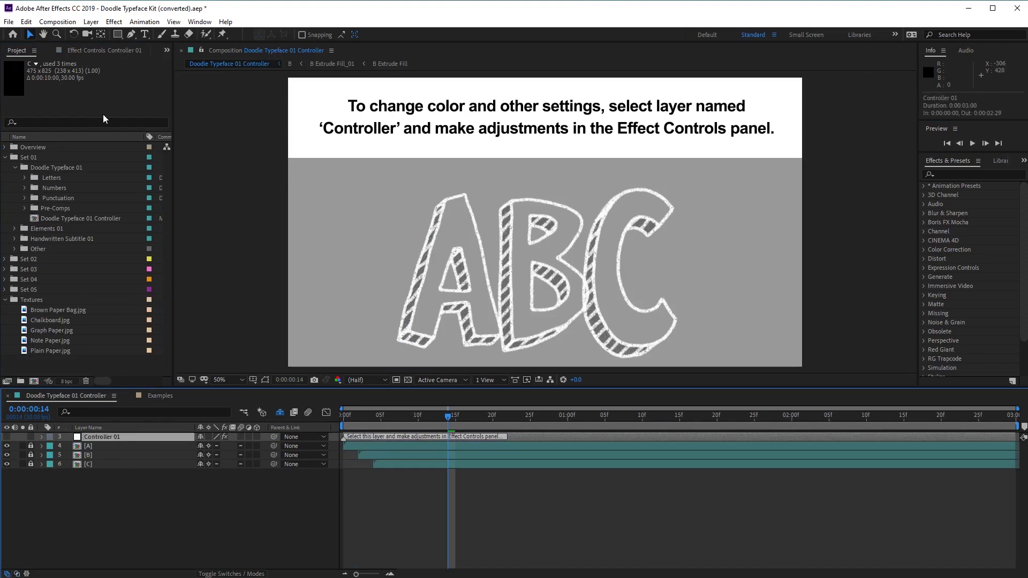
click(91, 51)
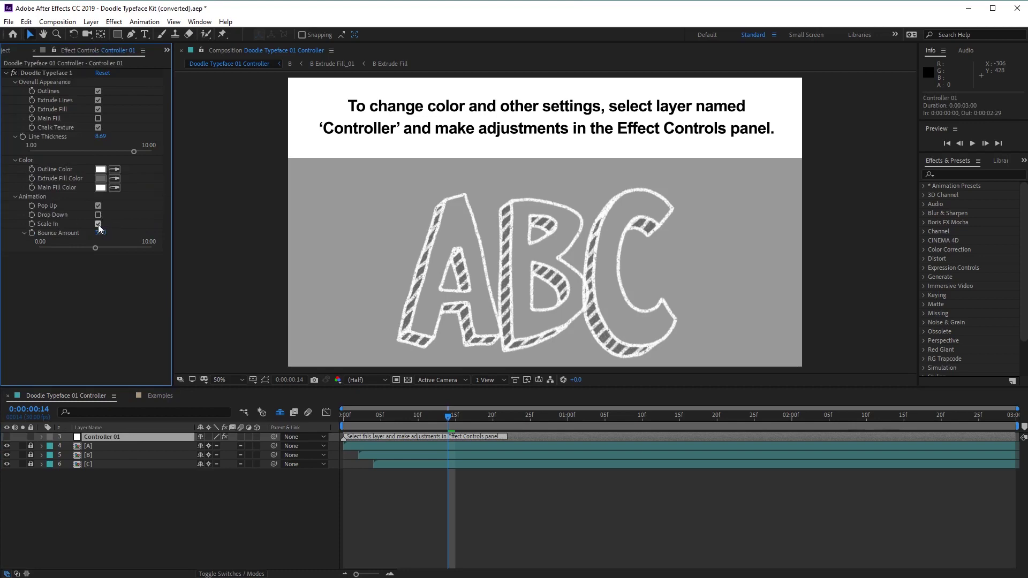
click(98, 223)
click(97, 206)
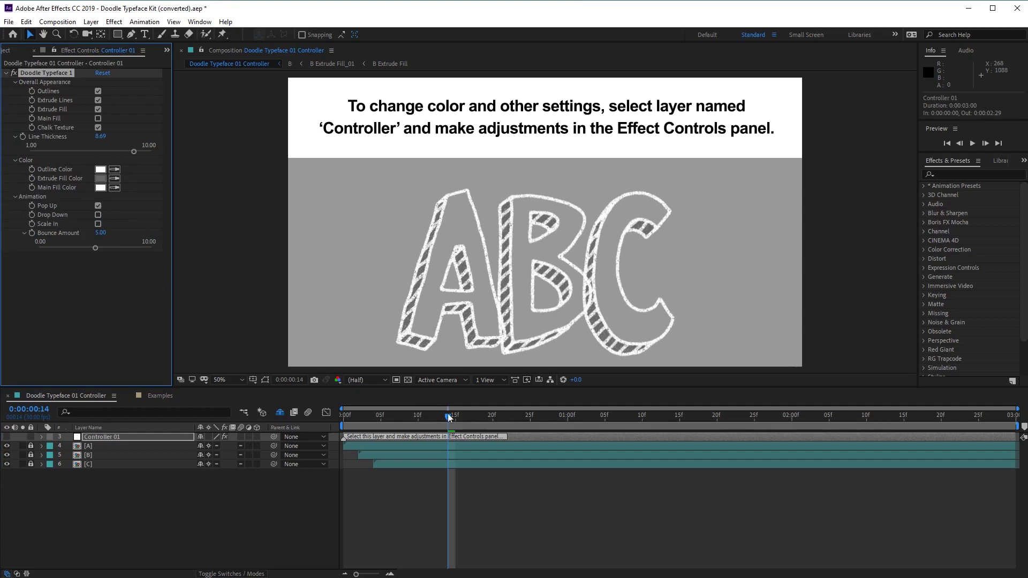
drag(450, 416, 434, 430)
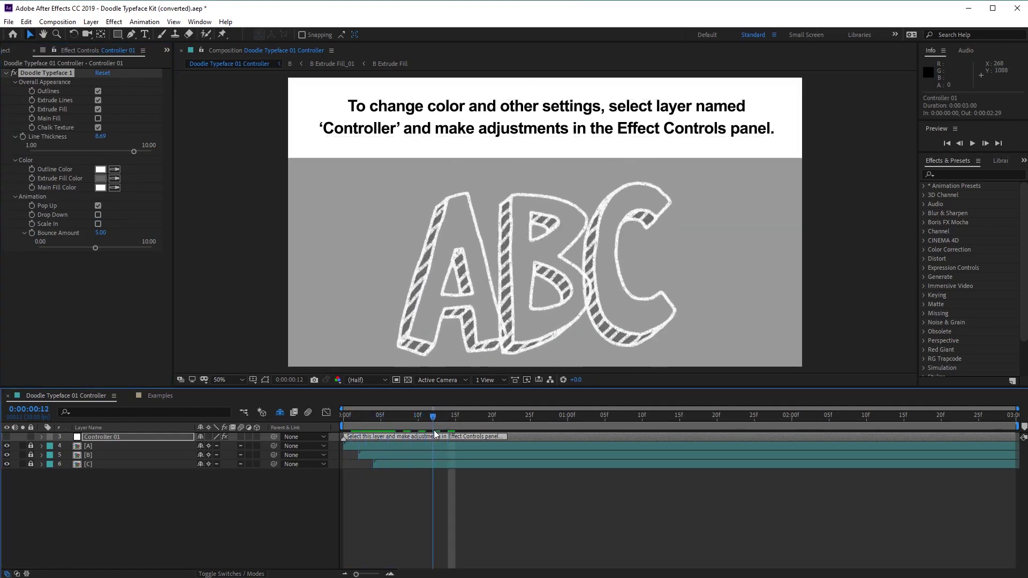
click(160, 396)
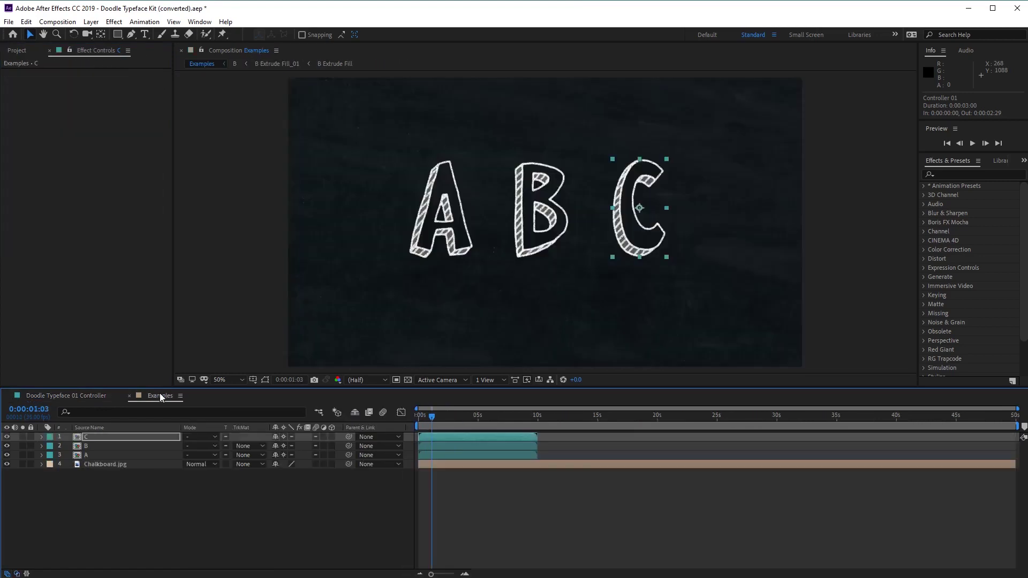
Compare the letters' entrance with Collapse Transformations switched off and back on for C, B and A.
click(285, 437)
click(282, 446)
click(284, 456)
drag(432, 418, 419, 423)
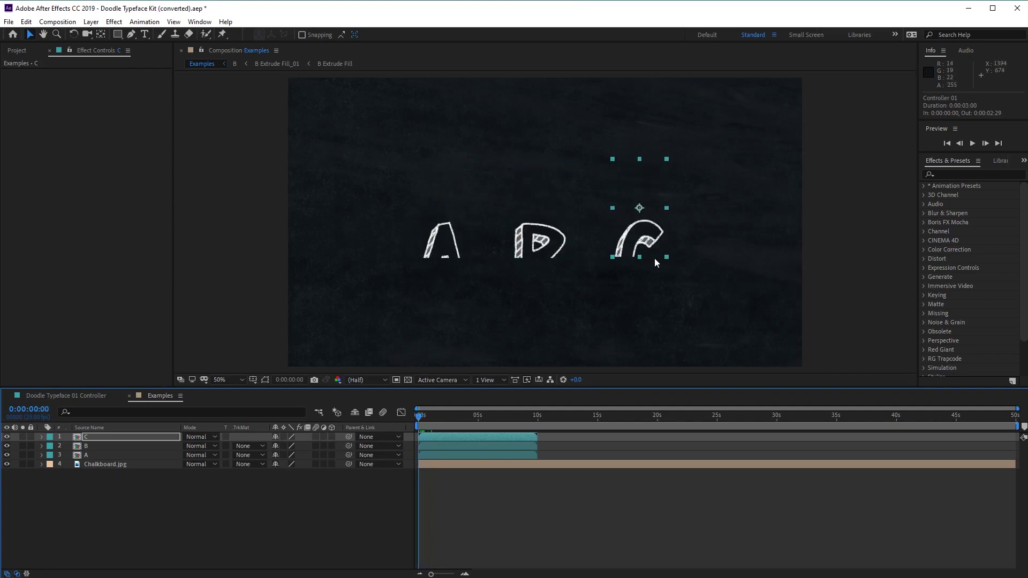
click(284, 437)
click(283, 446)
click(284, 455)
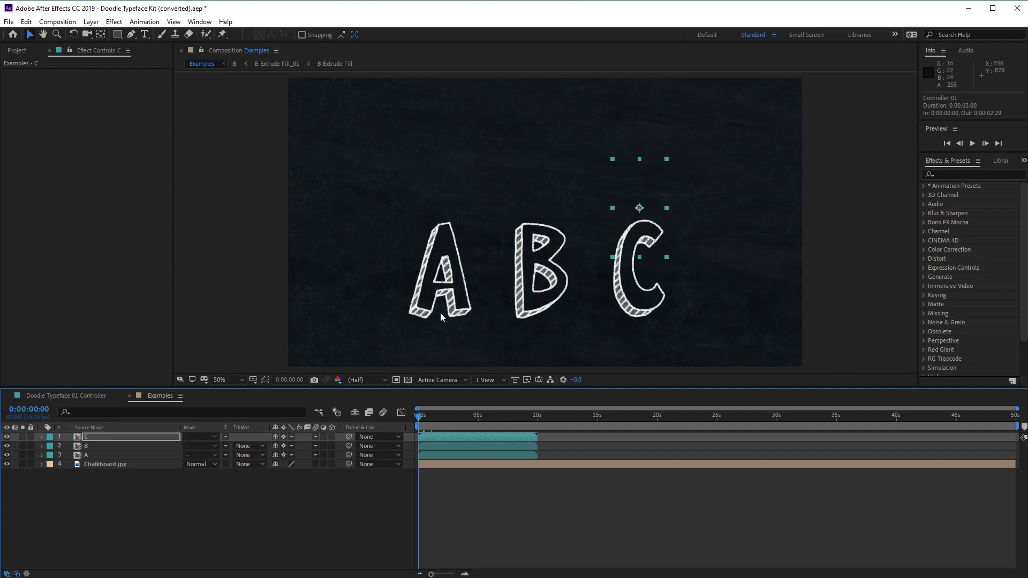
mouse_move(419, 416)
mouse_down()
mouse_move(454, 412)
mouse_move(436, 413)
mouse_up()
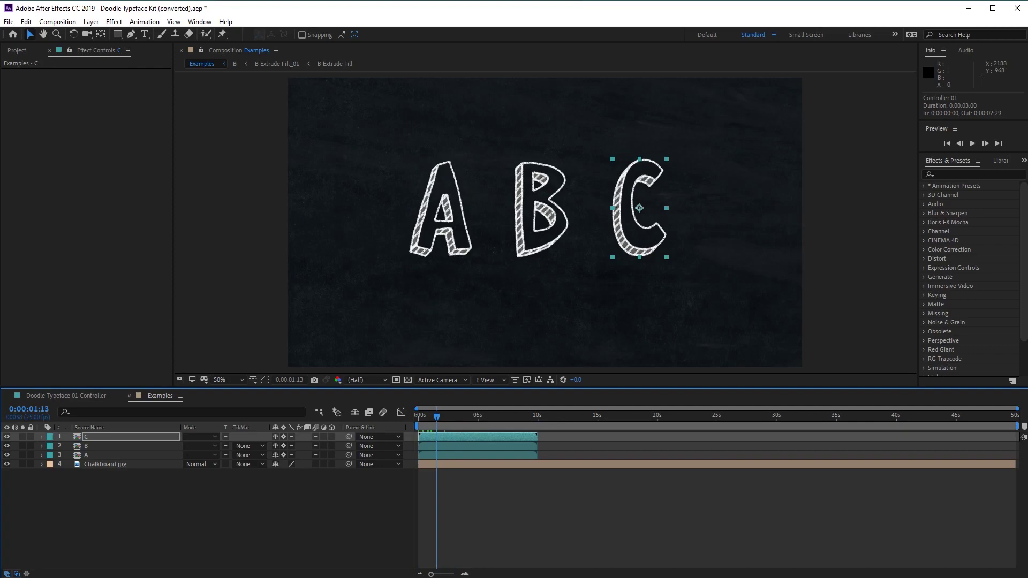
Browse the Arrows 01, Bursts 01 and Clusters 01 folders inside Elements 01 and collapse them again.
click(16, 50)
click(15, 168)
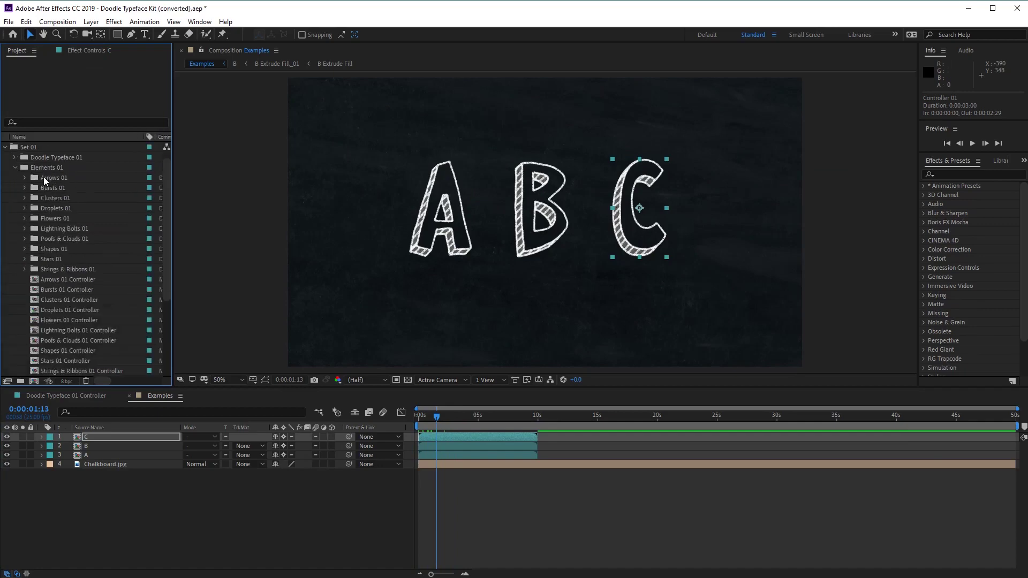
click(44, 177)
click(25, 178)
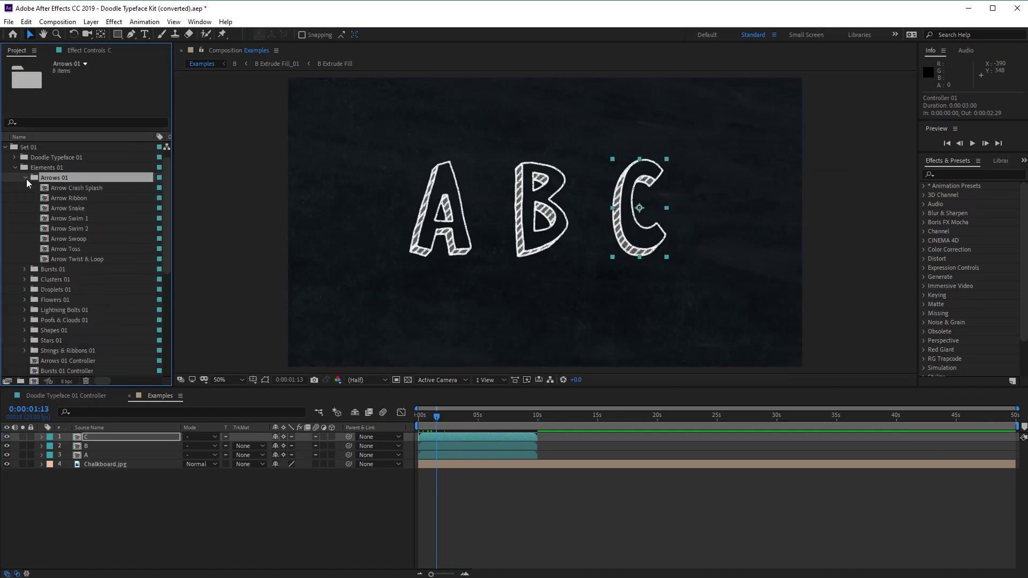
click(25, 269)
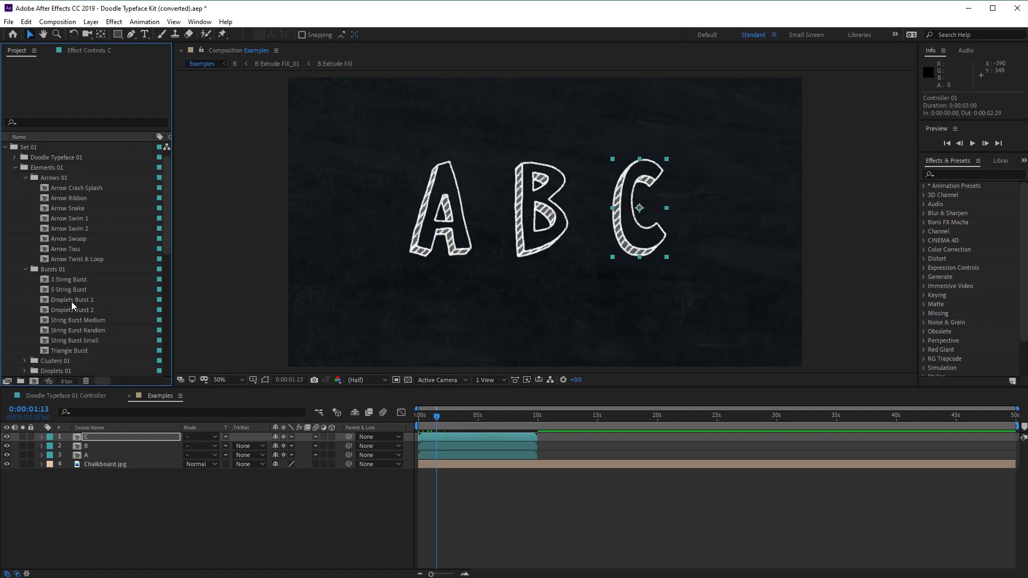
click(25, 361)
scroll(76, 335, down, 3)
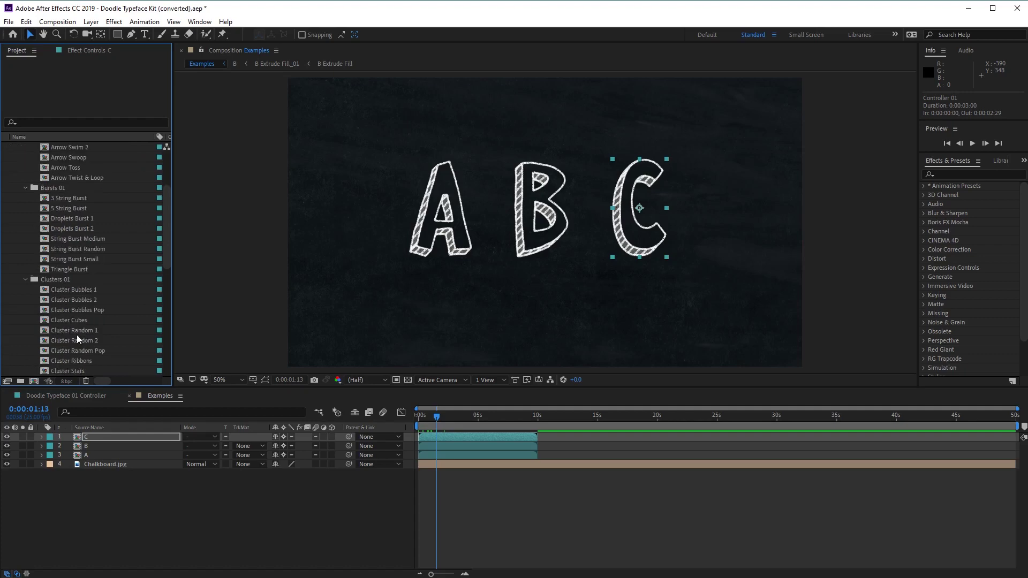
click(25, 279)
click(24, 188)
scroll(27, 193, up, 2)
click(25, 158)
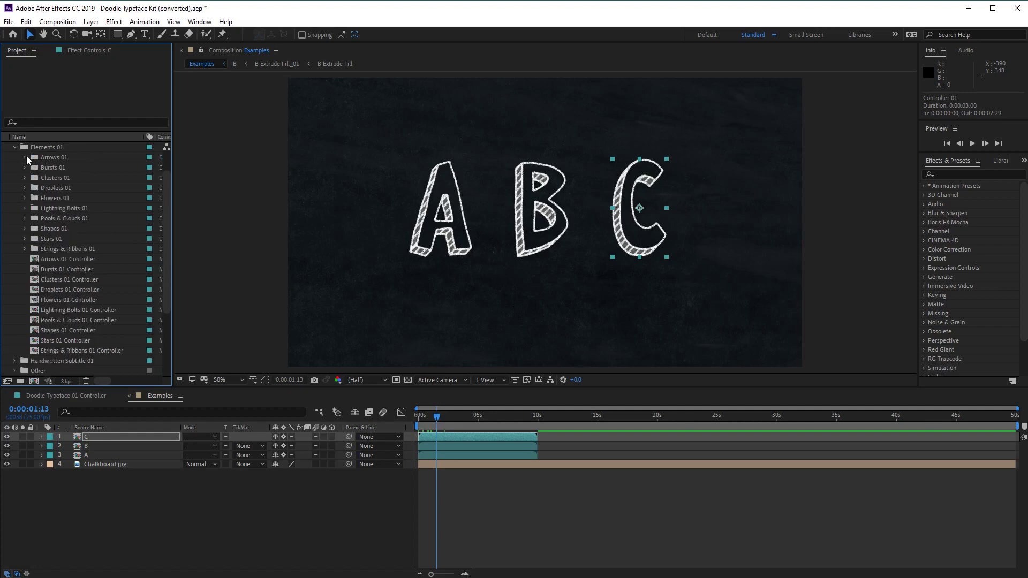
Look through the Arrows, Bursts, Clusters, Droplets and Flowers controller compositions in the Elements 01 folder.
click(76, 261)
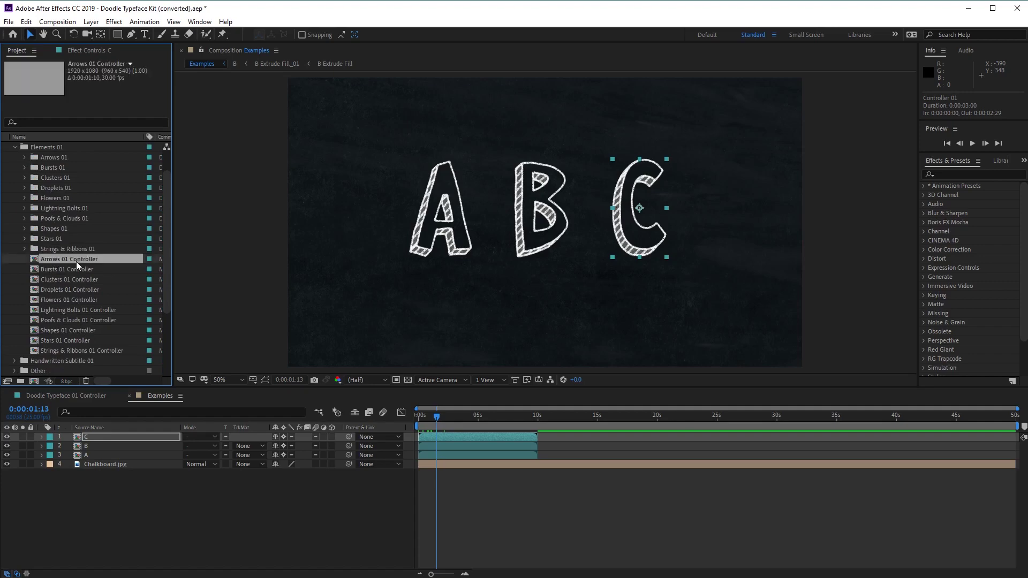
click(75, 268)
click(68, 259)
click(69, 268)
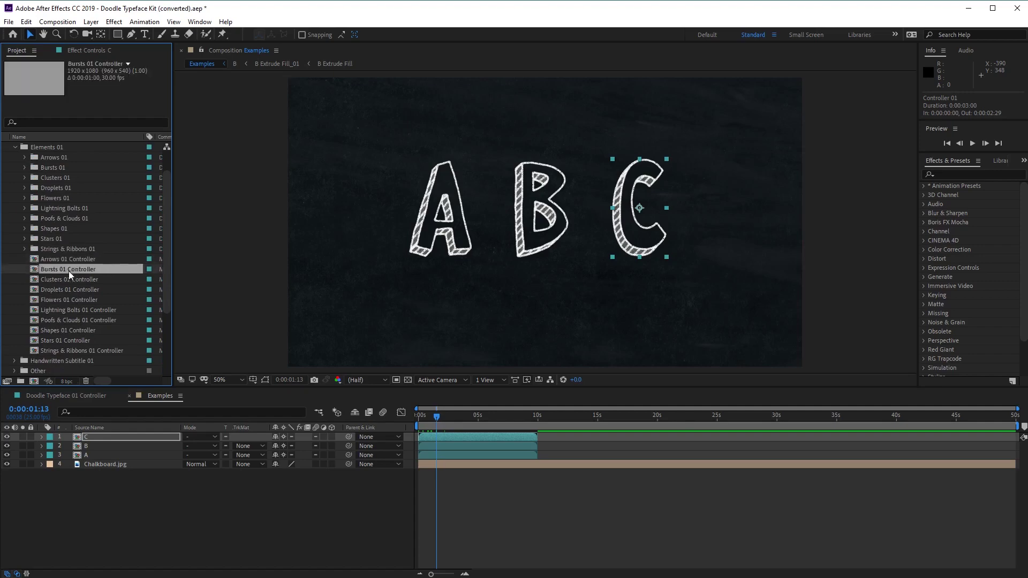
click(68, 280)
click(72, 290)
click(70, 301)
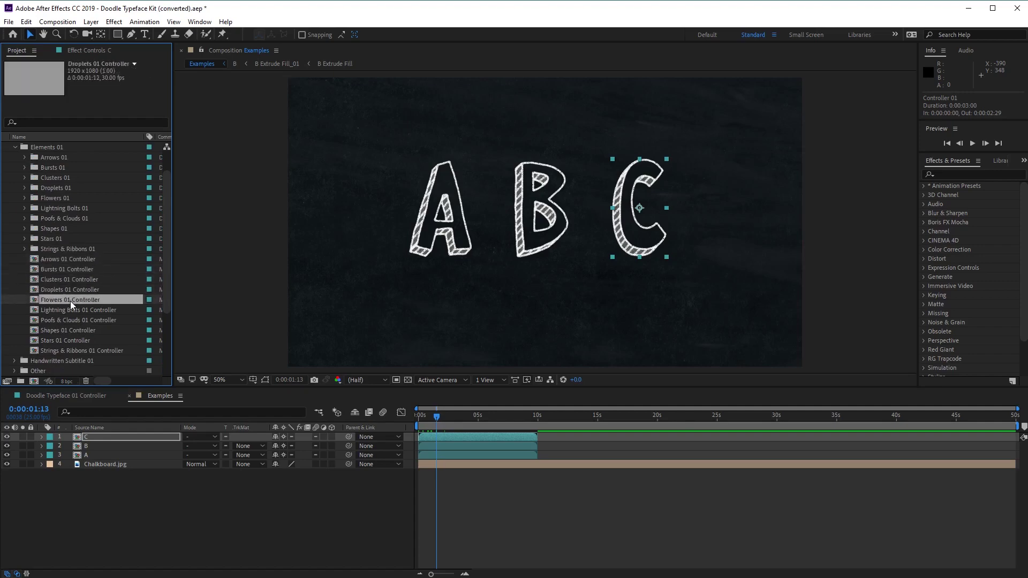
Open the Arrows 01 Controller composition and review the other element controllers through Flowers 01 in the project.
click(82, 259)
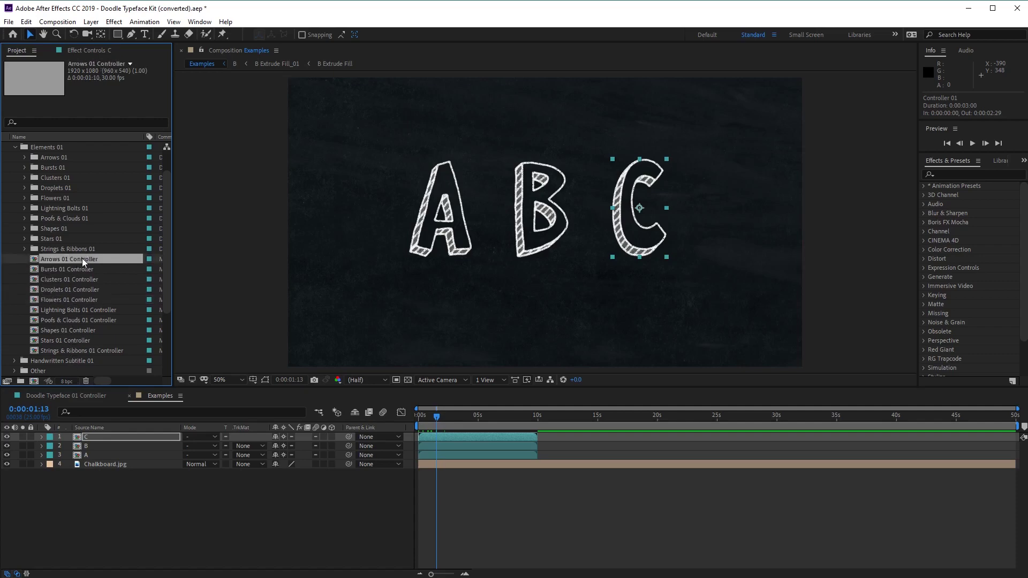
double_click(82, 259)
click(76, 269)
click(78, 280)
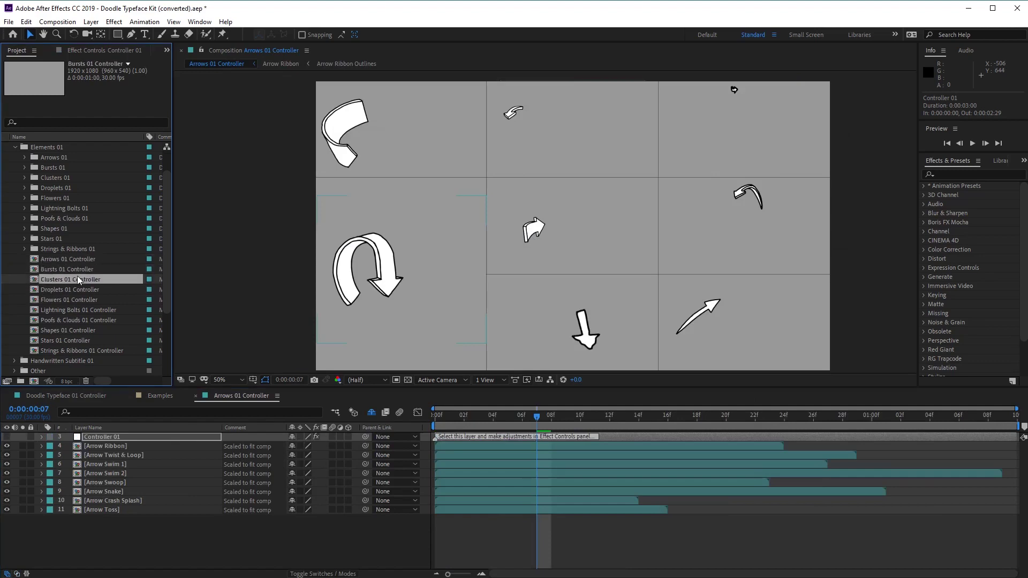
click(79, 290)
click(80, 301)
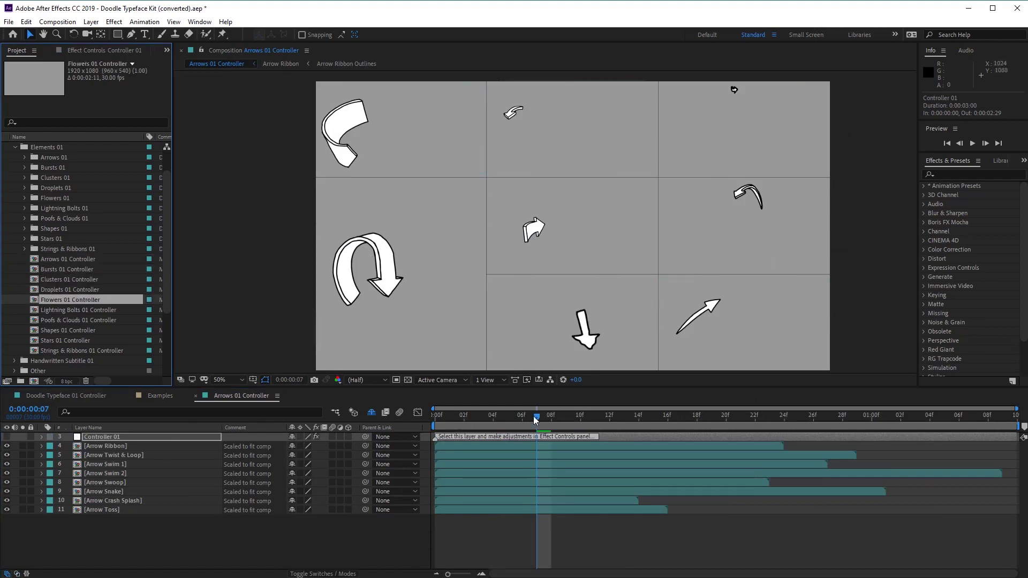
Copy the Arrow Snake layer from the Arrows 01 Controller composition and paste it above Chalkboard.jpg in Examples.
click(518, 422)
drag(519, 422, 617, 422)
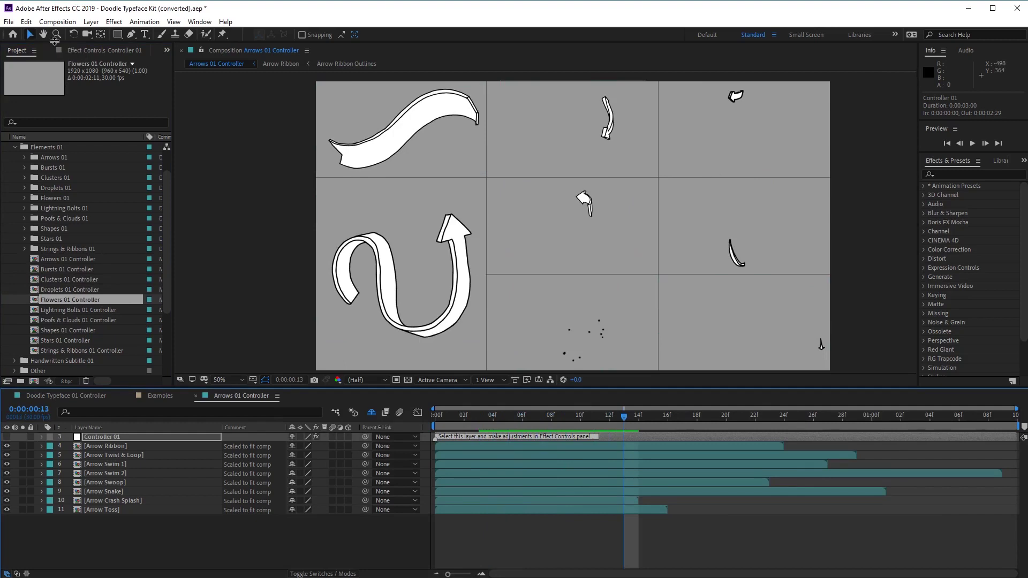
click(464, 230)
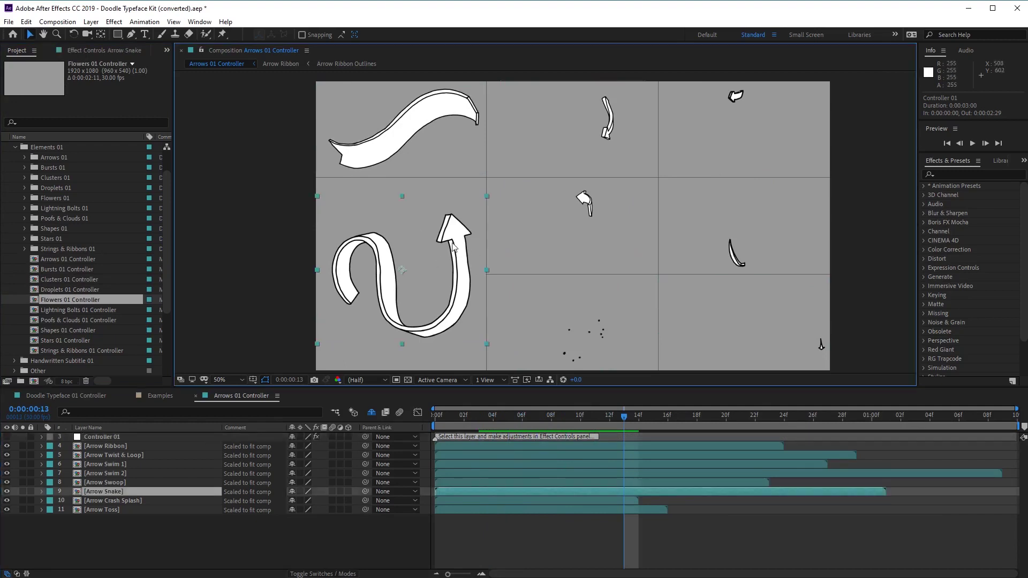
click(409, 141)
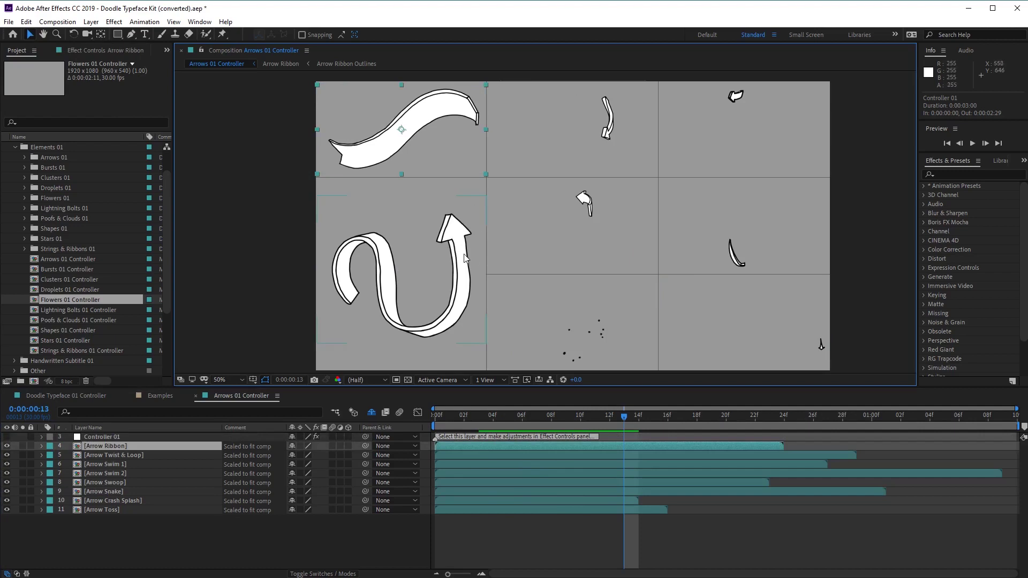
click(450, 291)
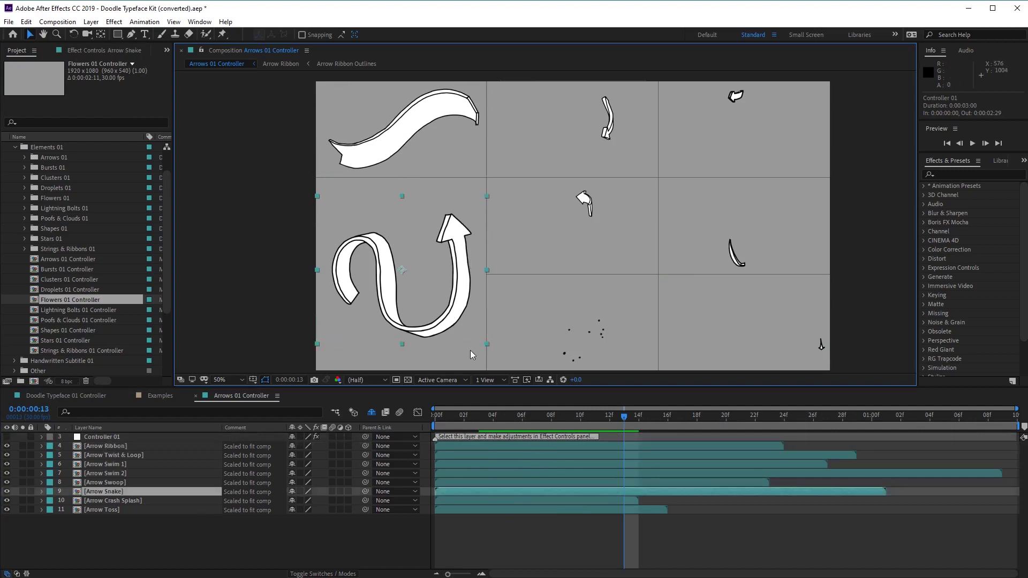
key(ctrl+c)
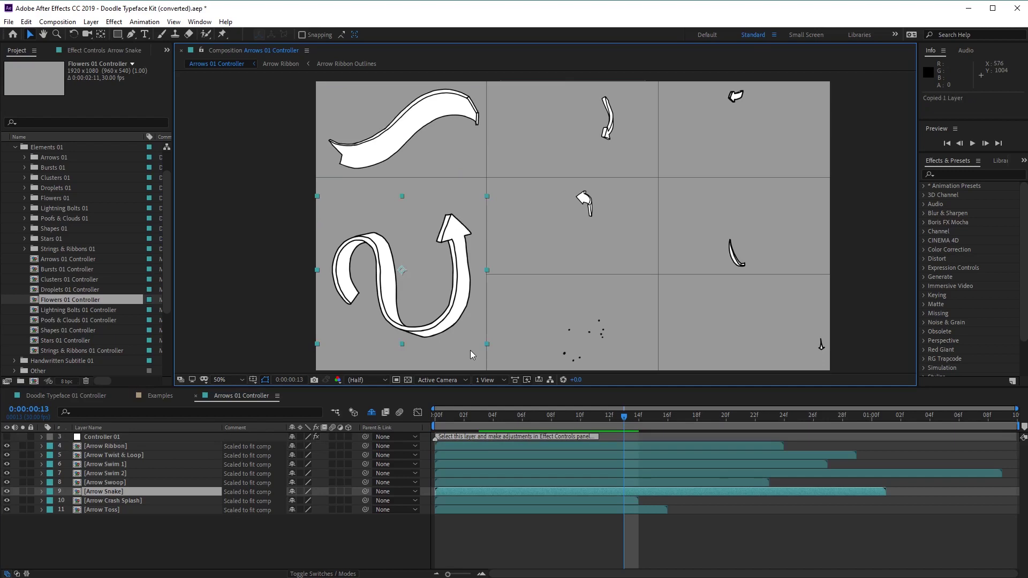
click(149, 397)
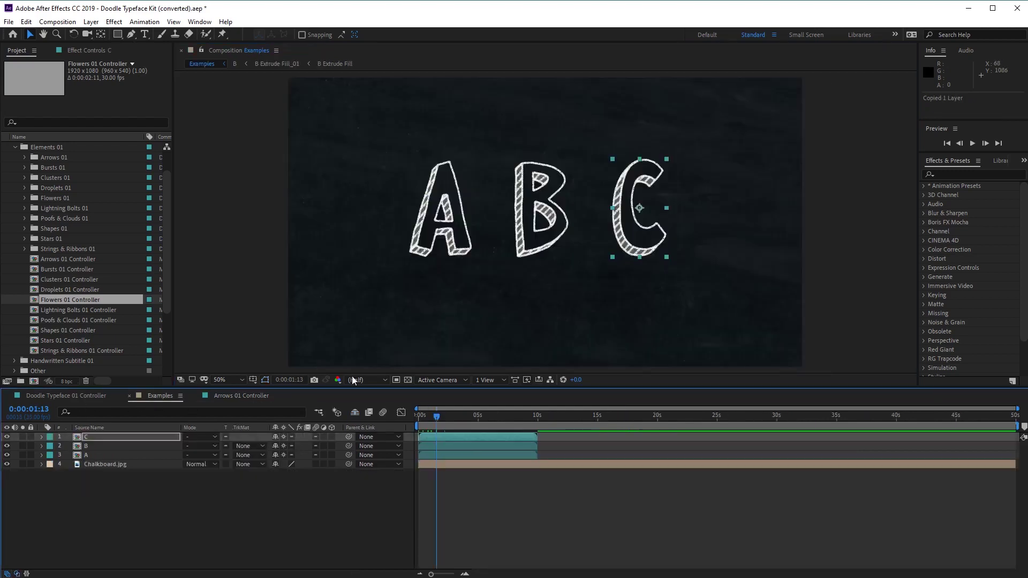
click(624, 311)
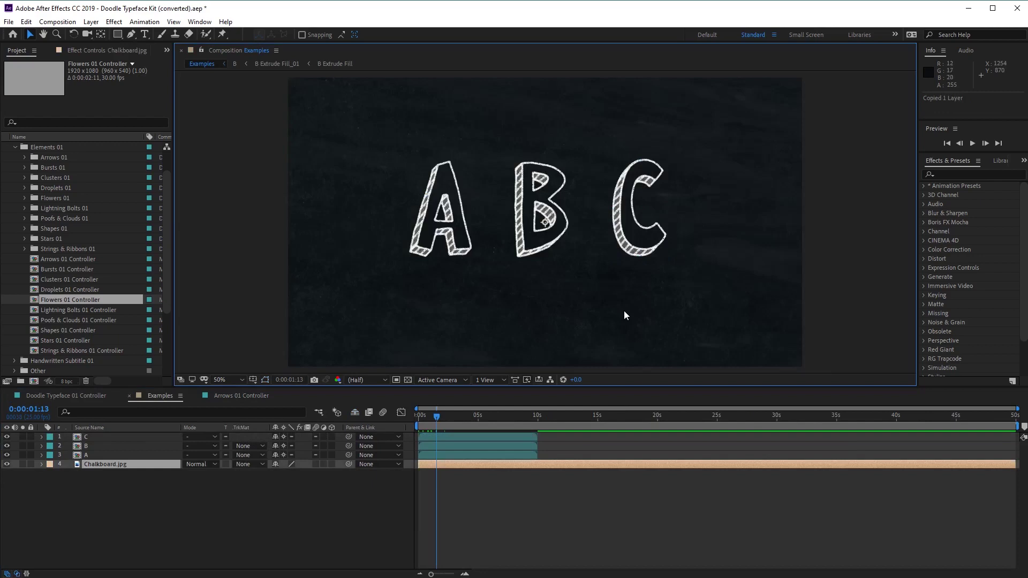
key(ctrl+v)
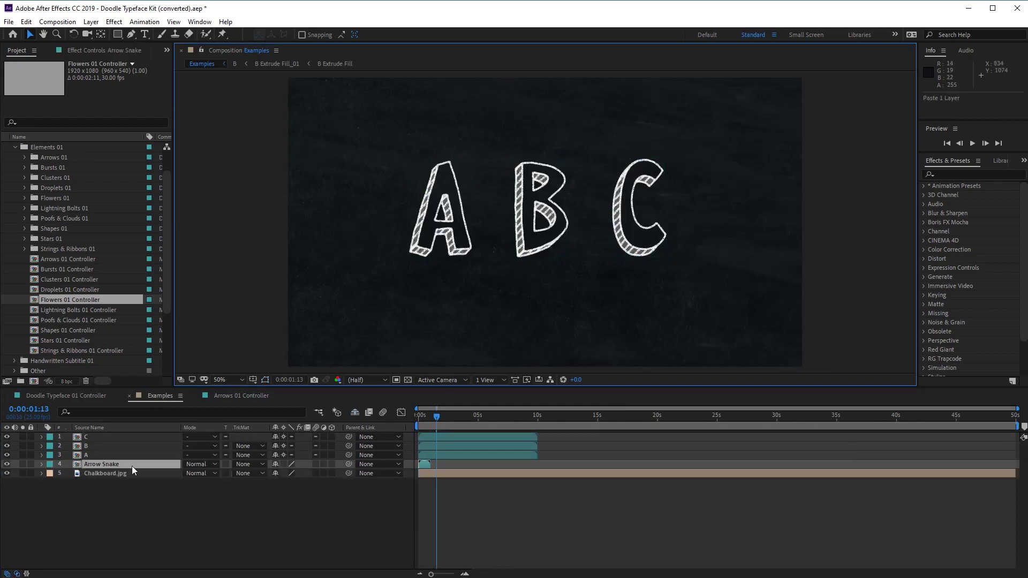
Reposition the Arrow Snake layer beside the letter C at frame 0:00:00:13.
click(422, 463)
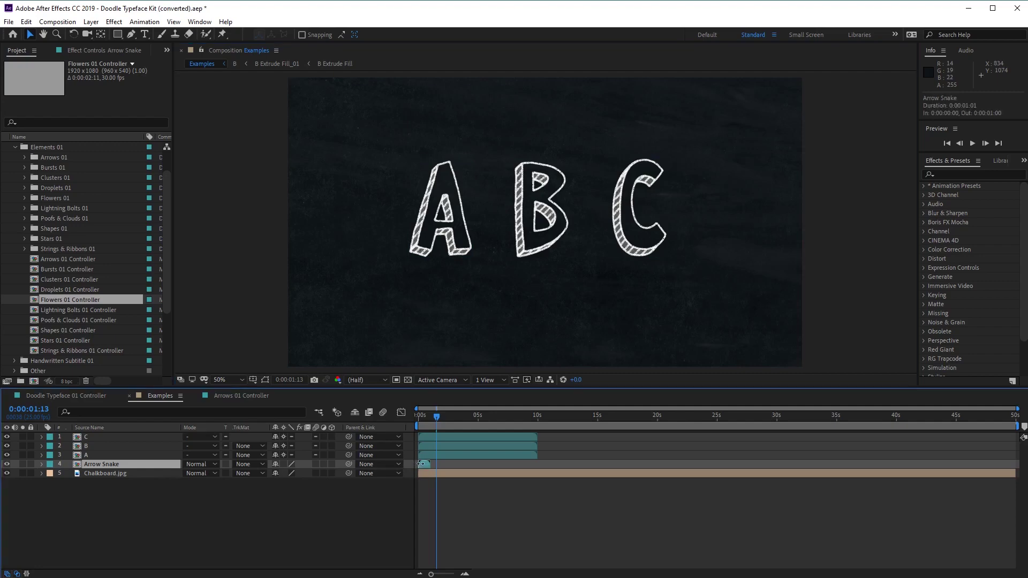
drag(435, 417, 425, 413)
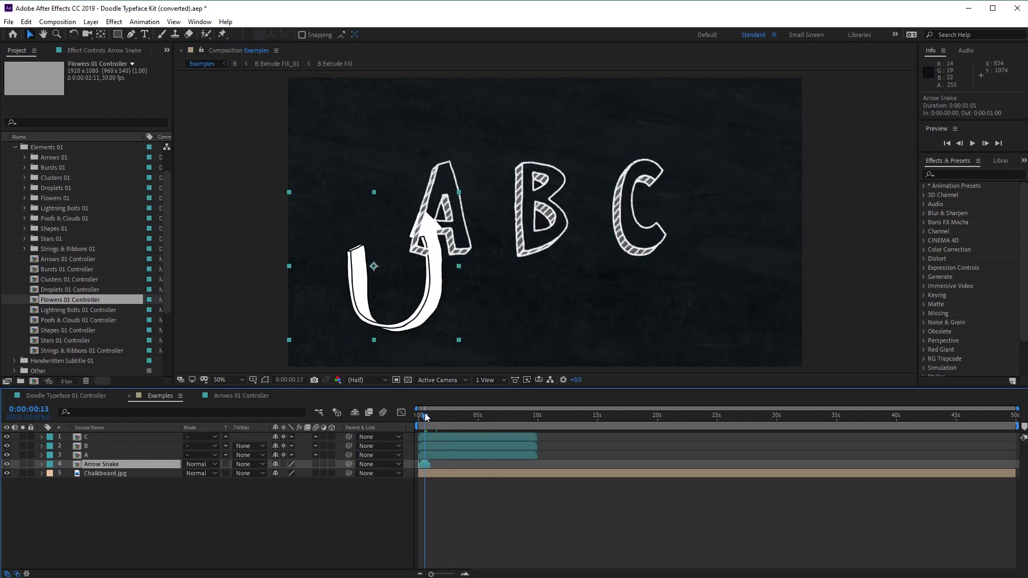
drag(394, 328, 715, 307)
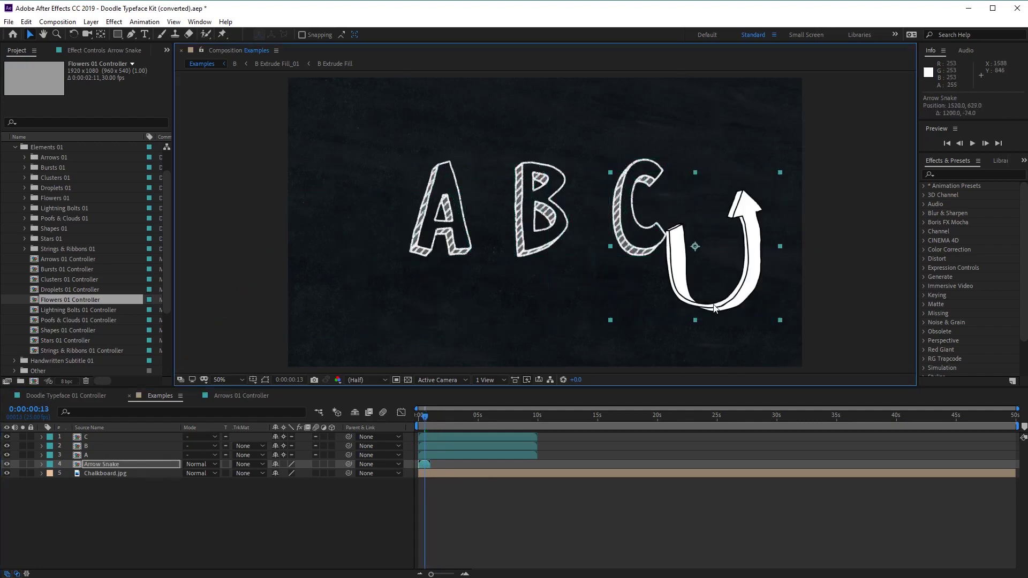
Stagger the letters by starting layer C at about 0:00:02:06 and layer B at 0:00:01:00, and scrub back to the start.
click(438, 447)
click(436, 438)
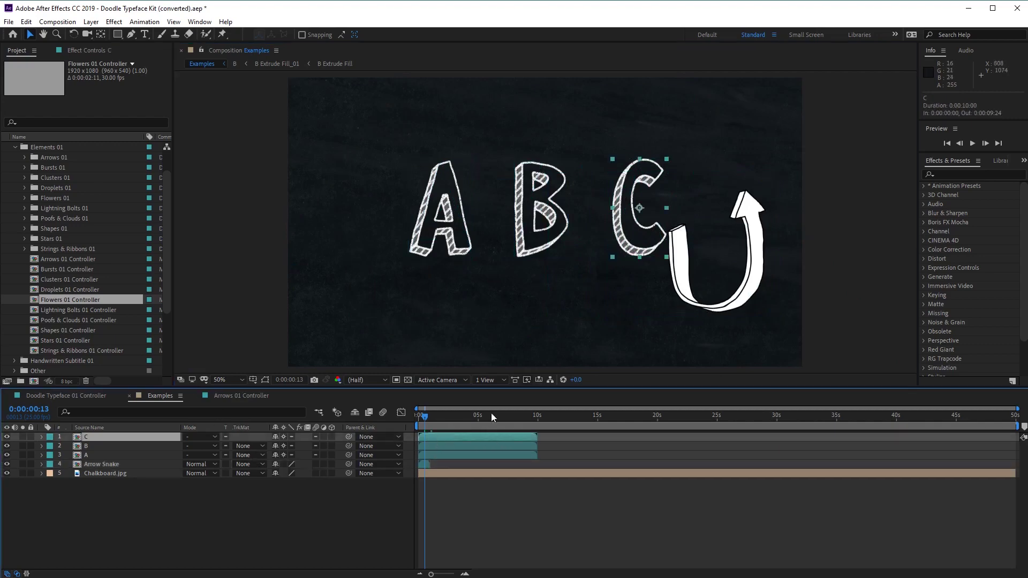
drag(466, 434, 489, 433)
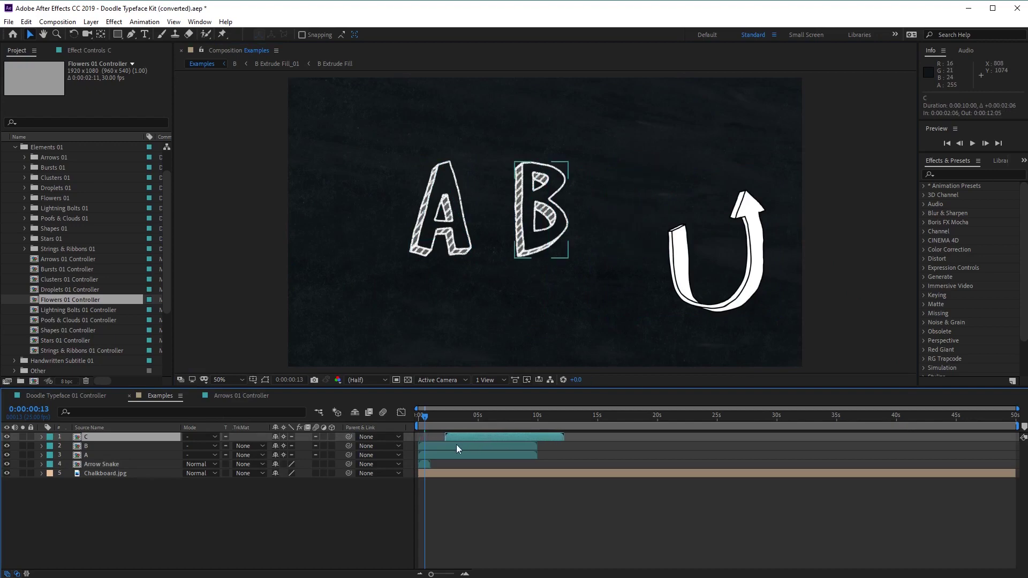
drag(456, 445, 469, 446)
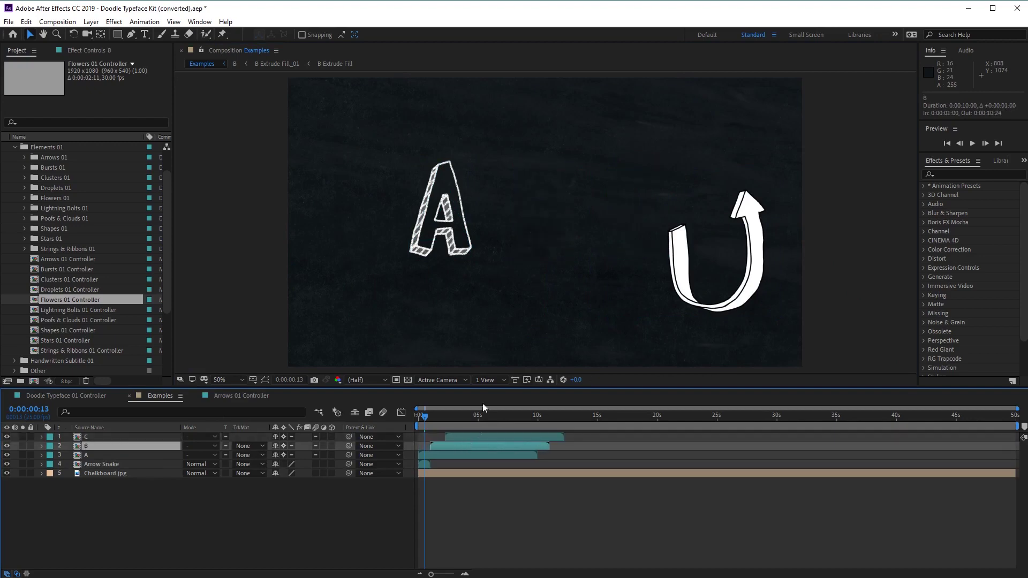
mouse_move(422, 414)
mouse_down()
mouse_move(412, 417)
mouse_move(460, 407)
mouse_move(403, 425)
mouse_up()
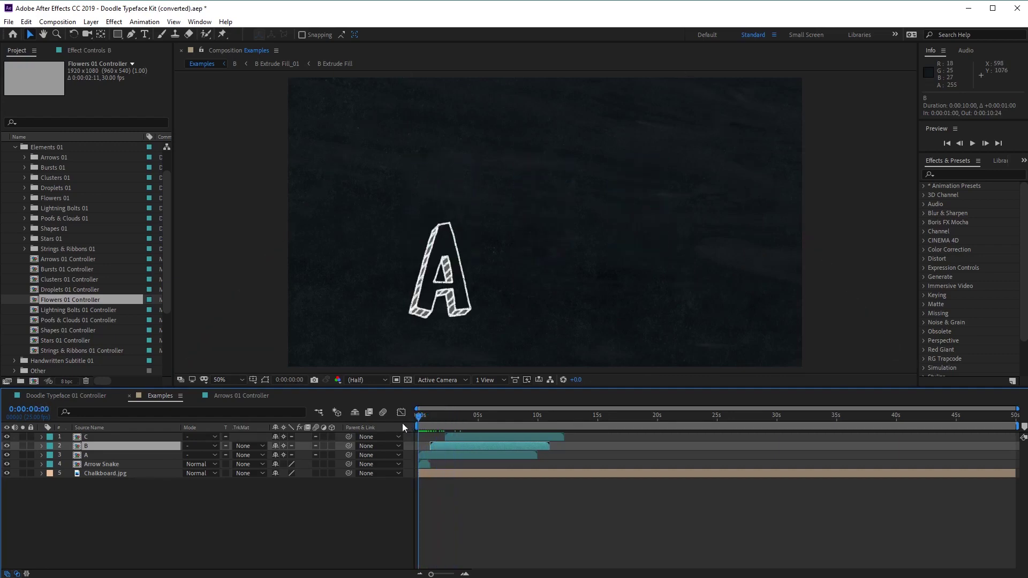
Copy Arrow Swoop from Arrows 01 Controller into Examples and shift it to start at about 0:00:01:02.
click(245, 398)
click(737, 251)
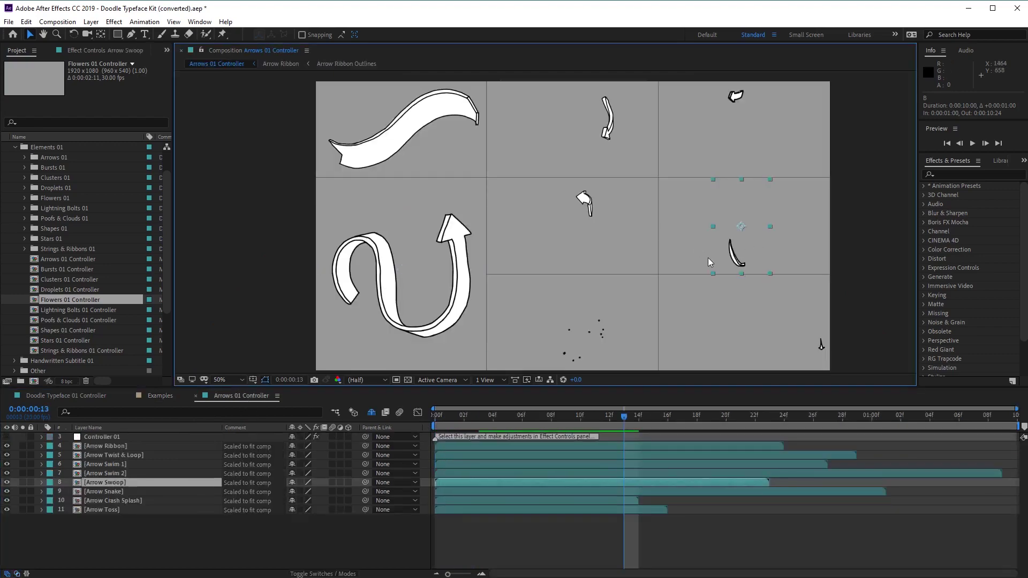
key(ctrl+c)
click(159, 398)
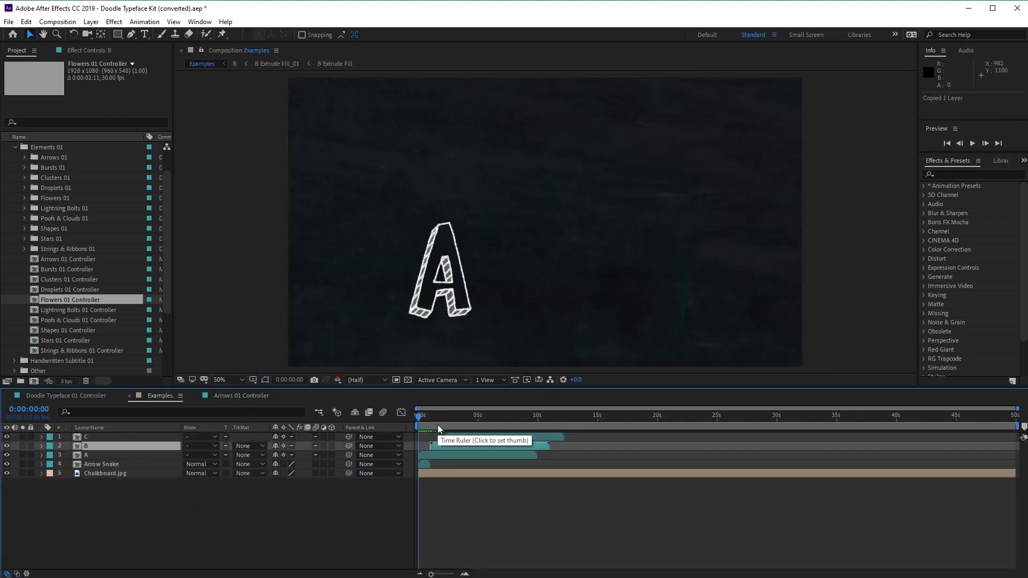
key(ctrl+v)
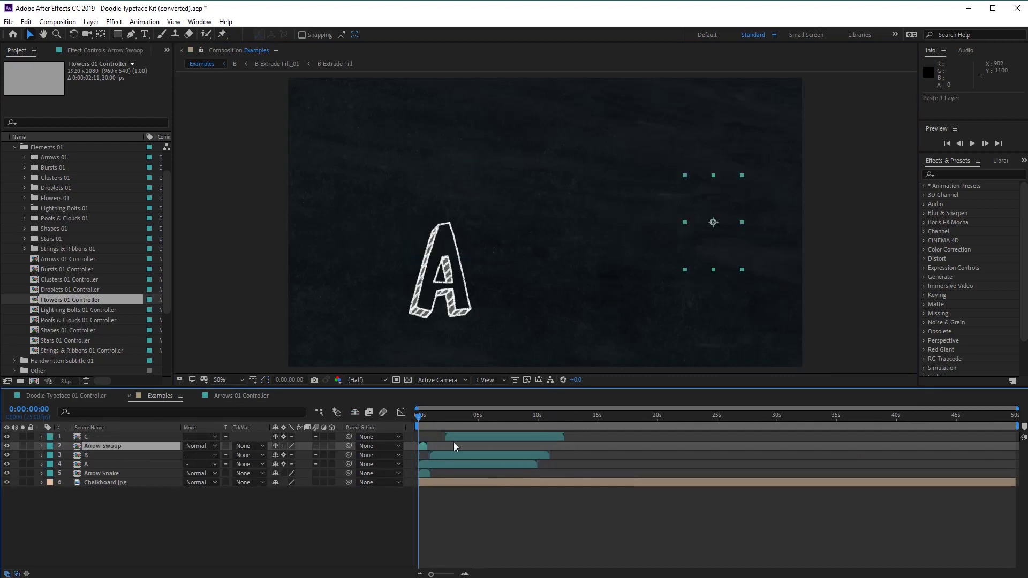
drag(423, 450, 436, 449)
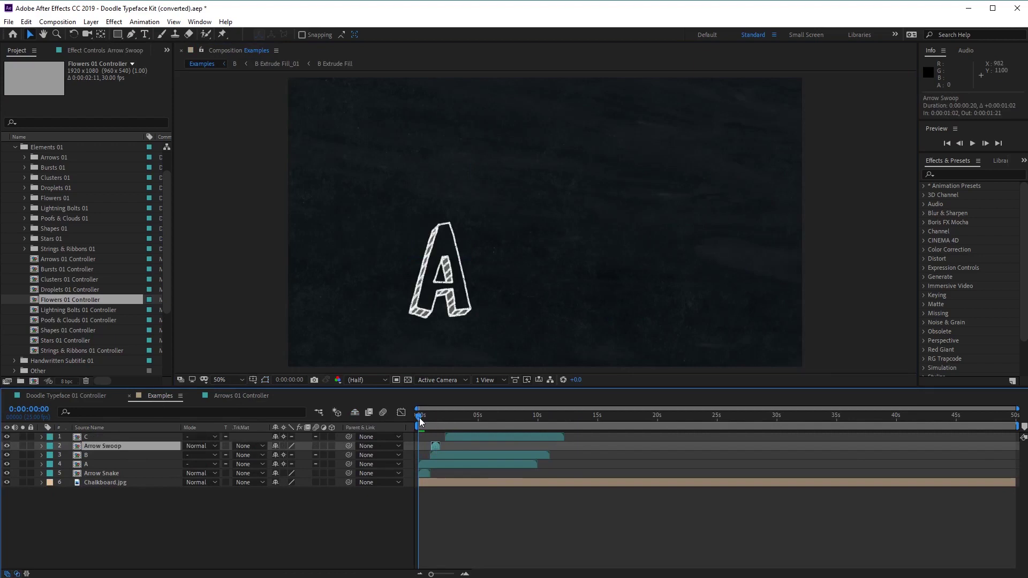
Shift layer C to start at about 0:00:01:24 and play the Examples composition from the beginning.
drag(451, 440, 448, 440)
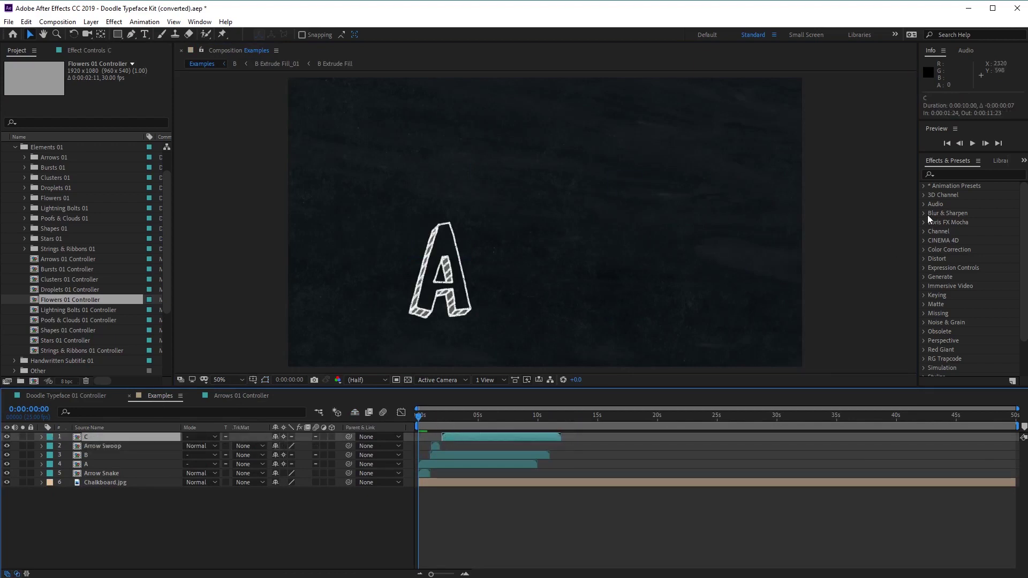
click(973, 143)
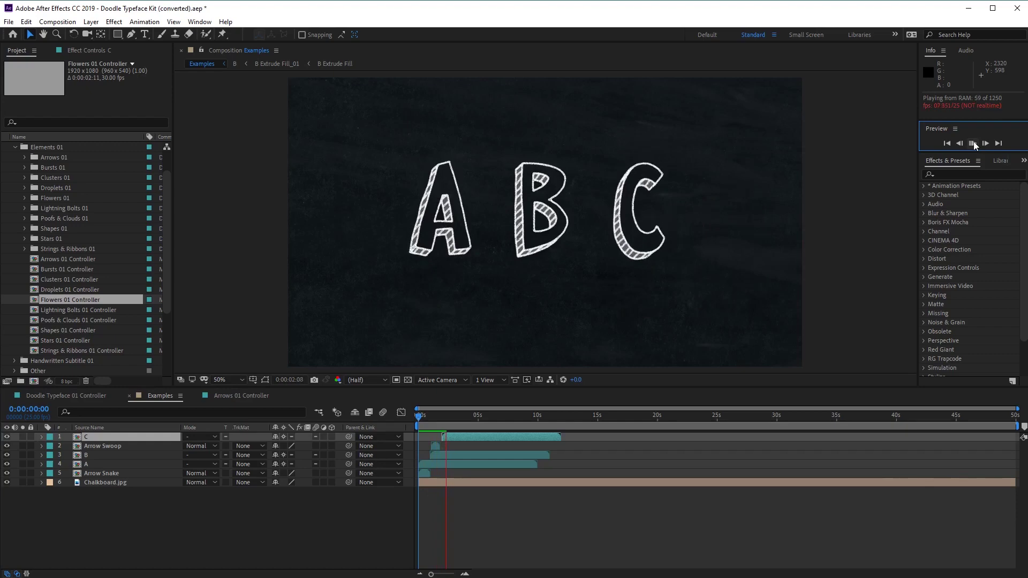
click(974, 144)
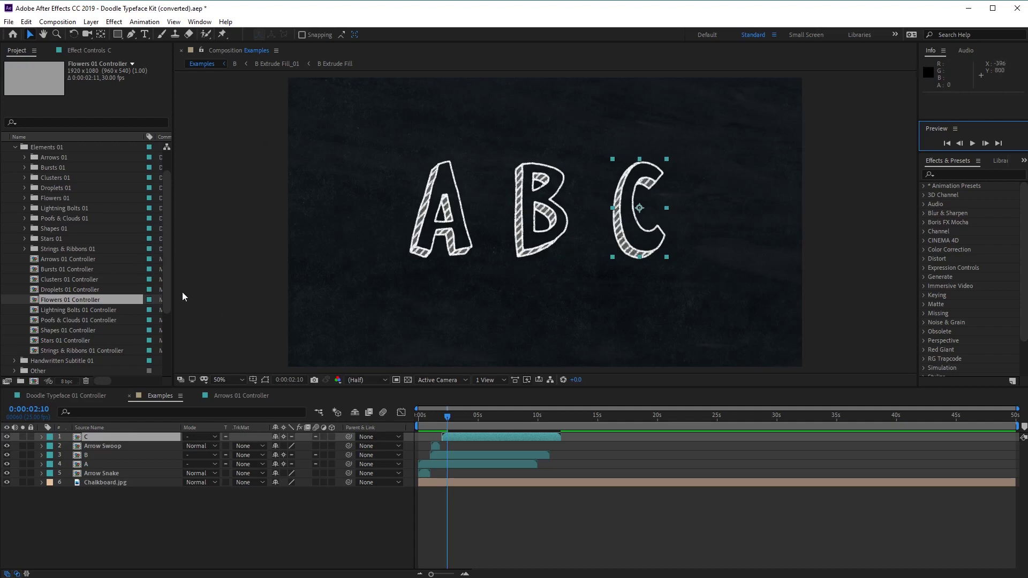
Import the footage file skateboard-at-skatepark-ZRC2YNH.mp4 and move it into the Textures folder.
scroll(44, 171, up, 1)
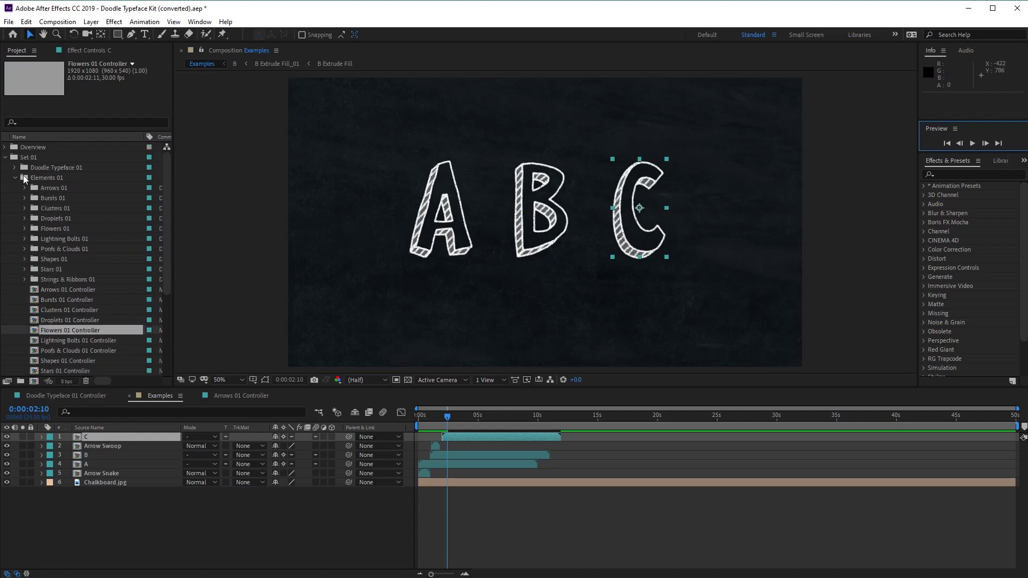
click(9, 23)
mouse_move(90, 170)
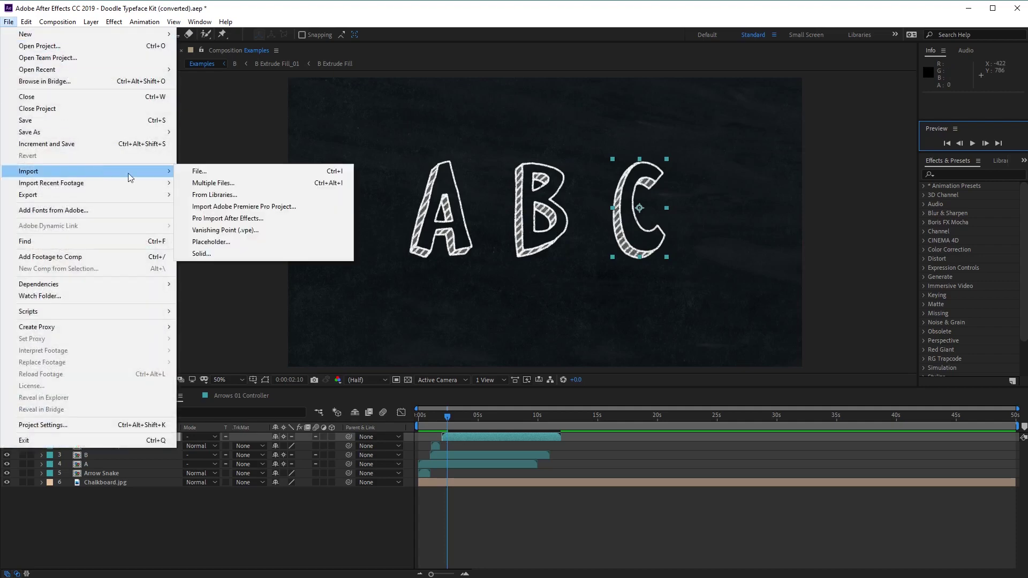
click(212, 172)
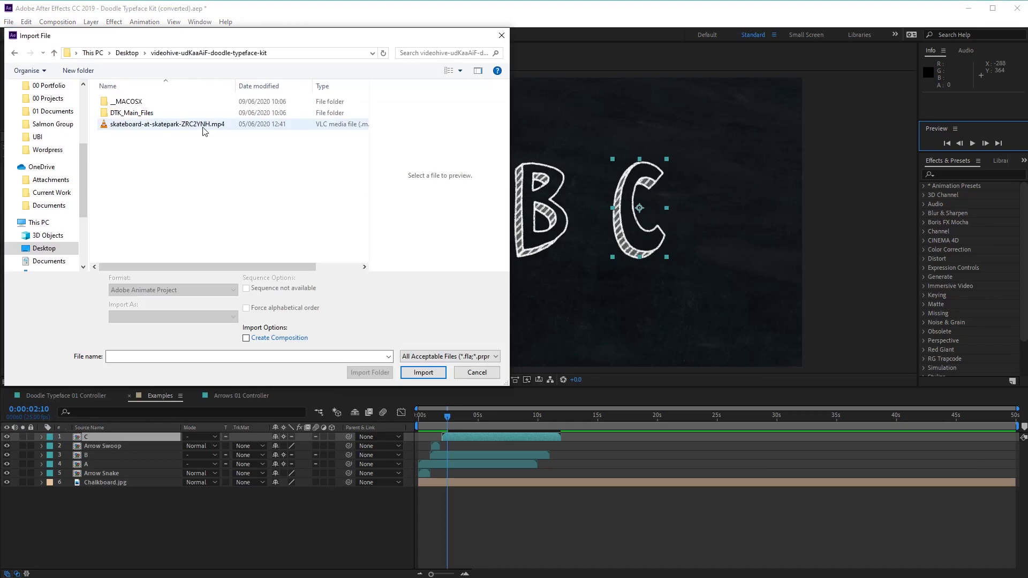
click(205, 128)
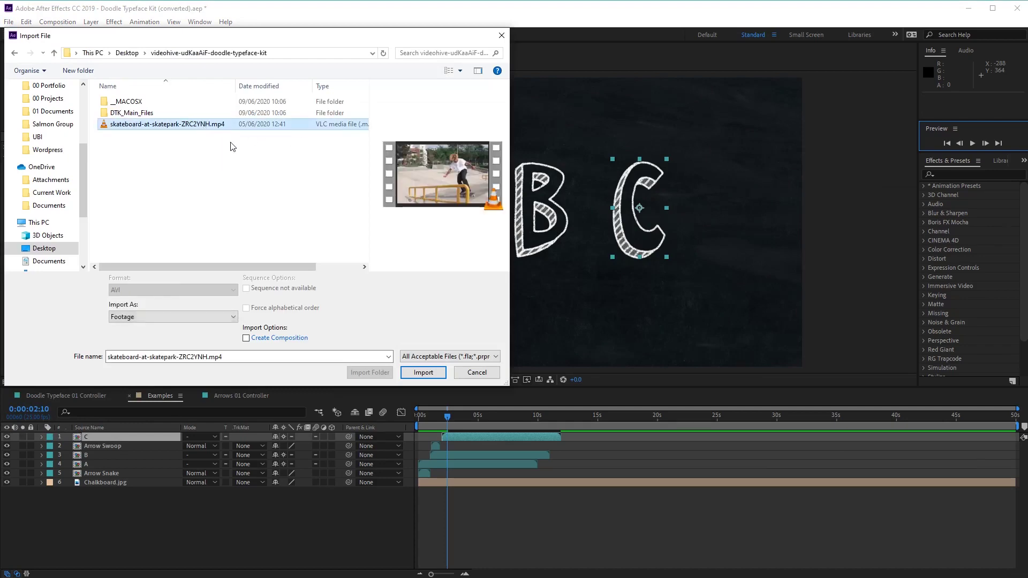
click(428, 376)
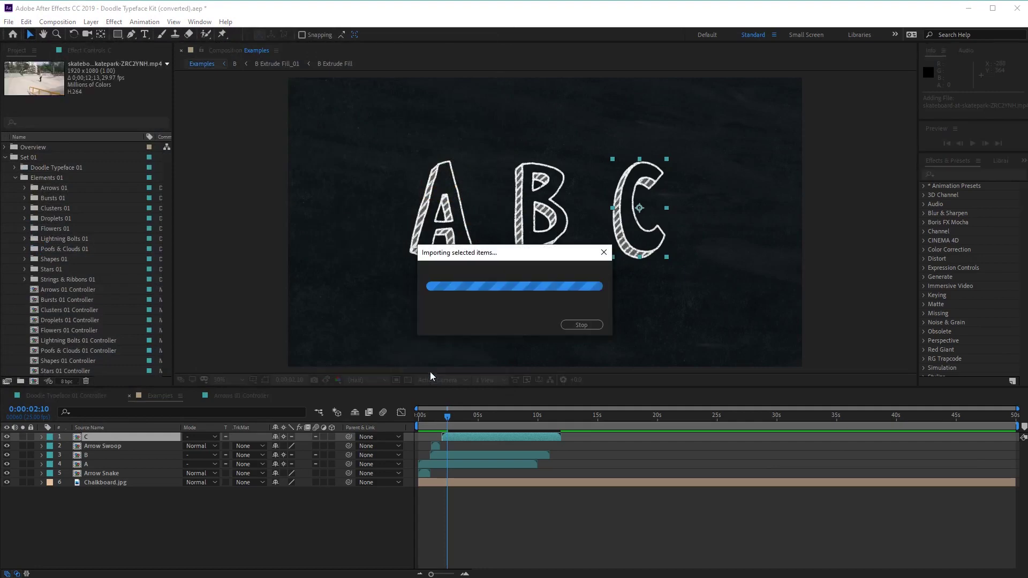
scroll(113, 346, down, 4)
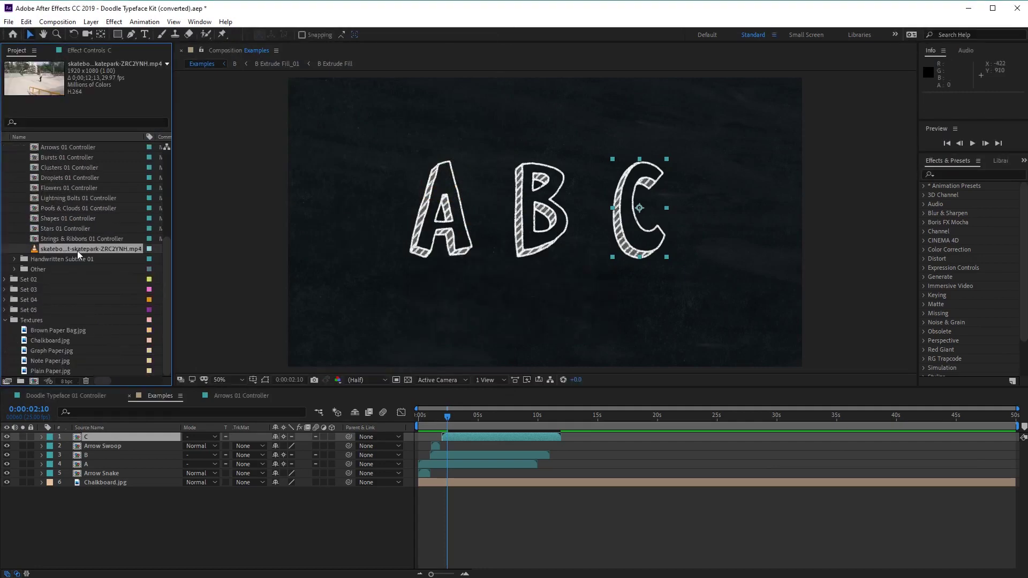
drag(76, 251, 89, 322)
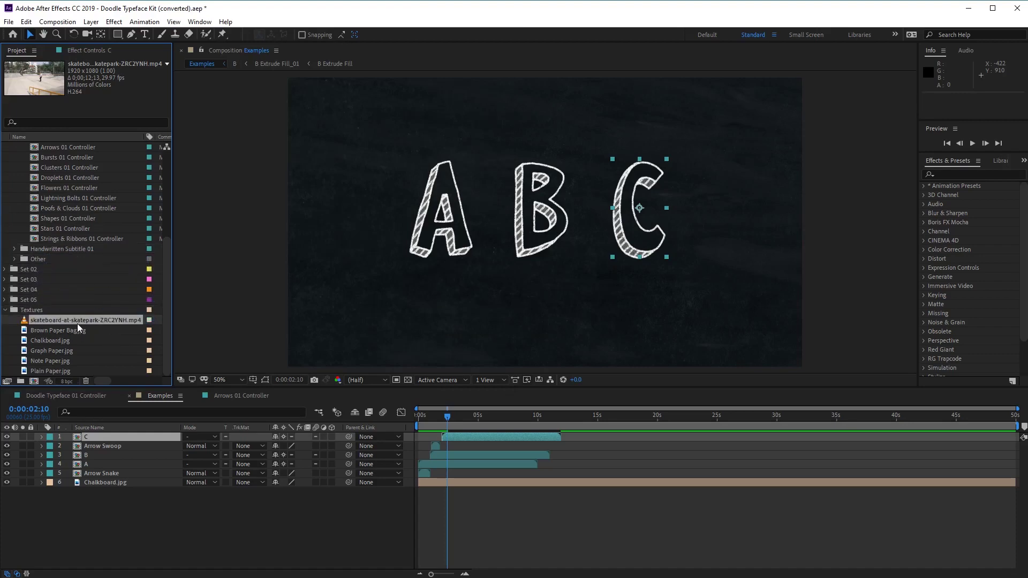
Add the skateboard clip to Examples directly above Chalkboard.jpg, return to the first frame and hide the chalkboard layer.
click(352, 325)
click(140, 487)
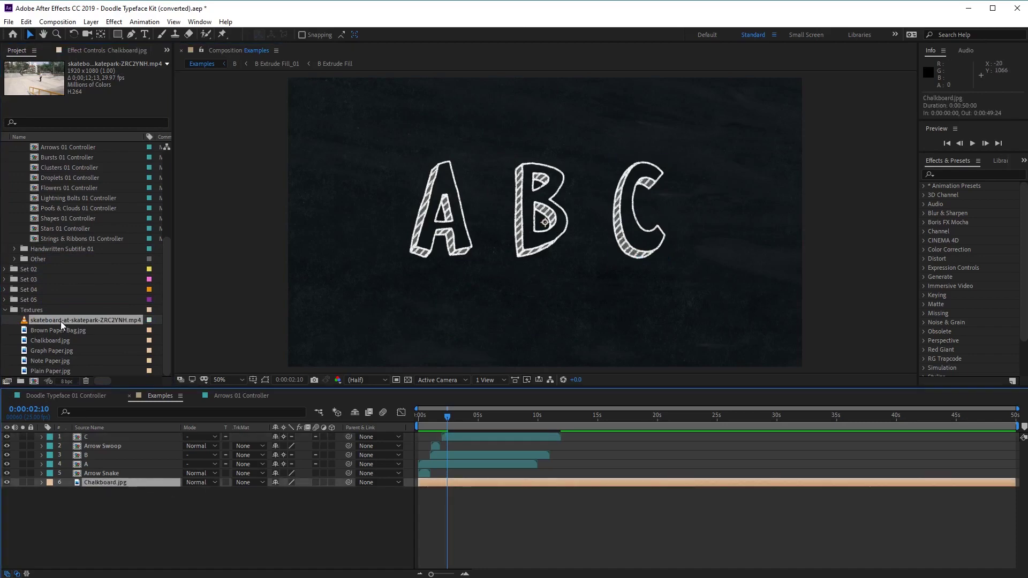
drag(63, 325, 114, 483)
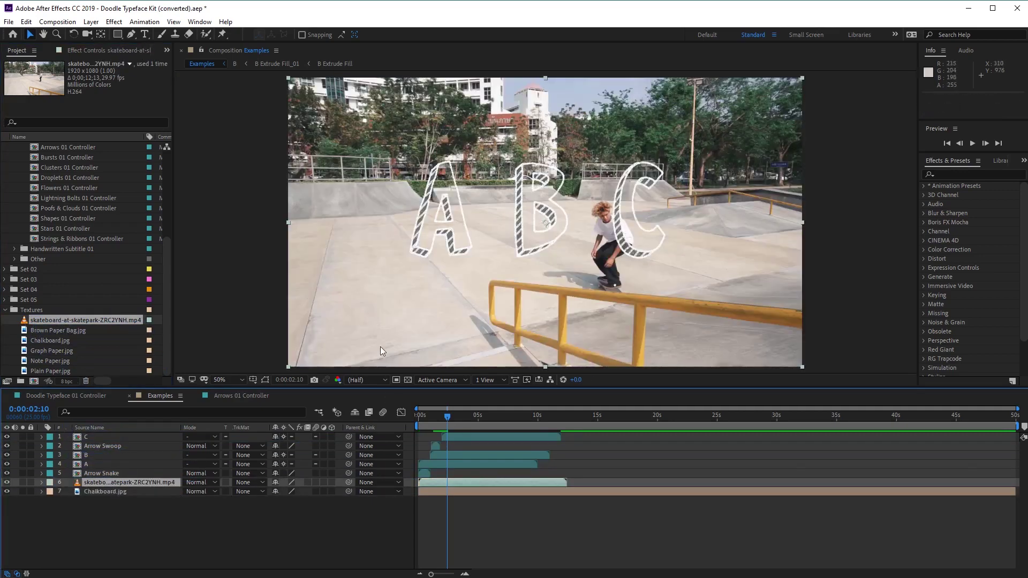
drag(449, 421, 417, 423)
click(88, 493)
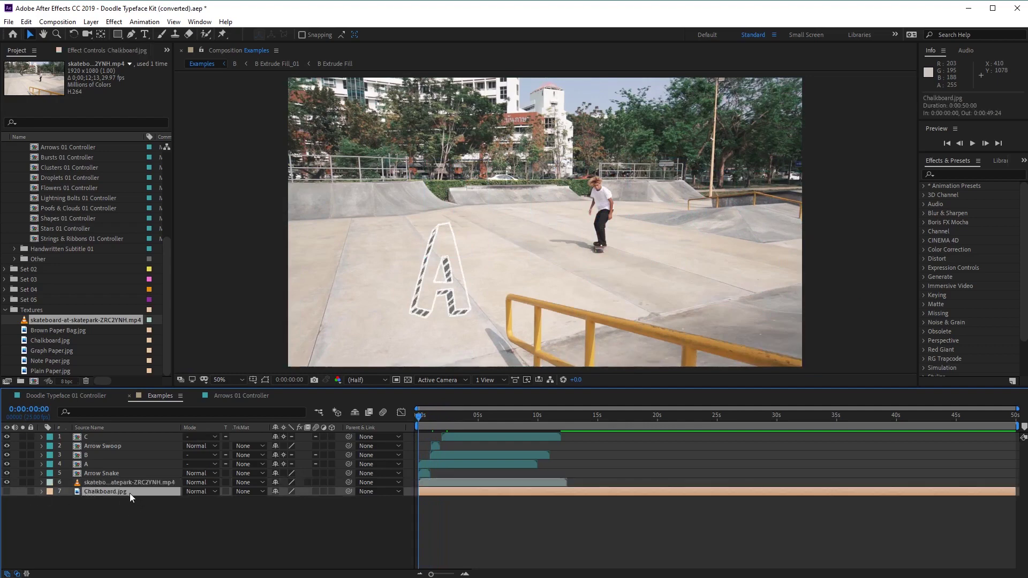
Add a green 1920 x 1080 px solid to the Examples composition and place it directly above the skateboard clip.
click(91, 22)
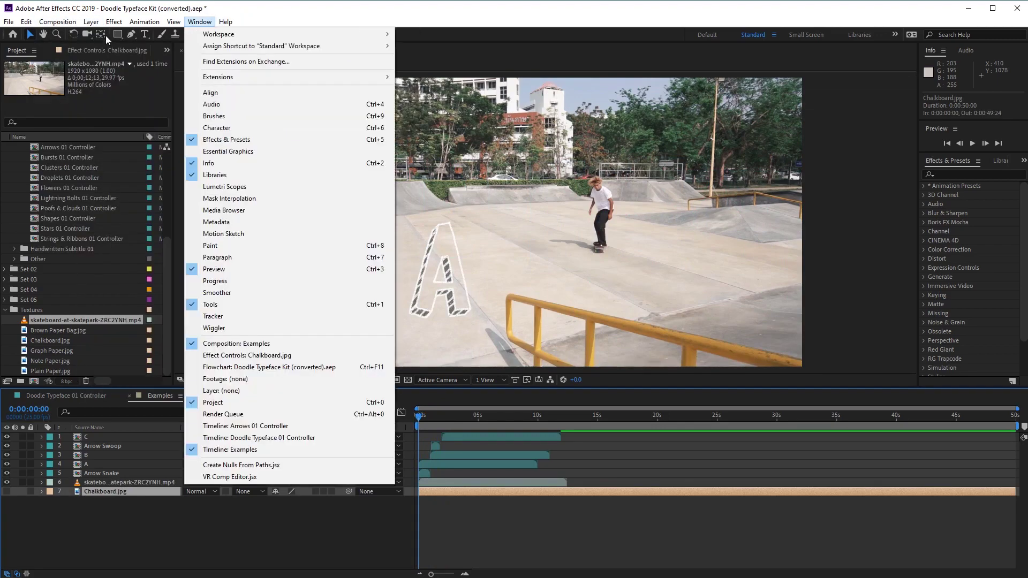
mouse_move(139, 26)
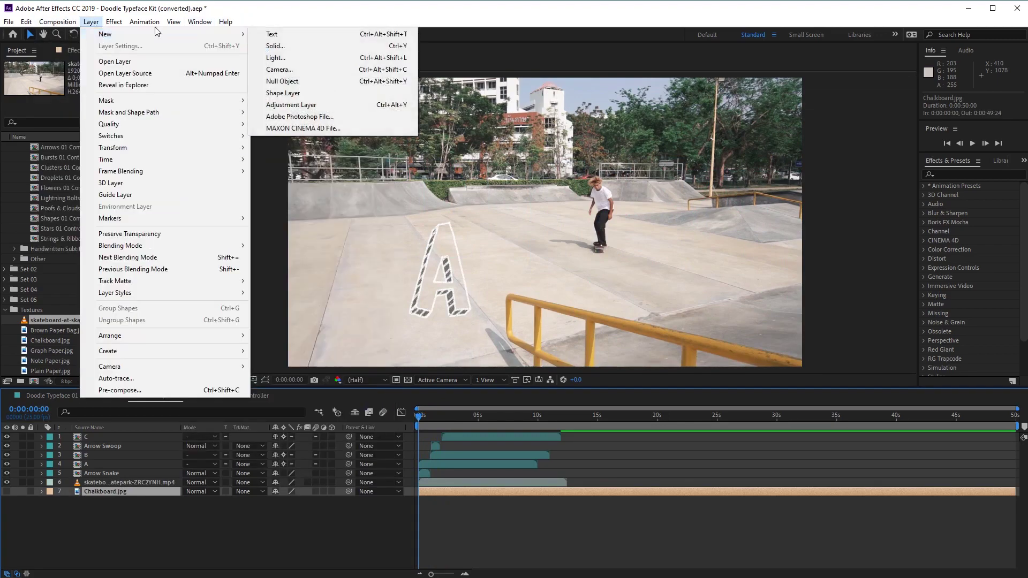
mouse_move(91, 22)
mouse_move(197, 34)
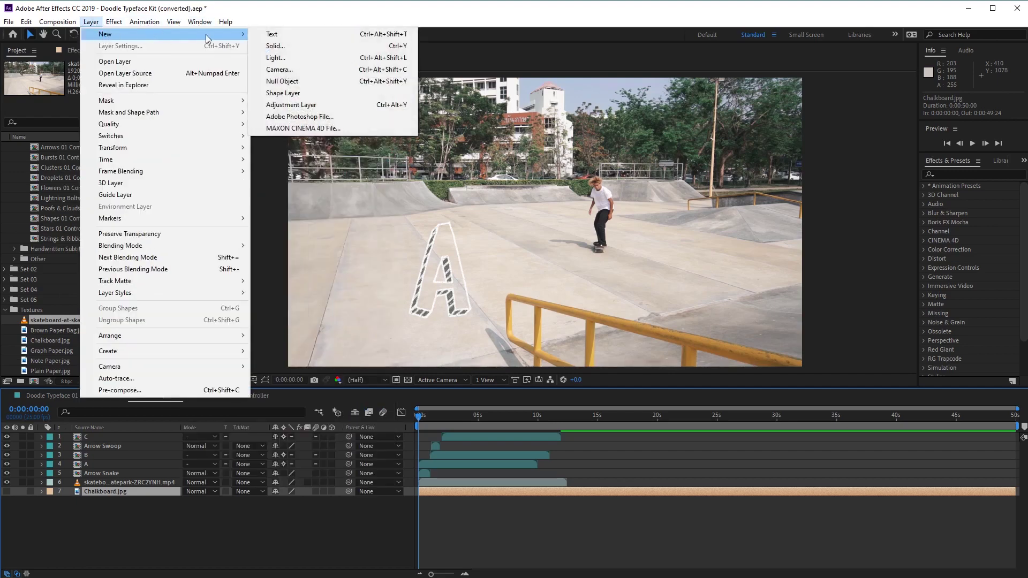
click(275, 46)
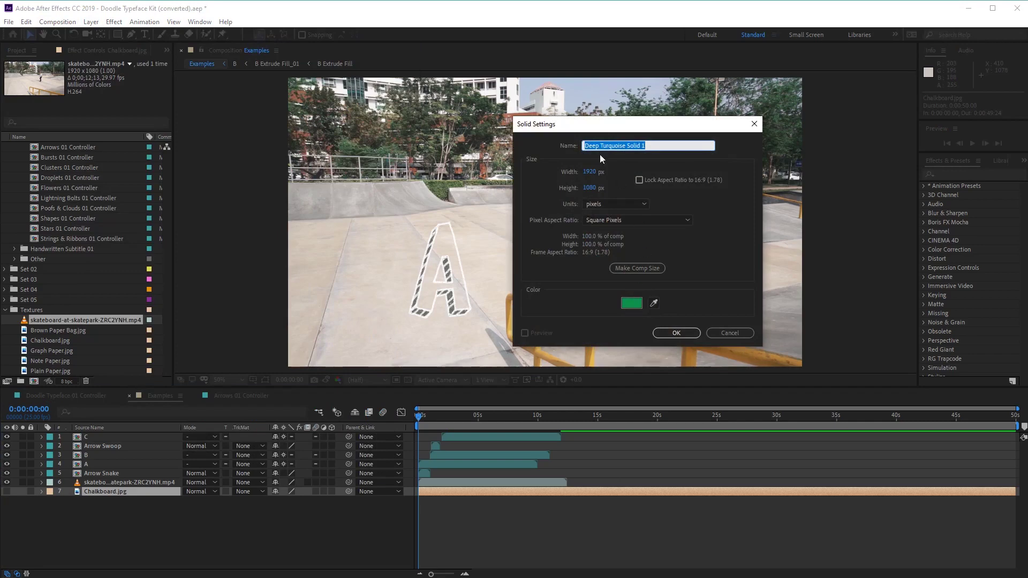
click(677, 334)
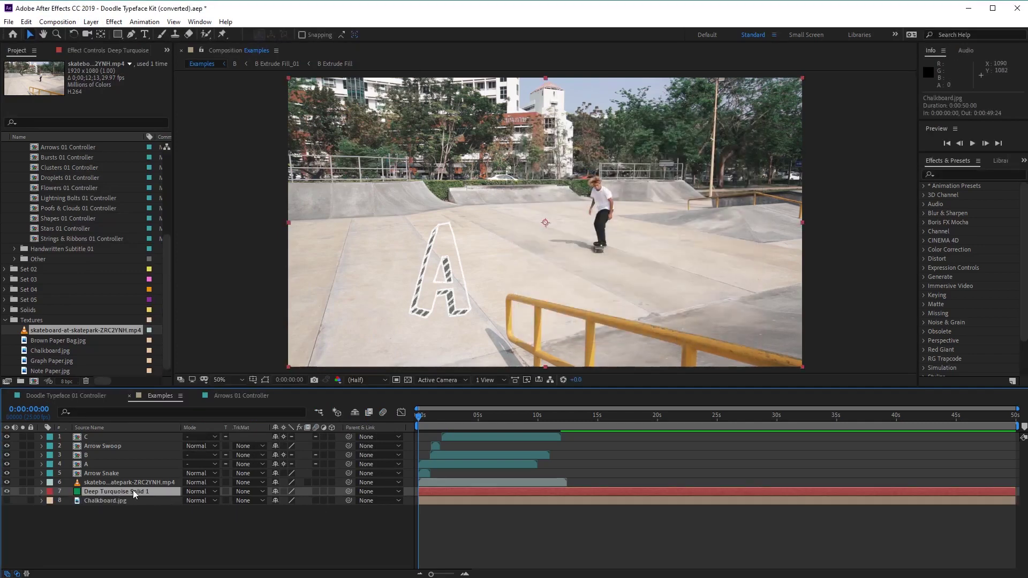
drag(134, 494, 149, 482)
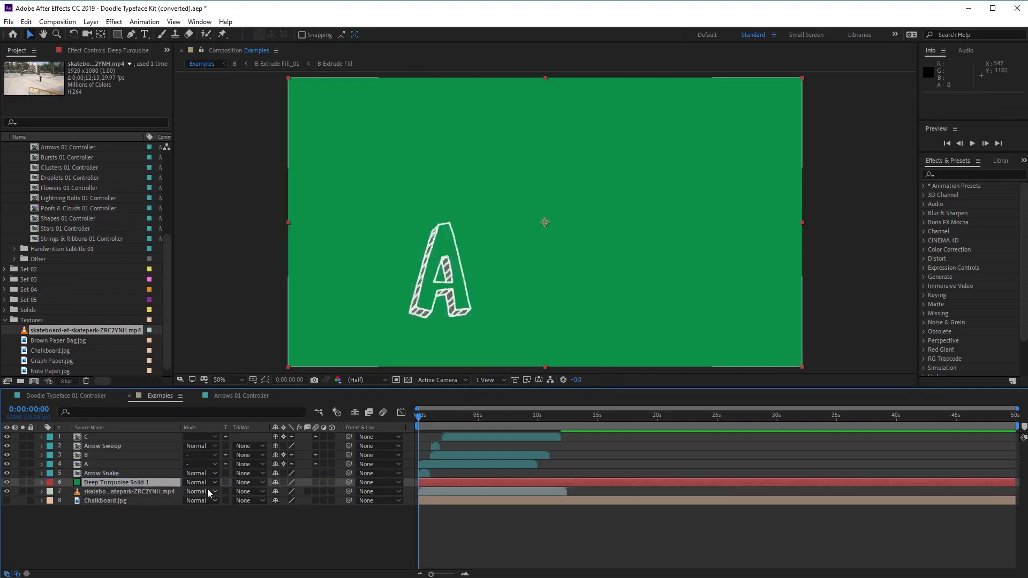
Set the green solid's opacity to 50% and collapse its layer properties.
click(43, 482)
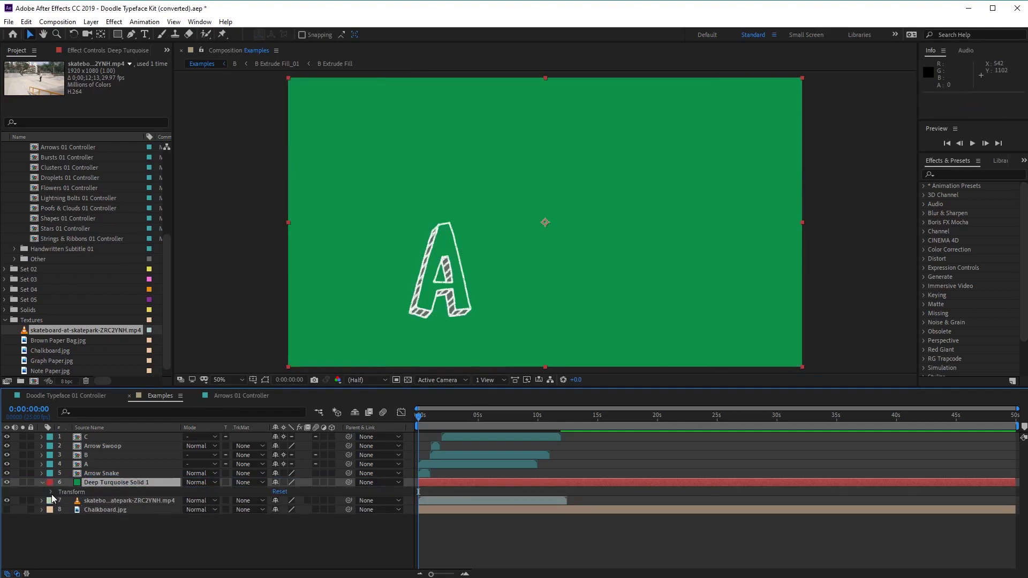
click(52, 492)
drag(276, 537, 250, 538)
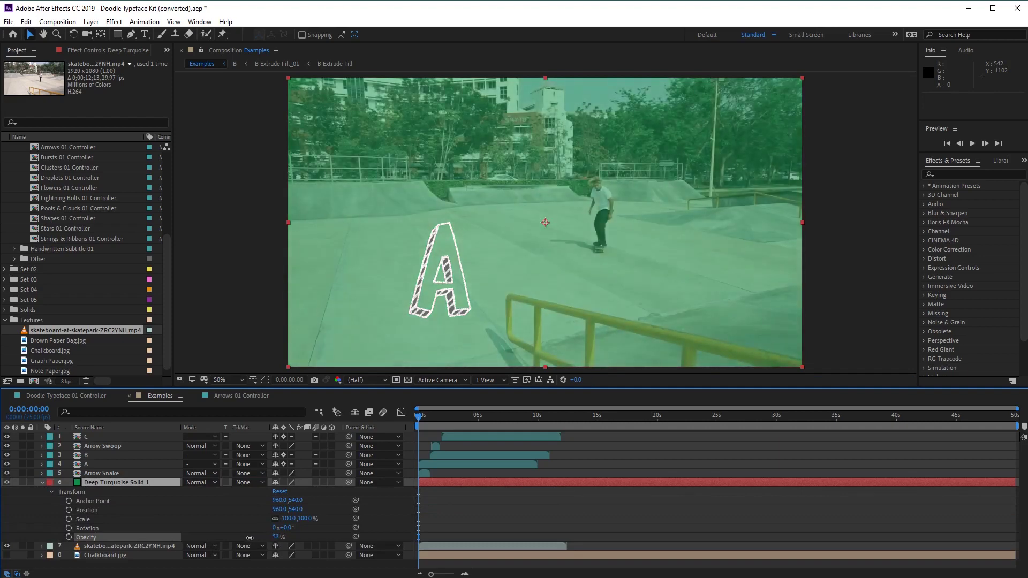
key(Return)
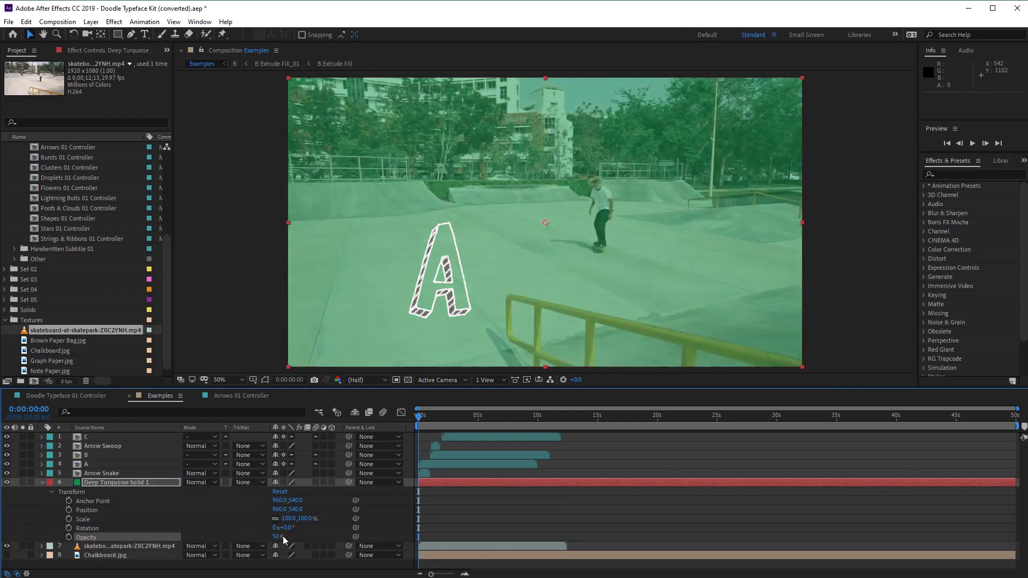
click(42, 483)
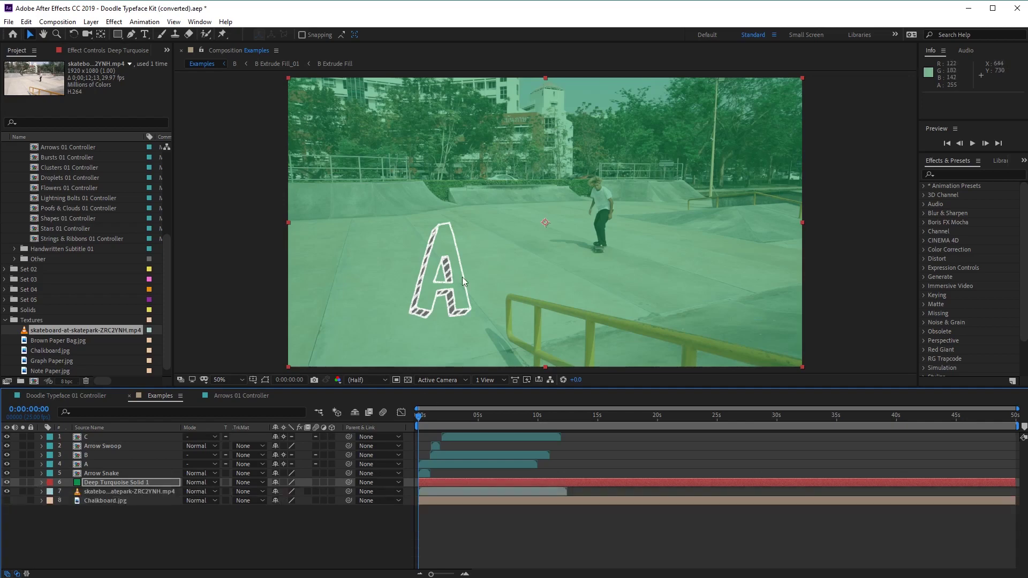
Preview the Examples composition from the first frame and stop playback at about 0:00:02:14.
mouse_move(423, 426)
mouse_down()
mouse_move(457, 422)
mouse_move(403, 428)
mouse_up()
click(973, 143)
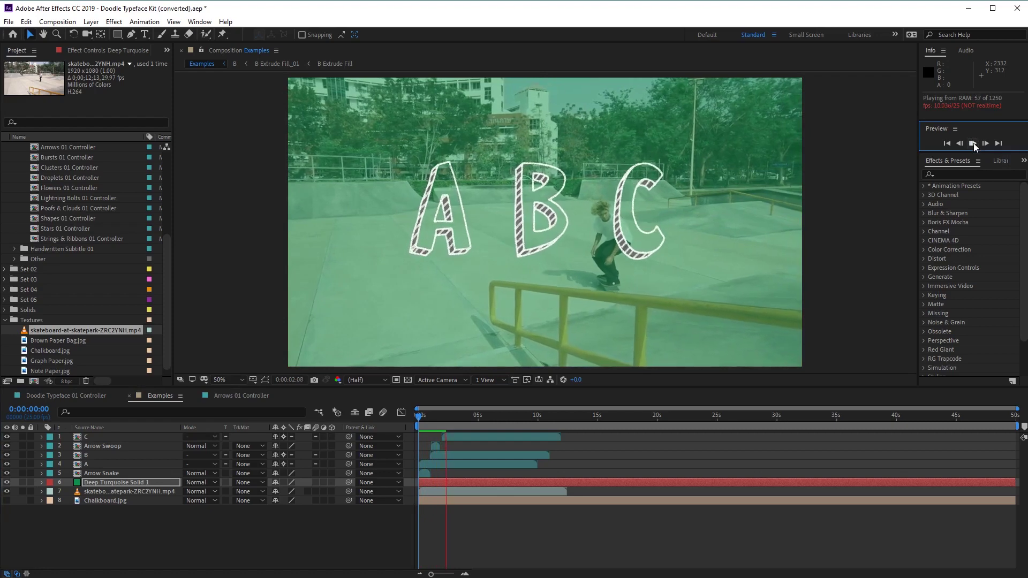
click(973, 144)
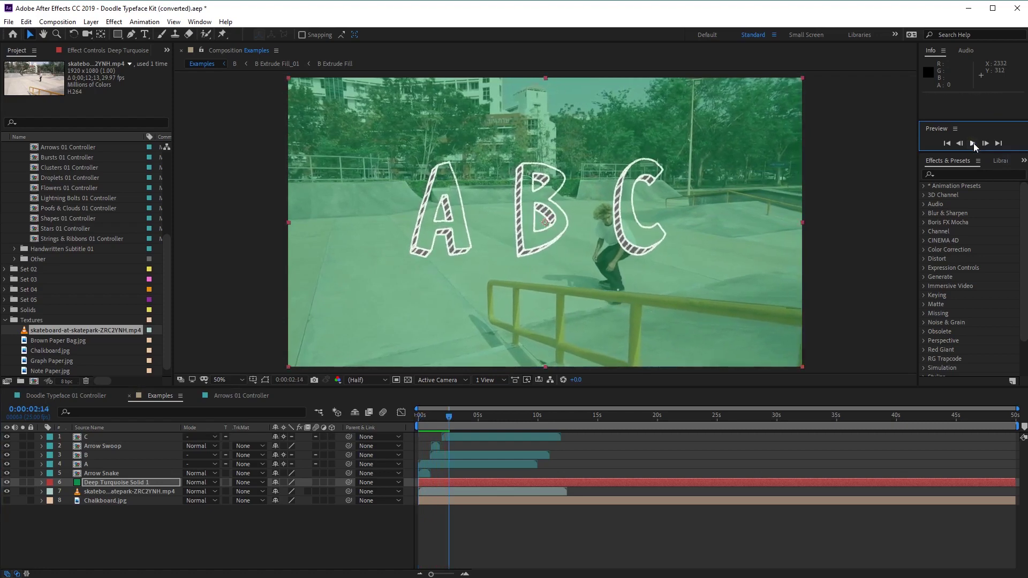